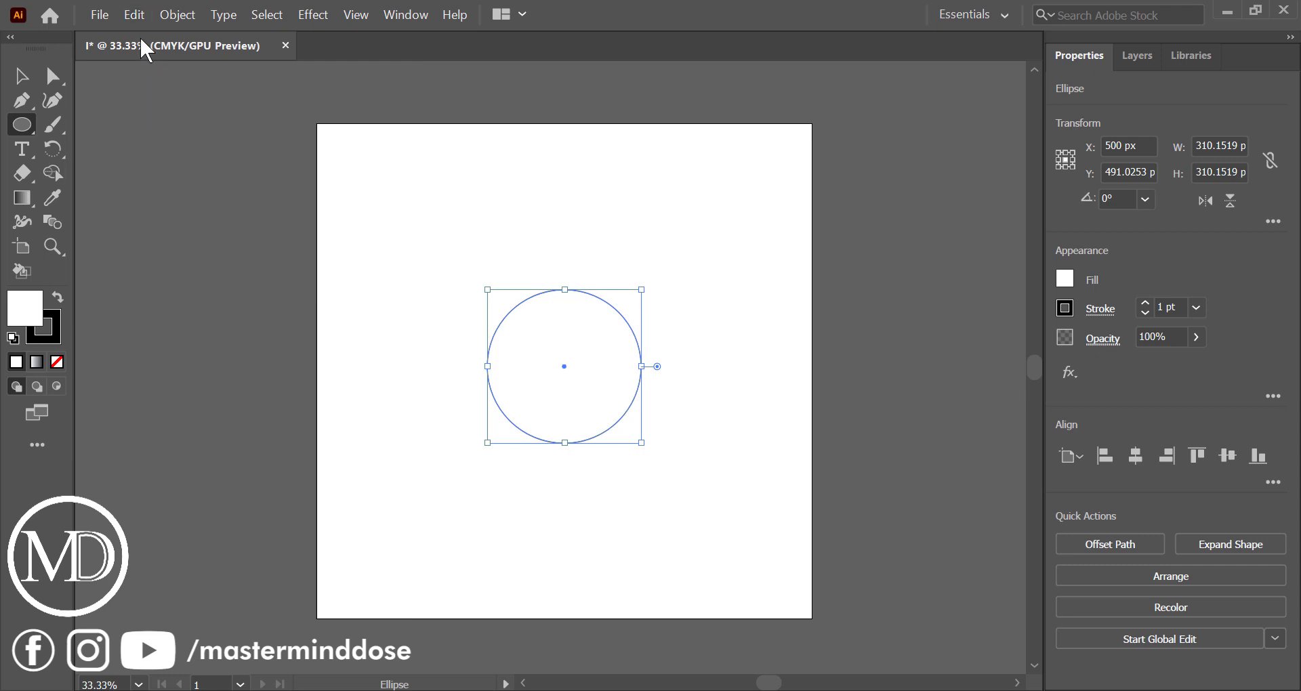
Paste a copy of the circle in front and enlarge it from its centre to about 387 px in diameter
left_click(134, 15)
left_click(212, 152)
left_click_drag(642, 367, 661, 371)
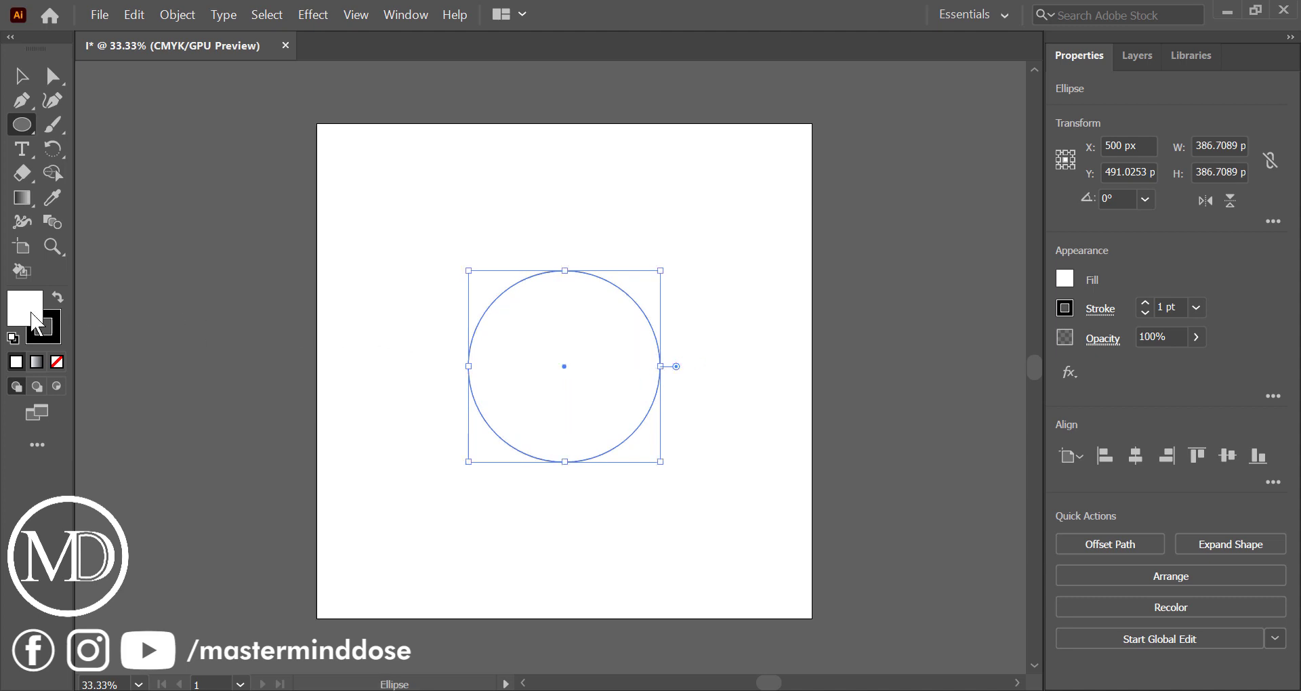
Remove the fill from both the larger and the smaller circle, leaving only their black strokes
left_click(57, 362)
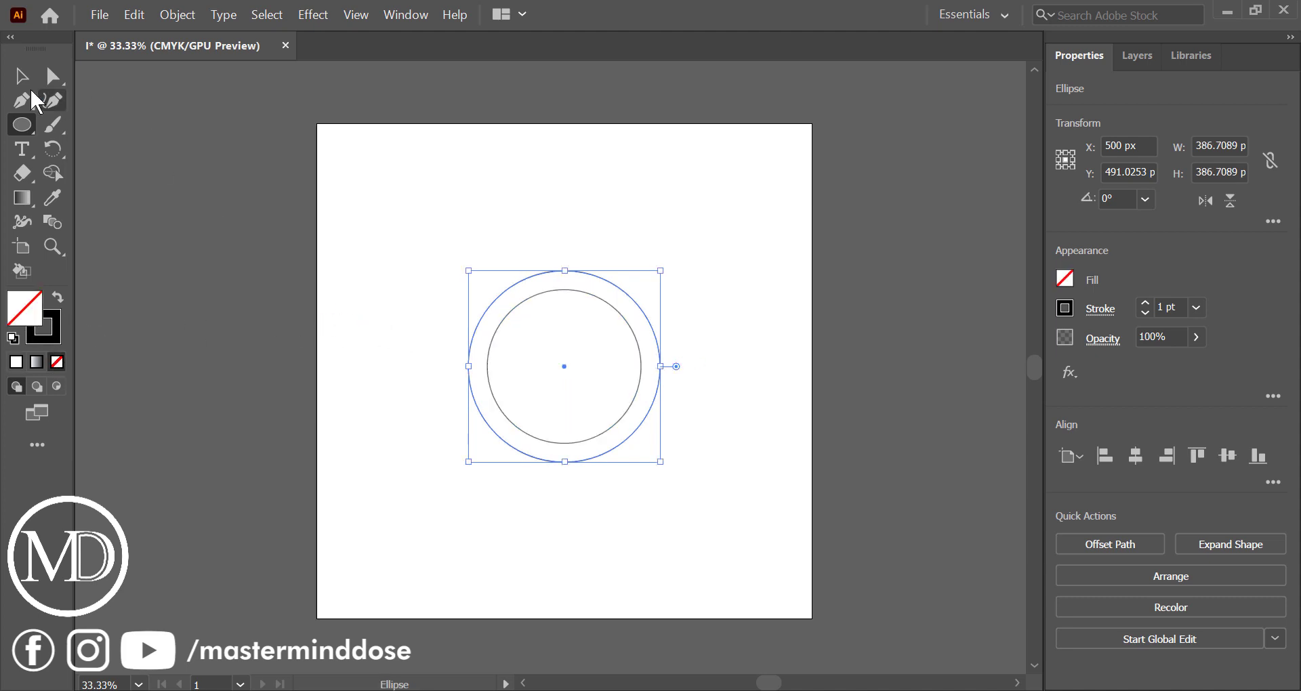
left_click(21, 76)
left_click_drag(464, 227, 603, 349)
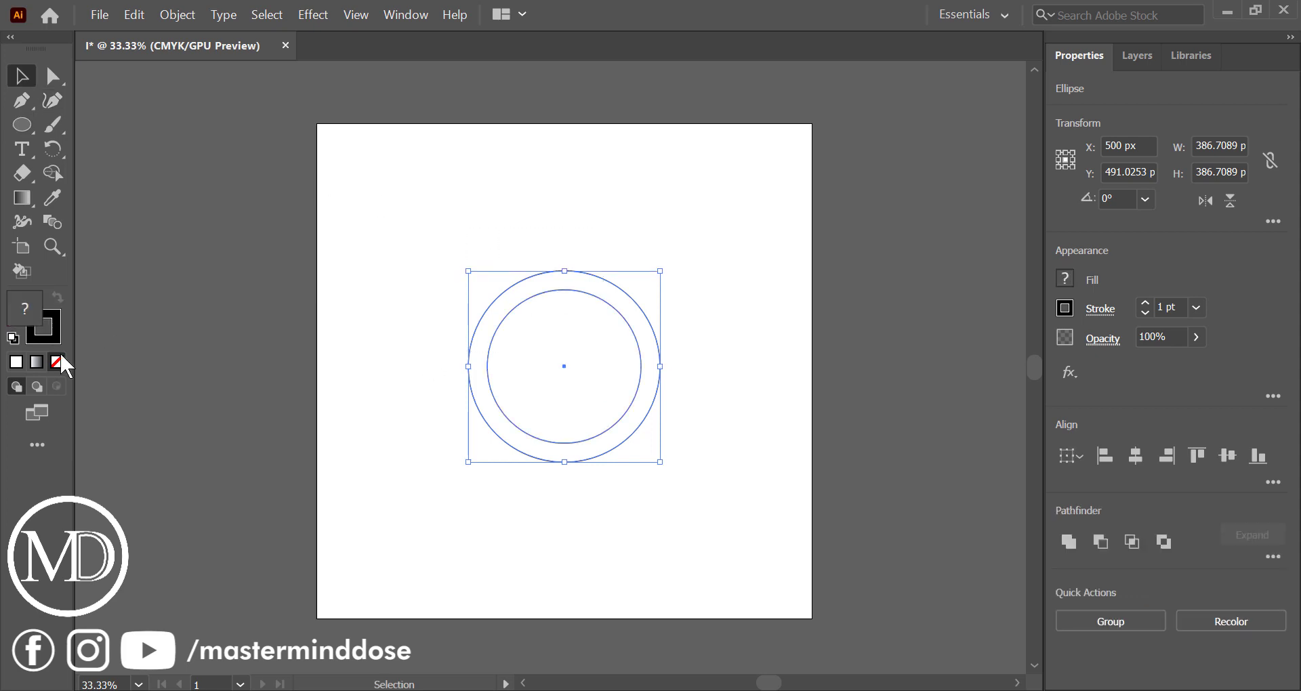
left_click(381, 337)
left_click(537, 354)
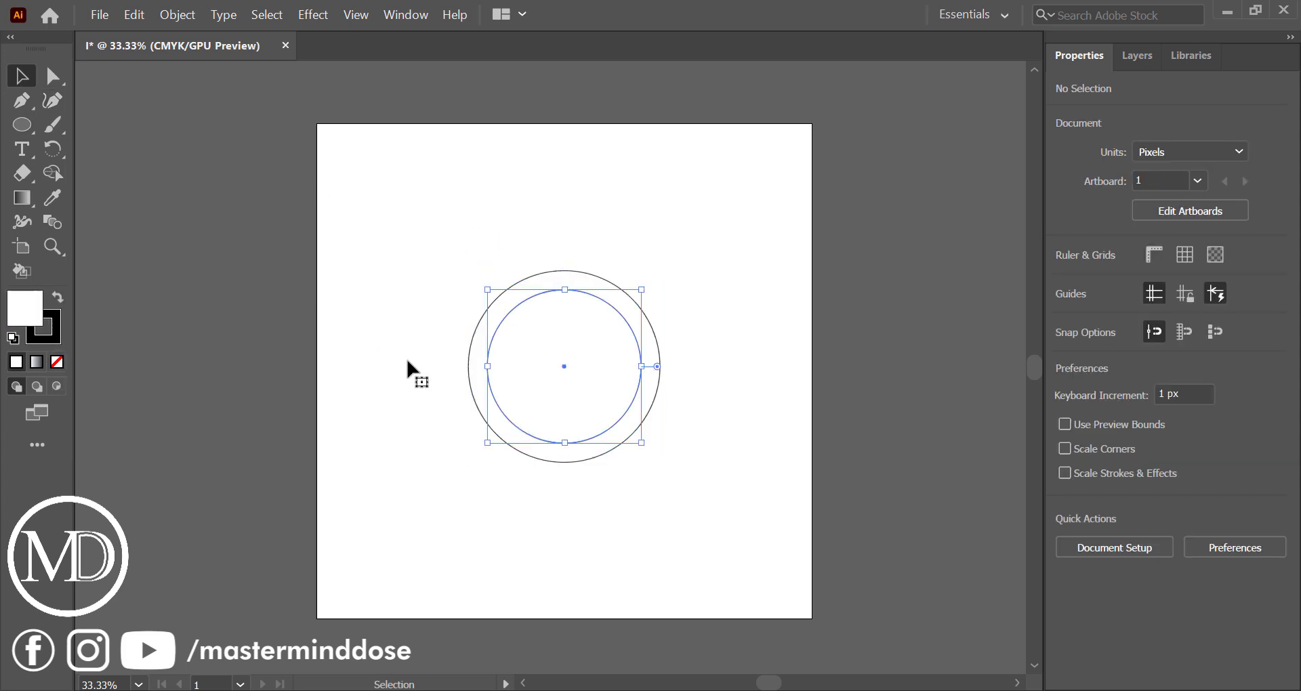
left_click(62, 368)
left_click(392, 376)
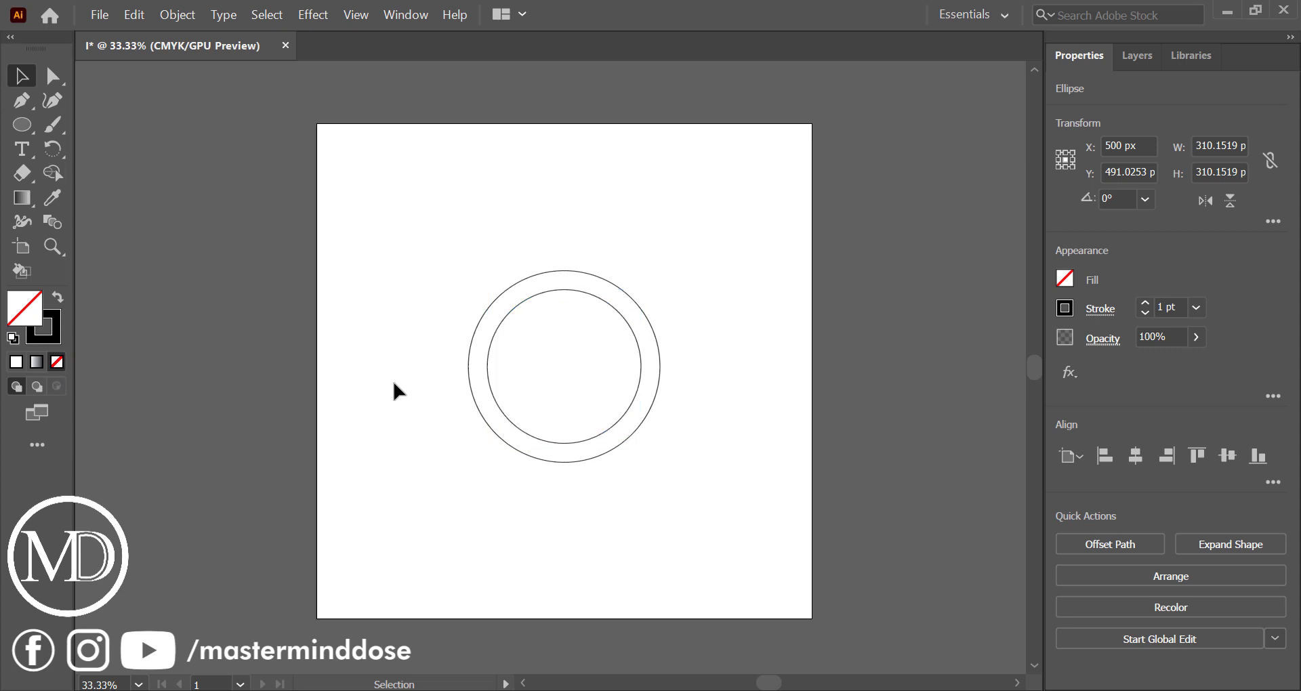
Paste scaled copies of the circle in front to build eight concentric rings, the outermost about 690 px wide
left_click(473, 381)
left_click(126, 13)
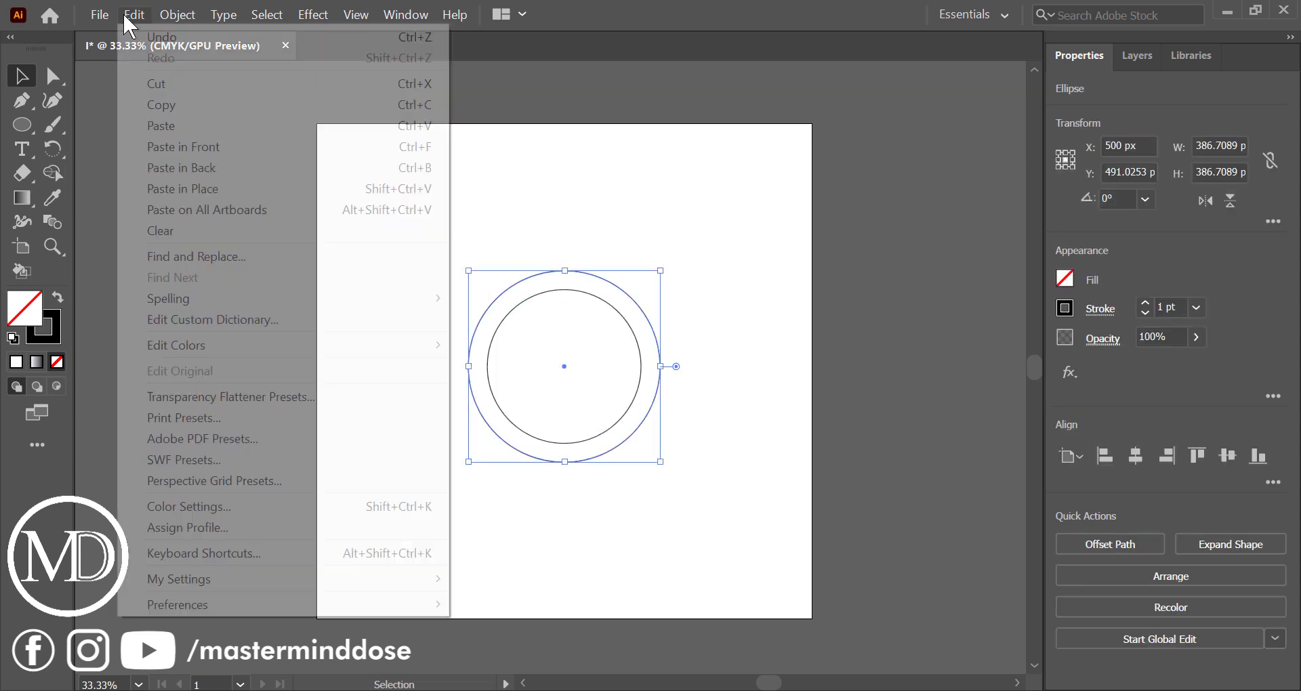
left_click(186, 108)
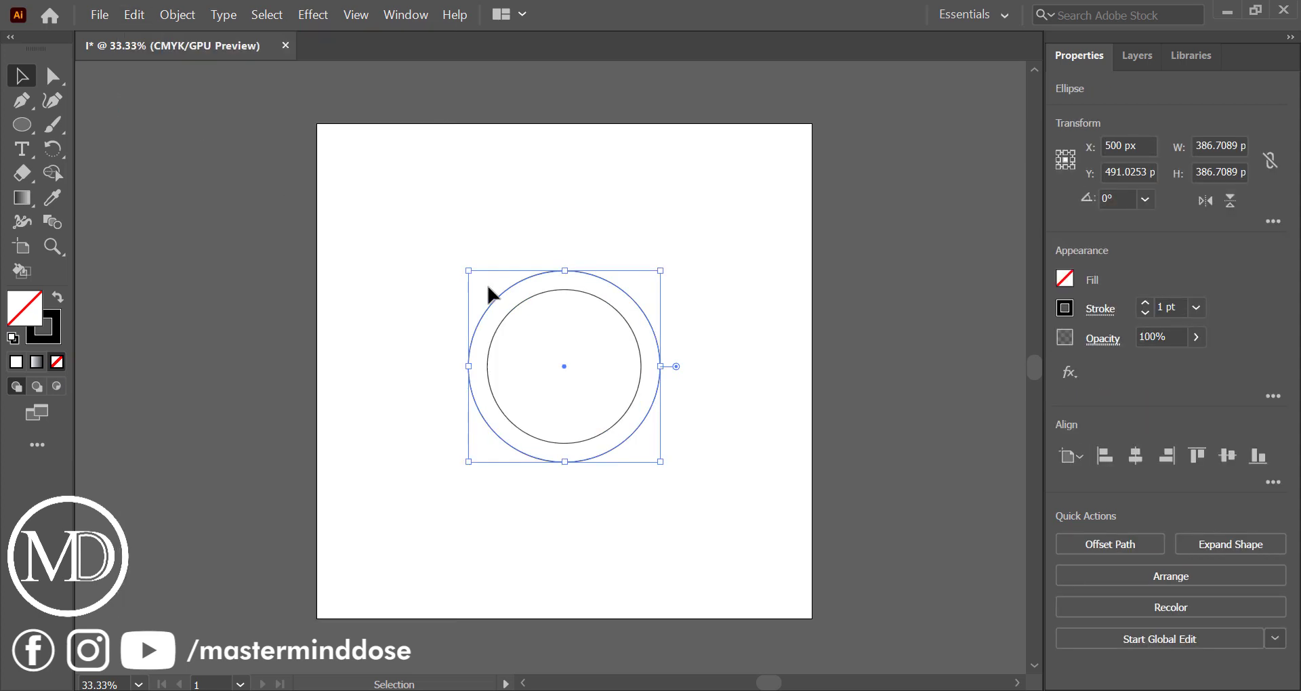
left_click(134, 14)
left_click(201, 144)
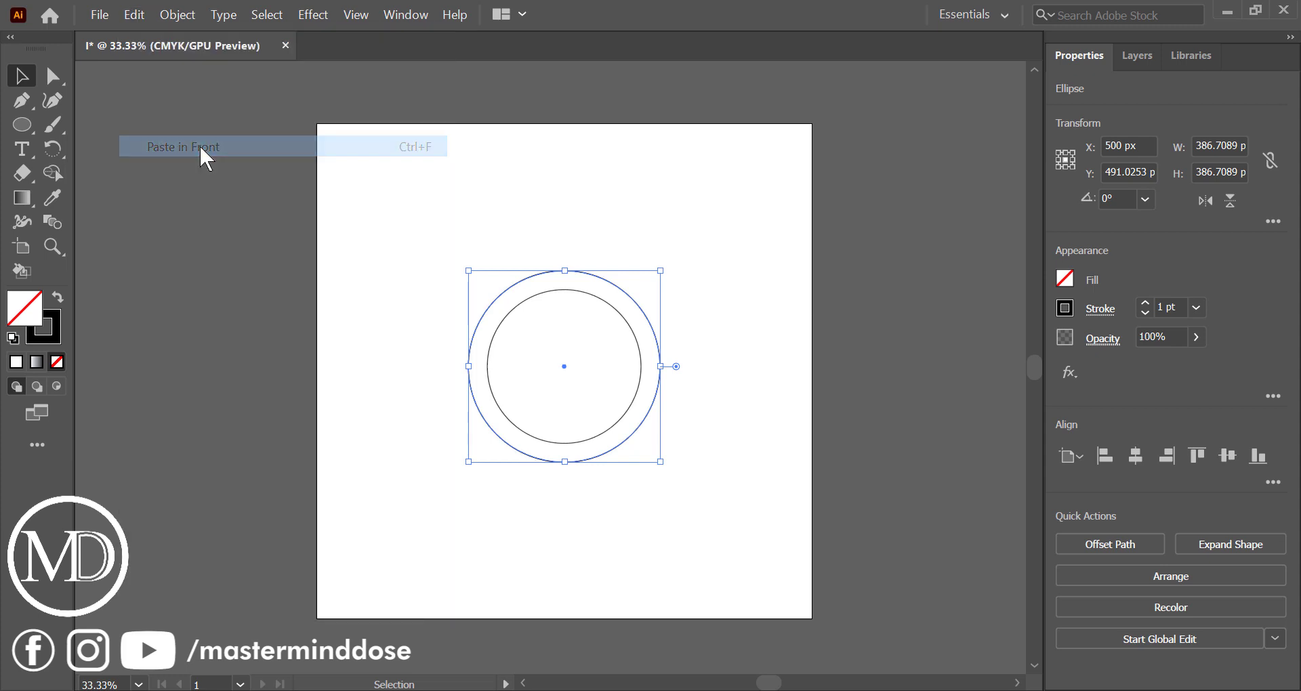
left_click_drag(661, 366, 737, 372)
key("ctrl+c")
Select all the concentric circles and align their centres with each other
key("ctrl+a")
left_click(803, 430)
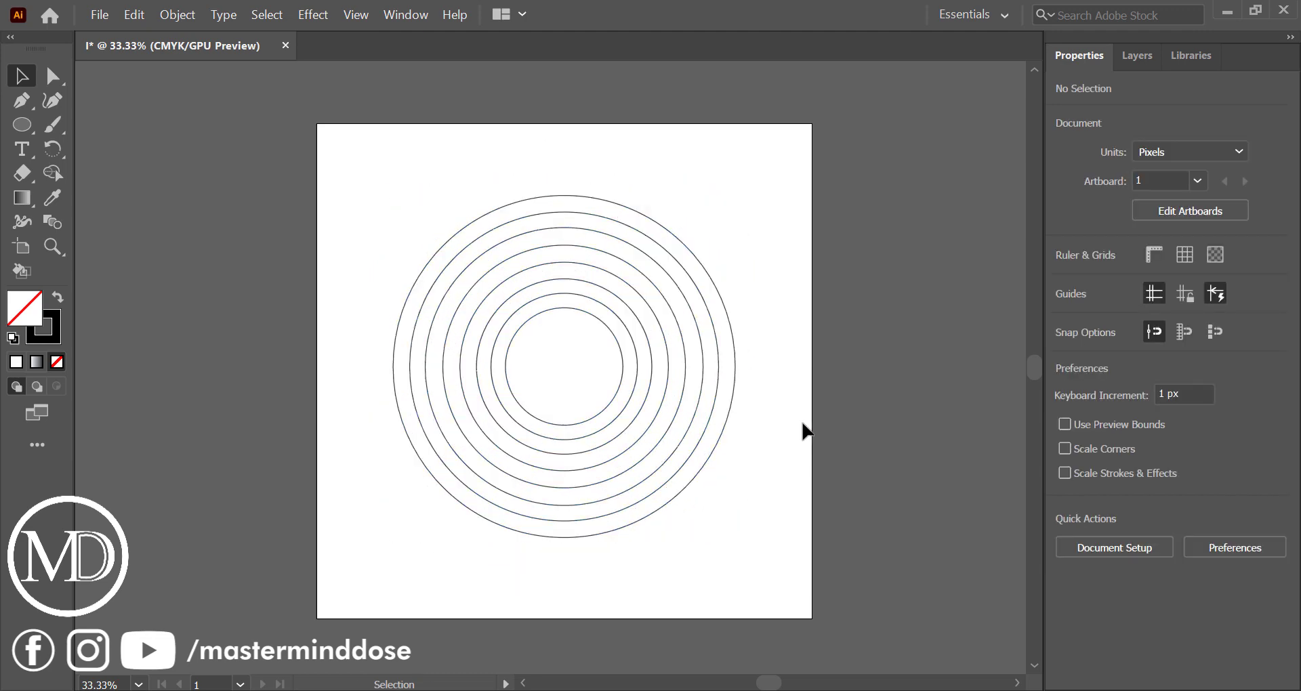
left_click_drag(445, 194, 771, 473)
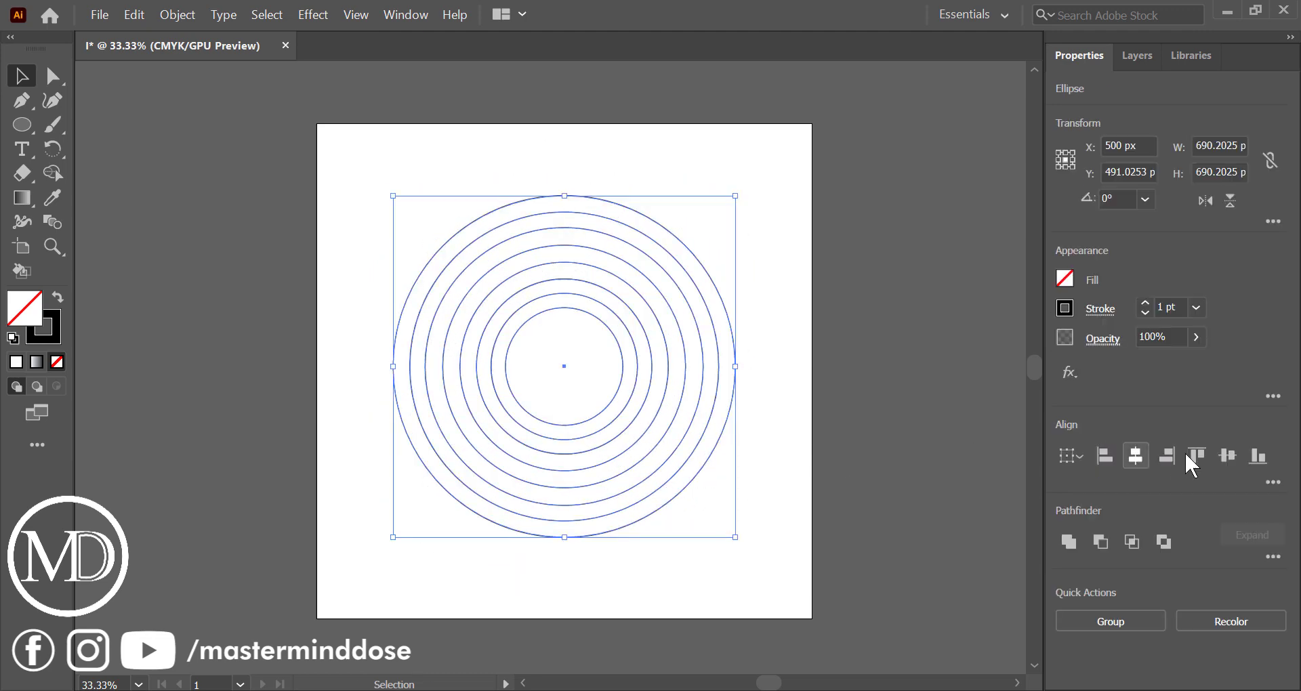
left_click(774, 424)
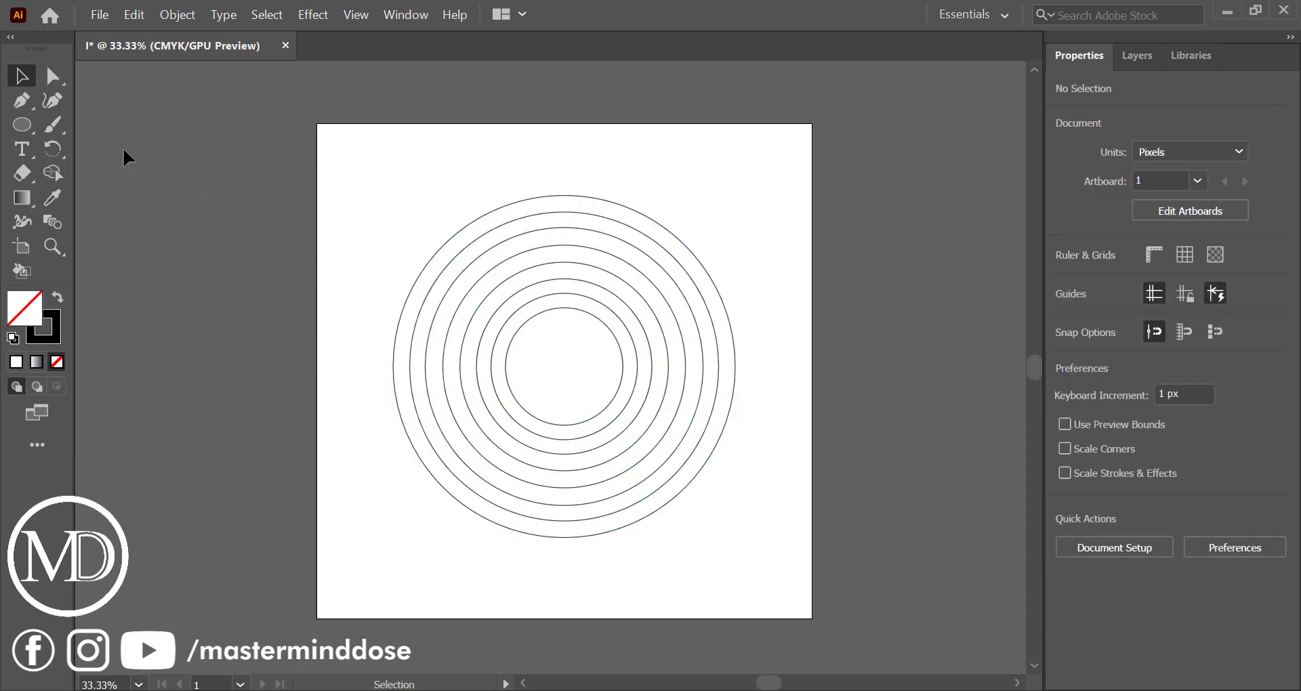
Draw a vertical line segment about 811 px long across the circles, slightly left of their centre
left_click_drag(31, 139, 119, 218)
left_click_drag(530, 165, 528, 566)
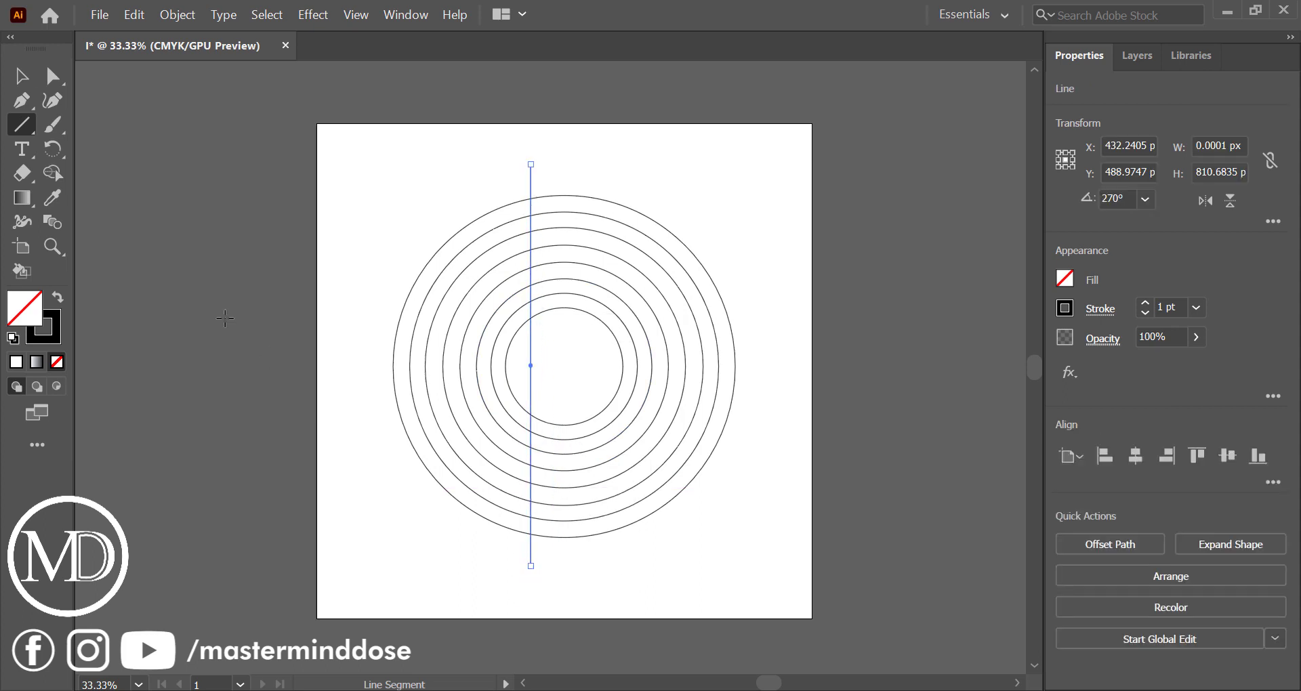
left_click(22, 75)
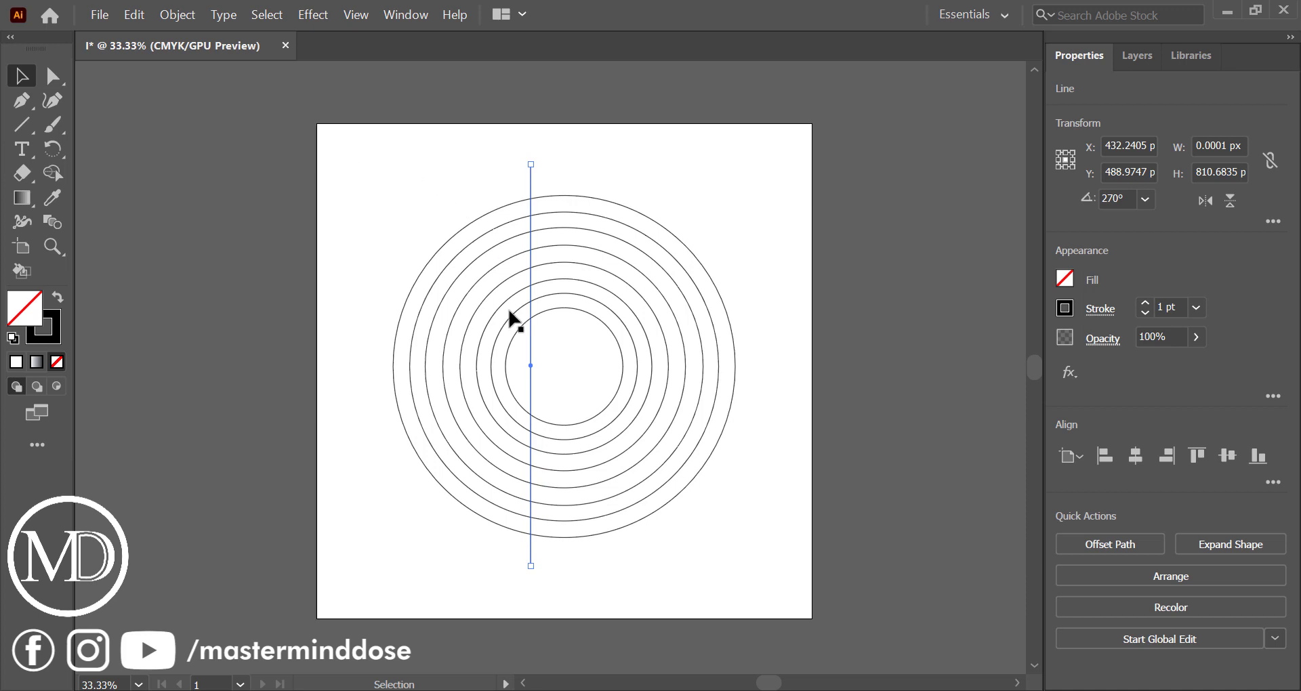
Duplicate the vertical line to the other side of the circles' centre and nudge the copy inward to X 527.038 px
left_click_drag(533, 342, 582, 349)
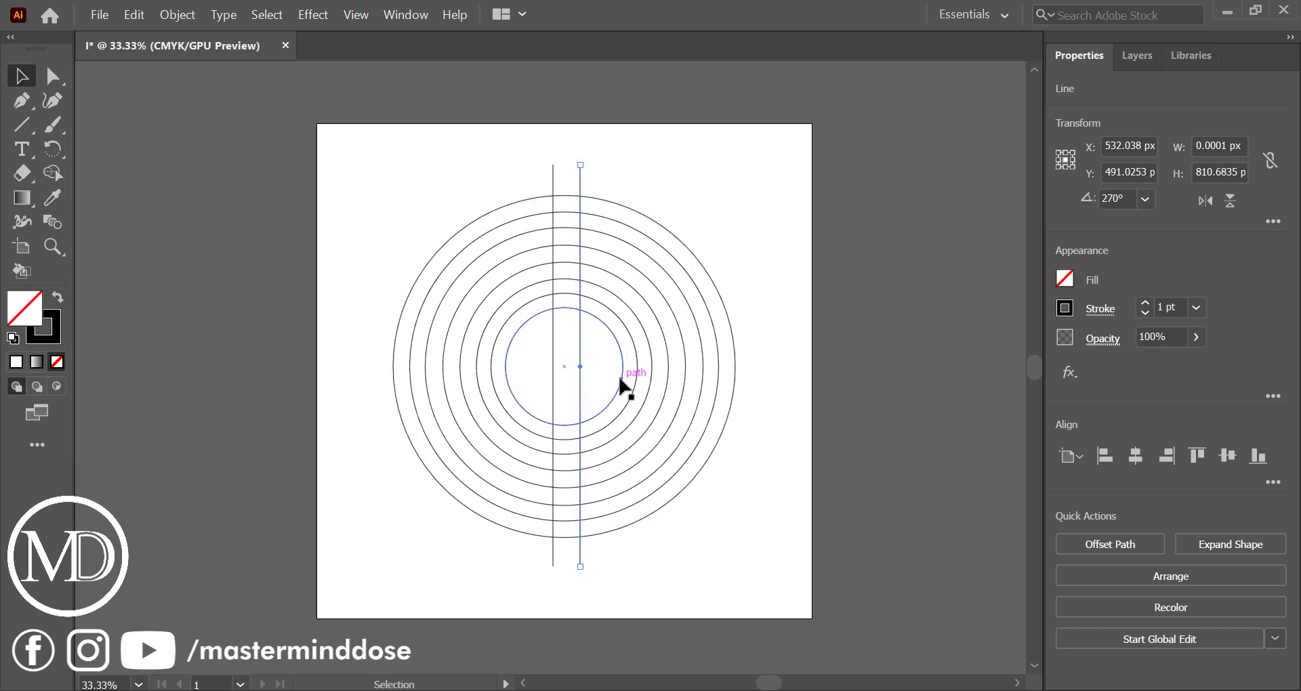
key("Left")
key("Left")
key("Left")
key("Left")
key("Left")
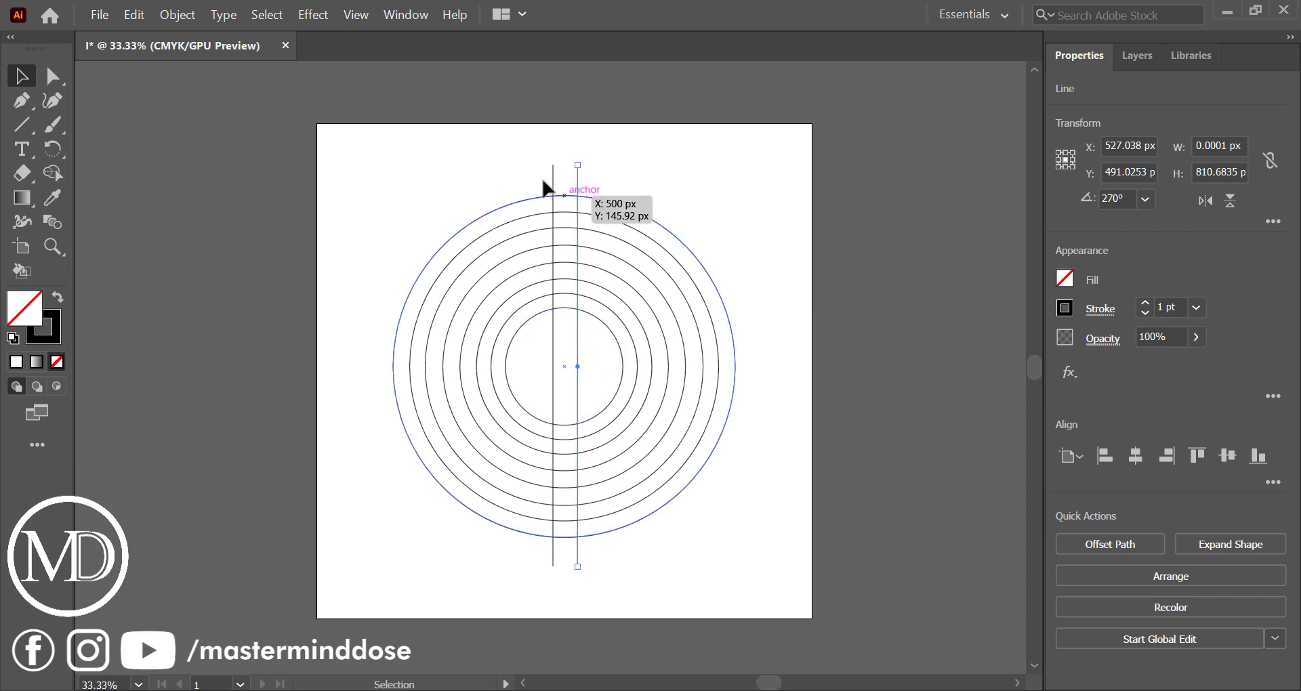
Group all the circles, and group the two vertical lines separately
left_click_drag(493, 176, 511, 431)
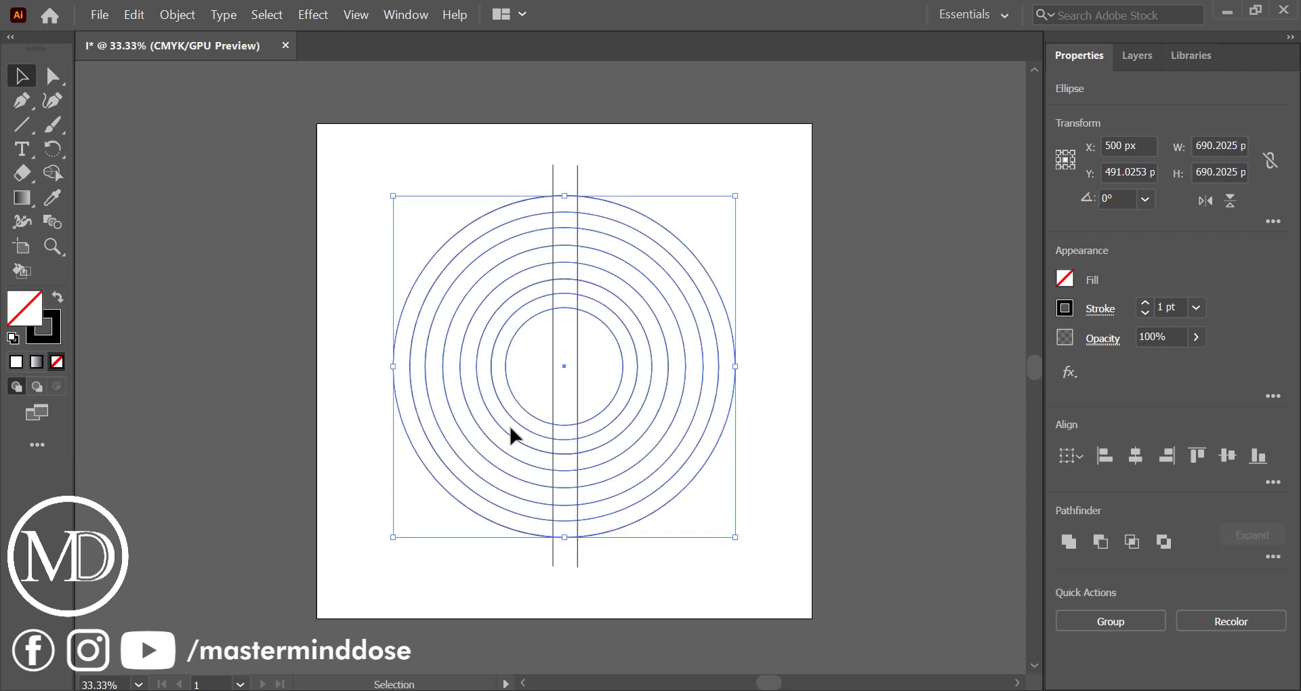
key("ctrl+g")
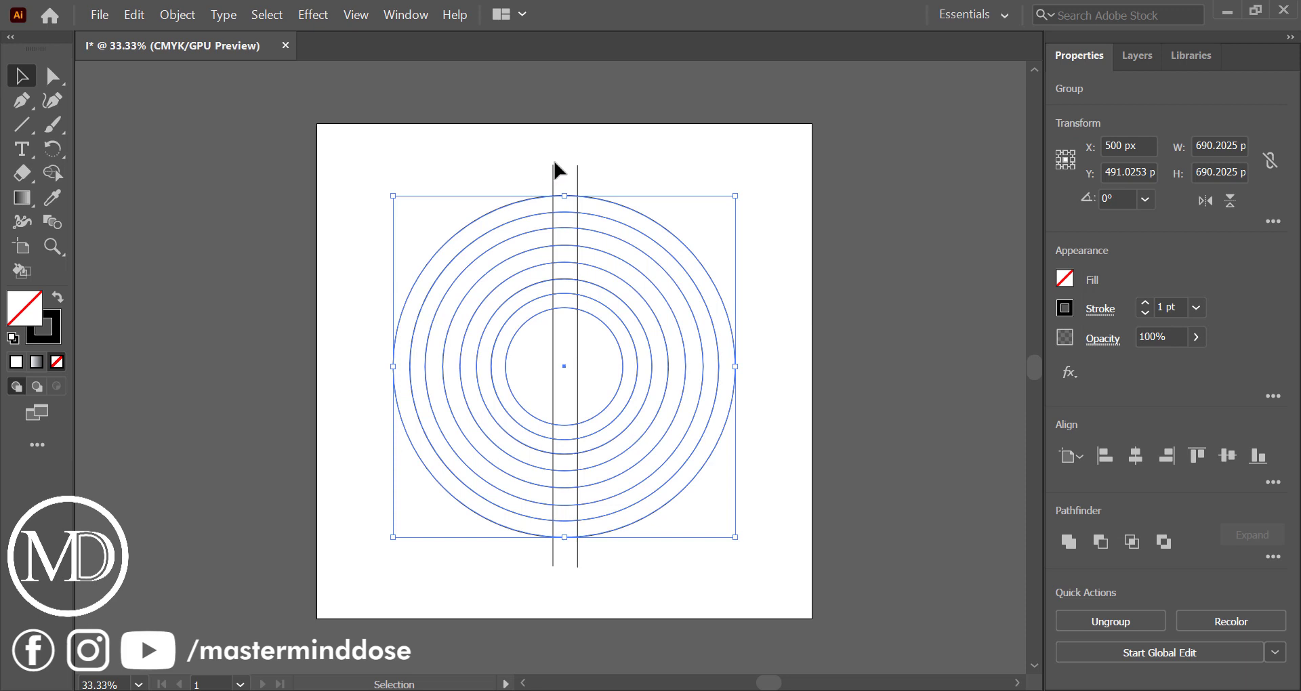
left_click_drag(541, 169, 632, 183)
key("ctrl+g")
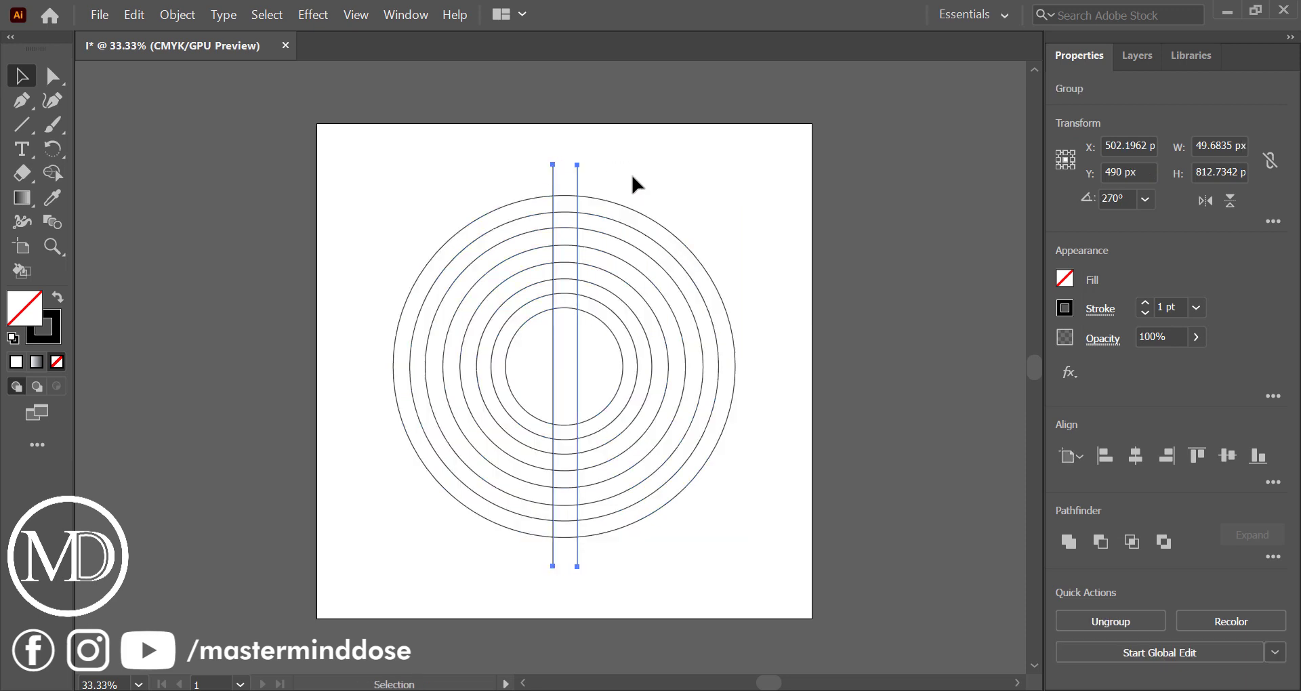
Align the circle group and the line group with each other by their horizontal and vertical centres
left_click_drag(427, 181, 708, 416)
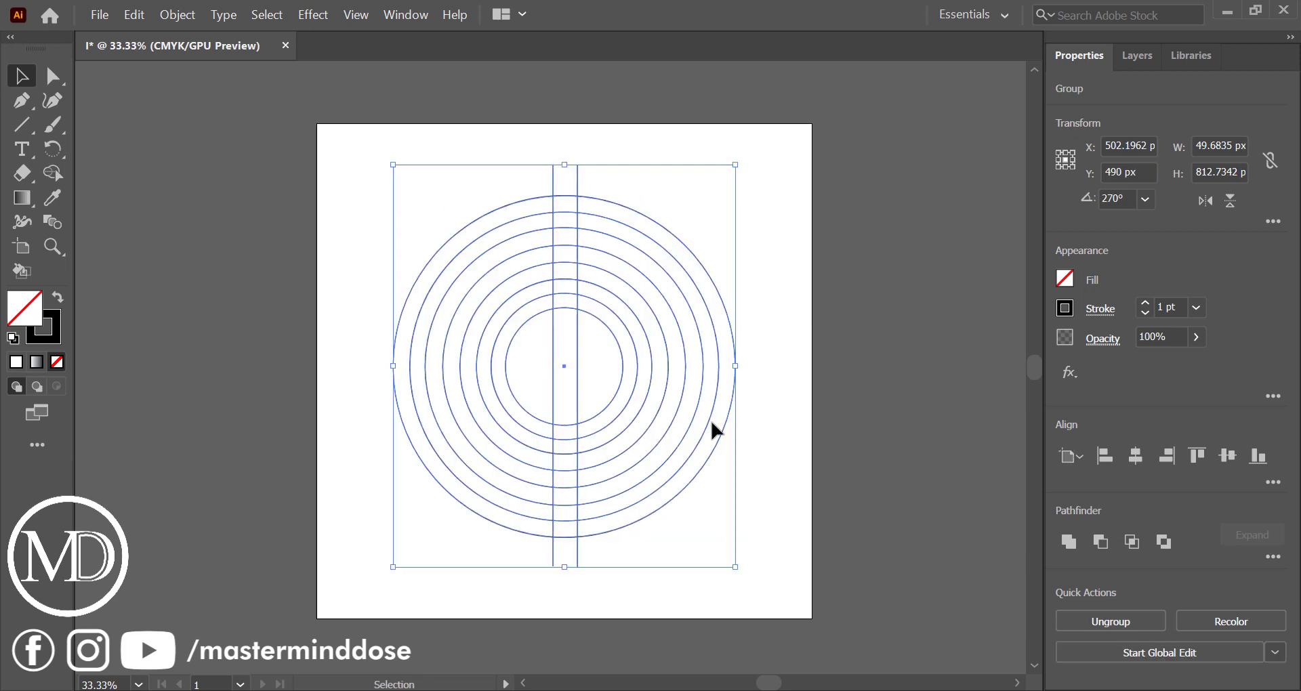
left_click(1136, 457)
left_click(1228, 455)
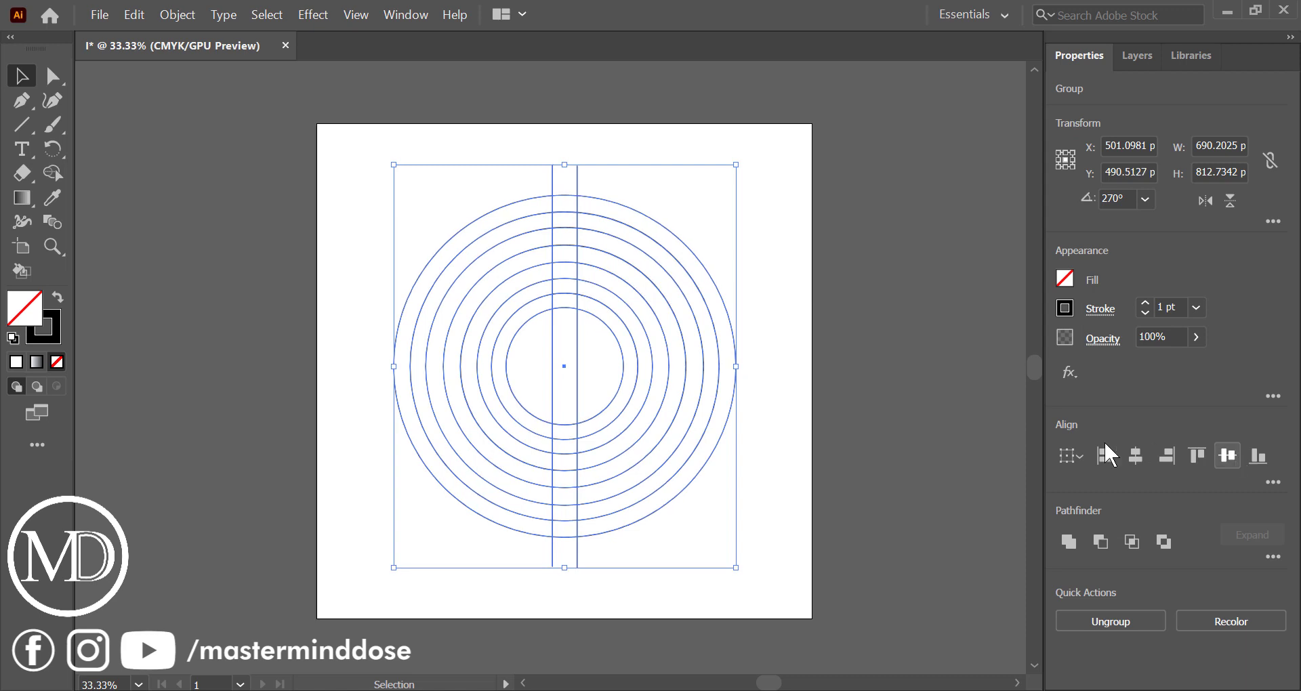
Ungroup the two vertical lines and duplicate each one slightly outward, making a close pair on each side
left_click(837, 437)
left_click(577, 378)
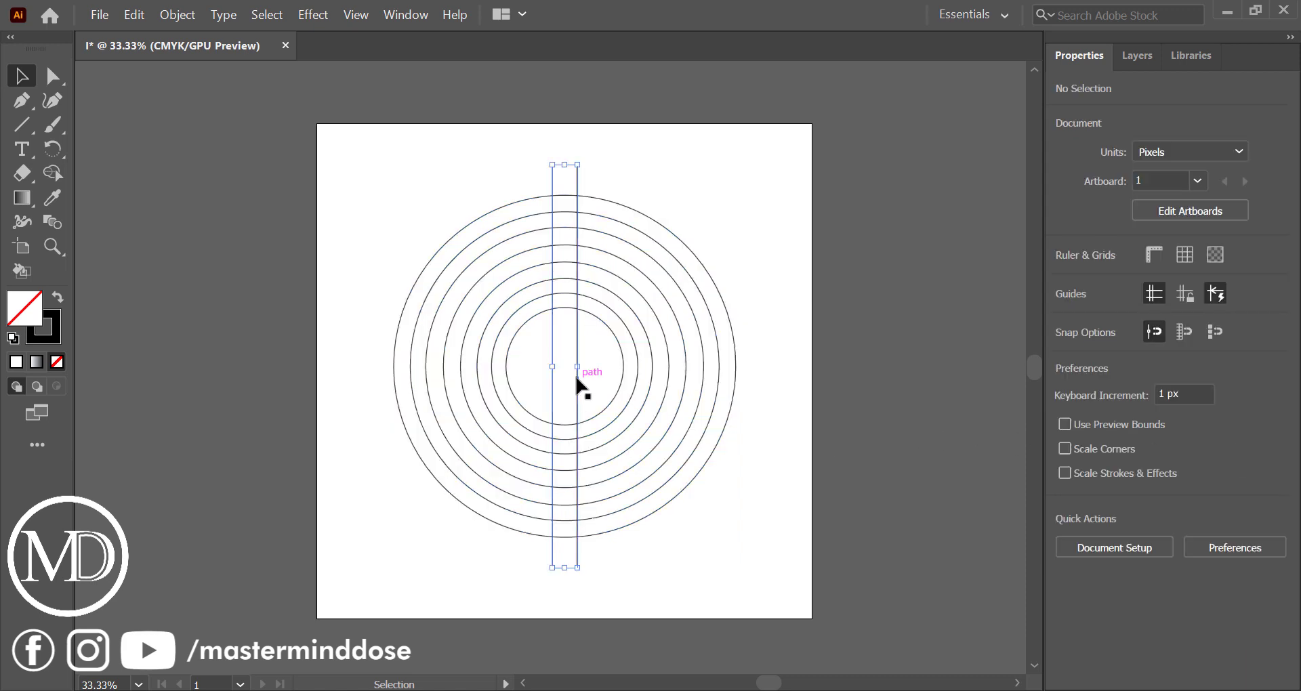
left_click(733, 419)
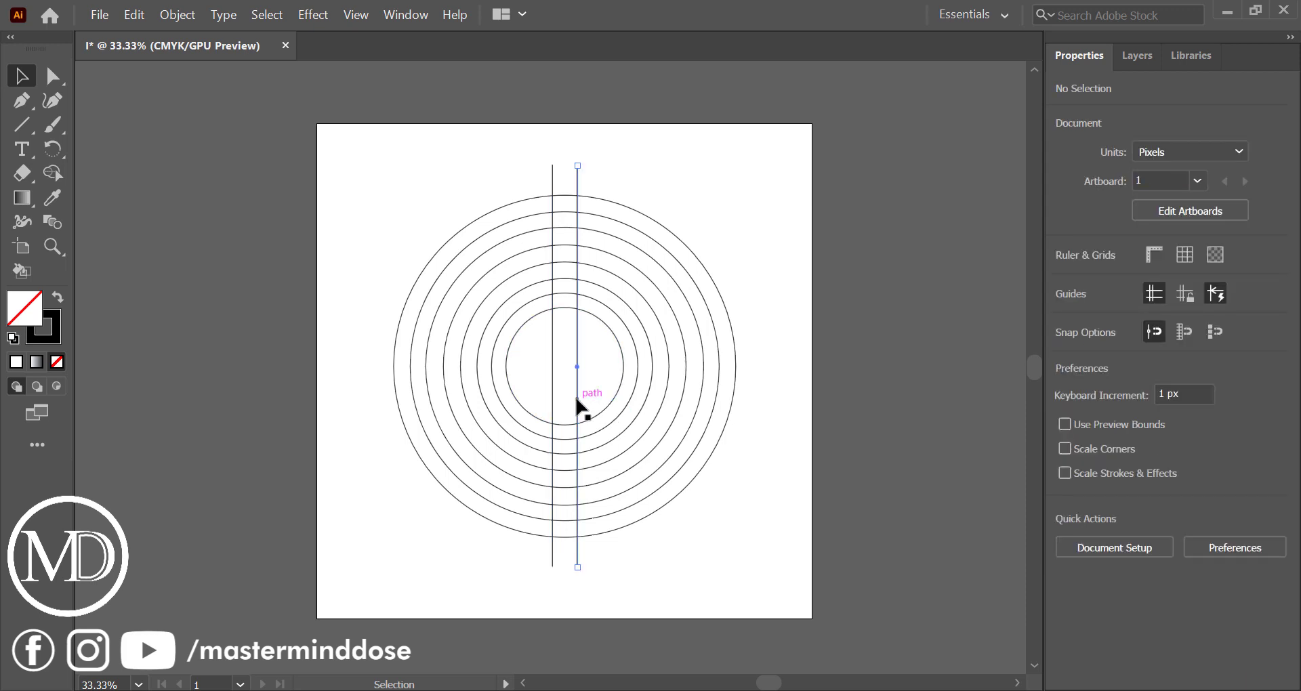
left_click_drag(577, 407, 542, 396)
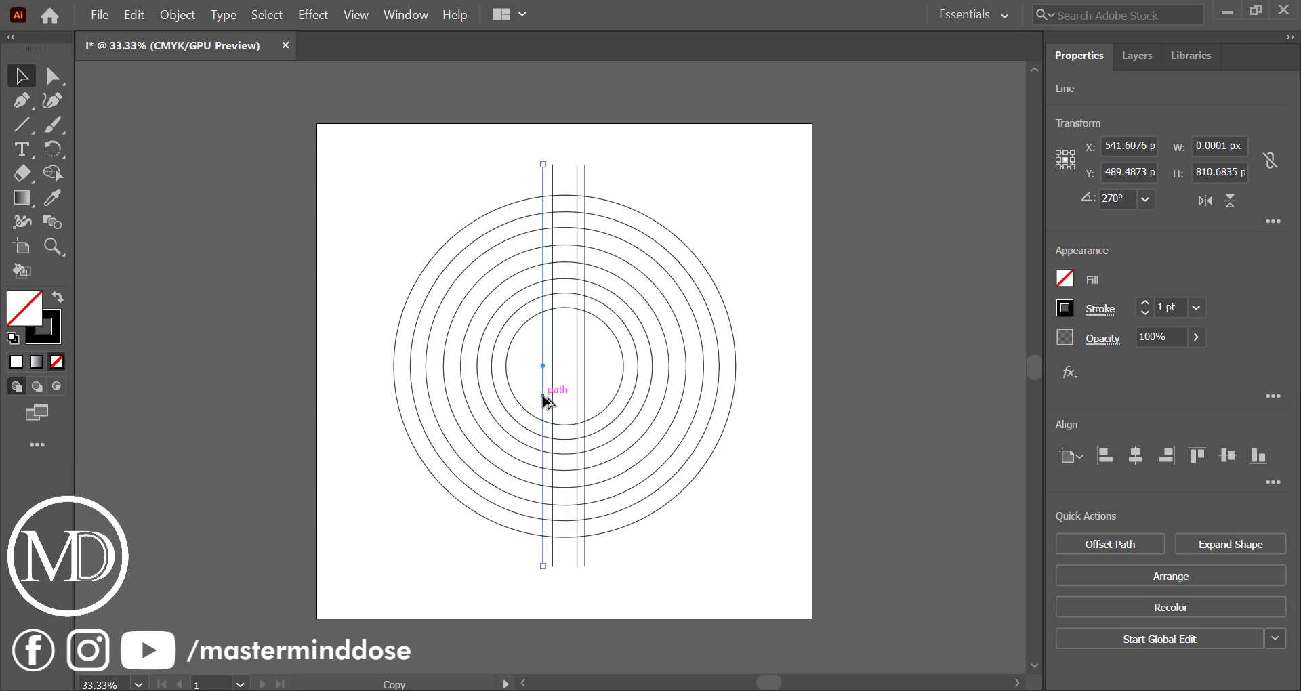
left_click(488, 163)
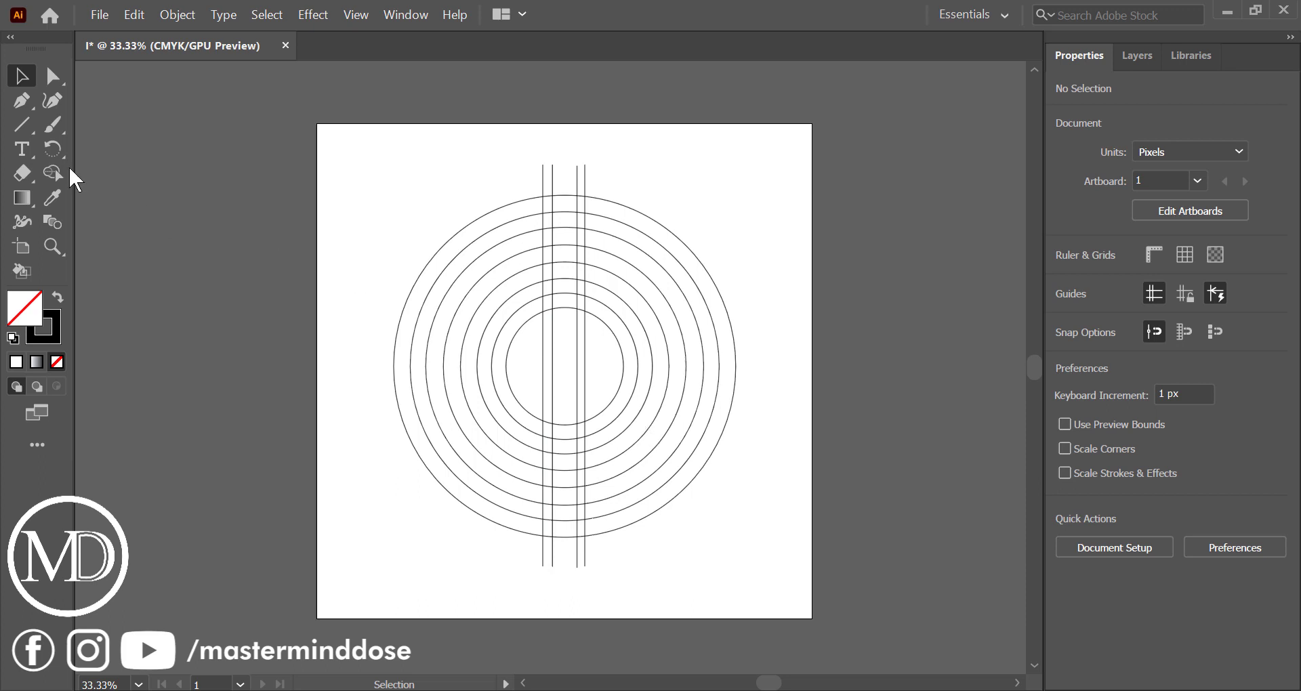
Draw a small circle about 81 px in diameter from the centre of the concentric circles
left_click_drag(24, 114, 63, 148)
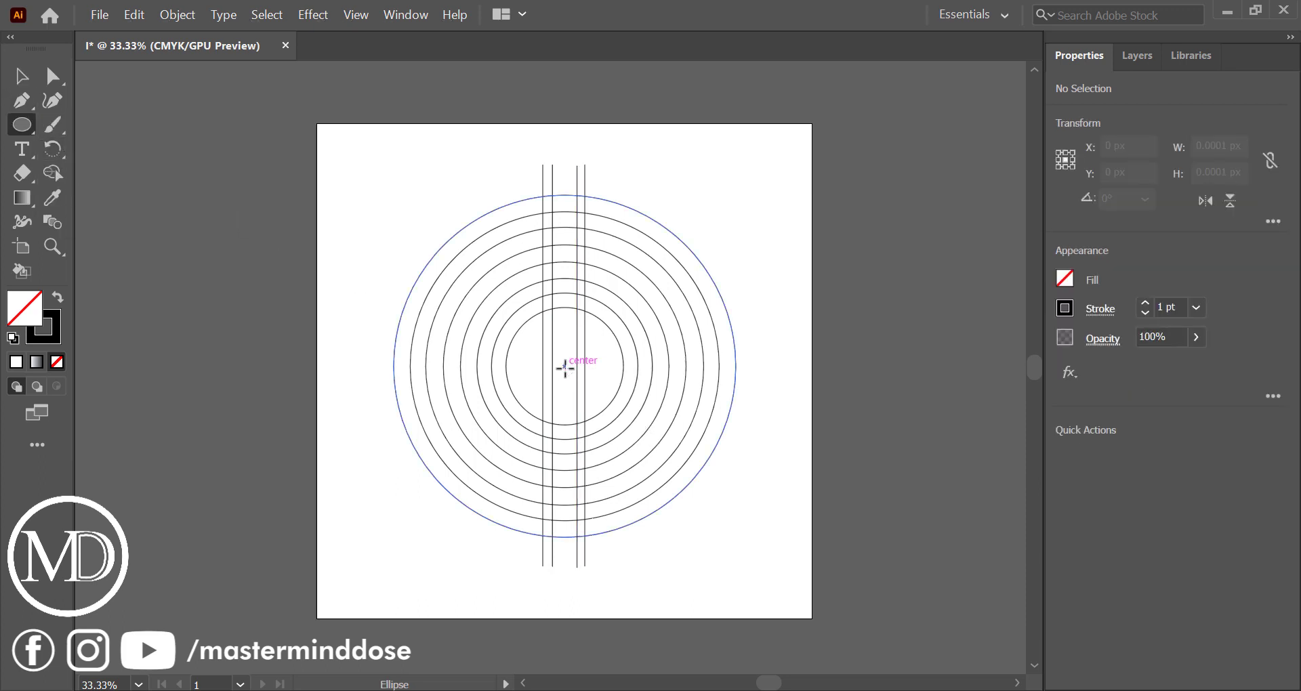
left_click_drag(566, 366, 587, 385)
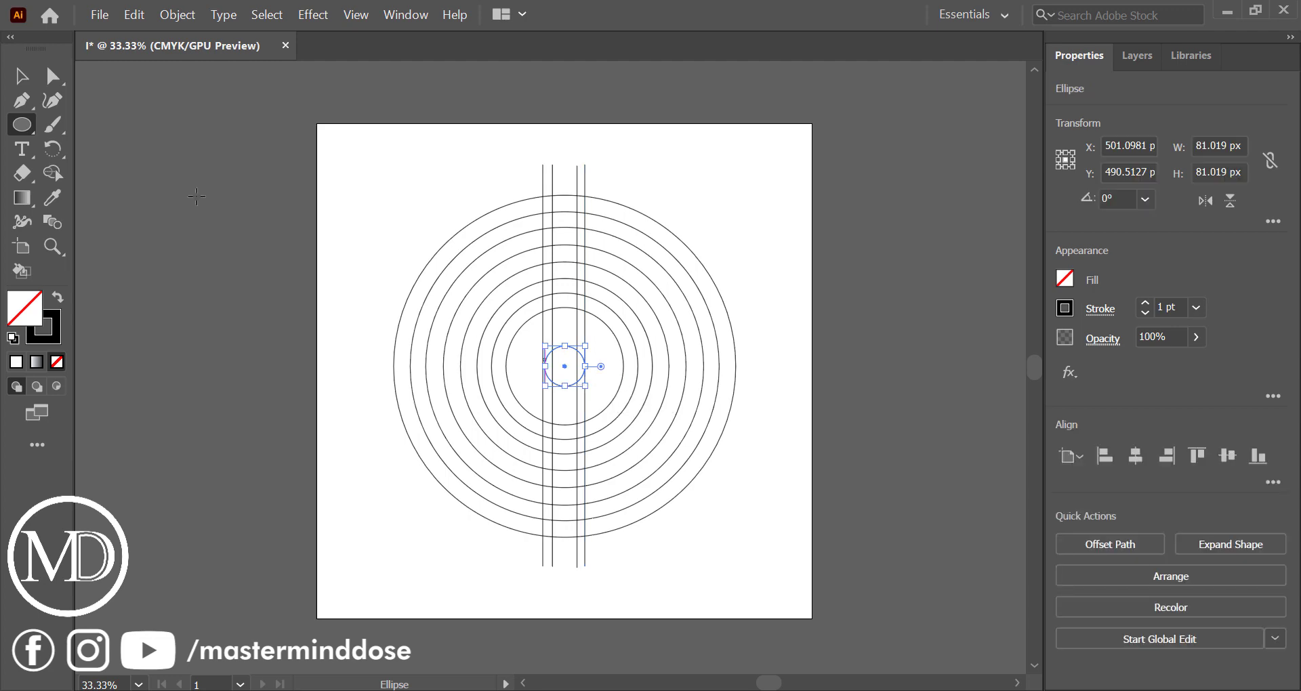
left_click(22, 76)
left_click(587, 429)
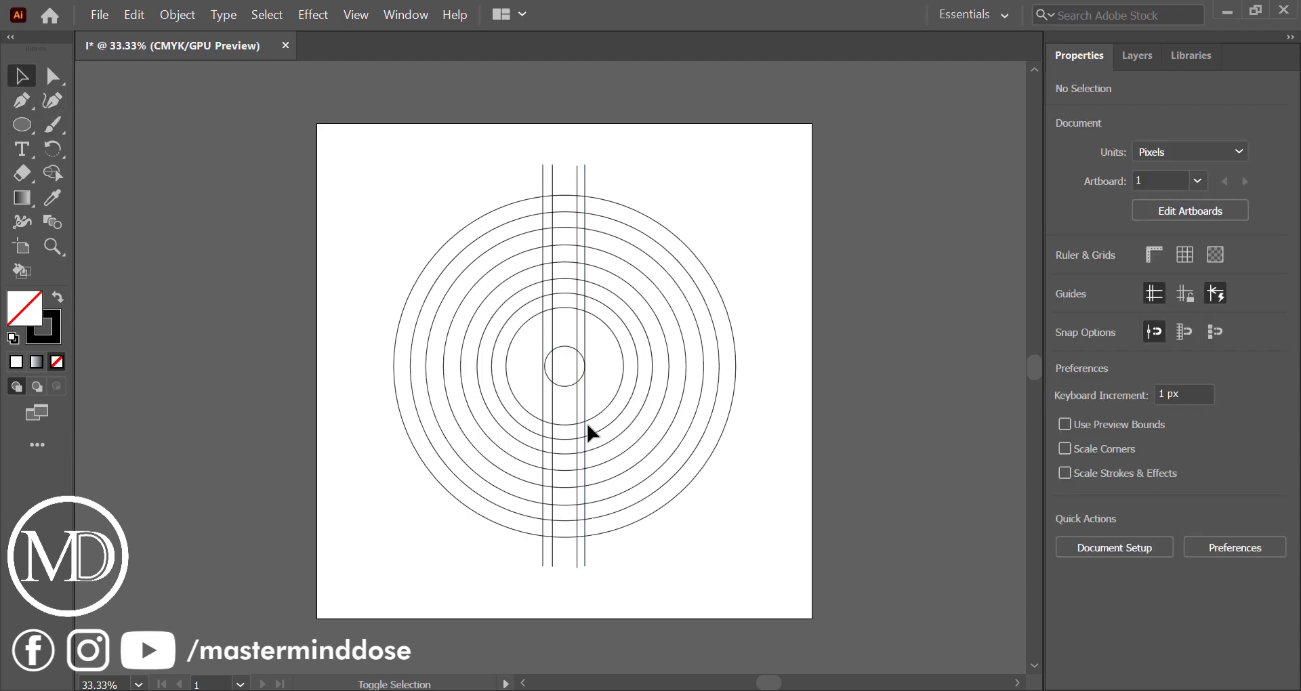
Move the two outermost vertical lines so they touch the left and right edges of the small centre circle
scroll(587, 430, "up", 4)
scroll(588, 427, "left", 3)
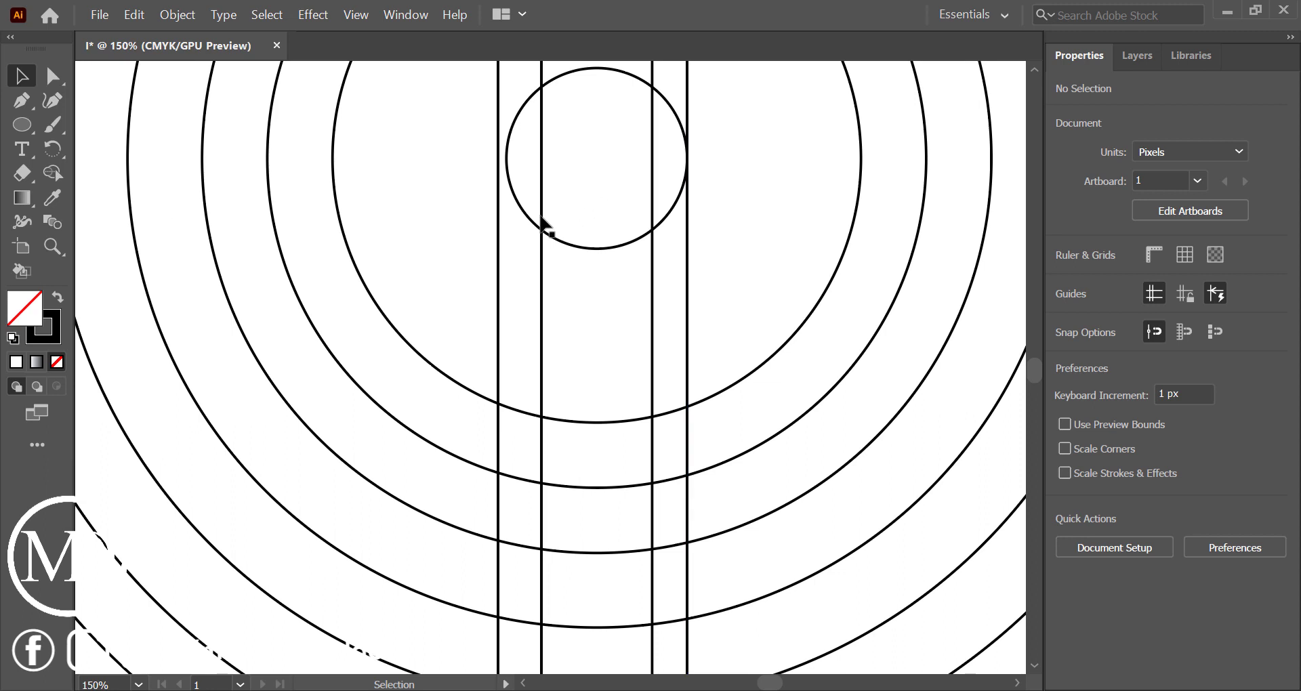
left_click_drag(499, 246, 507, 246)
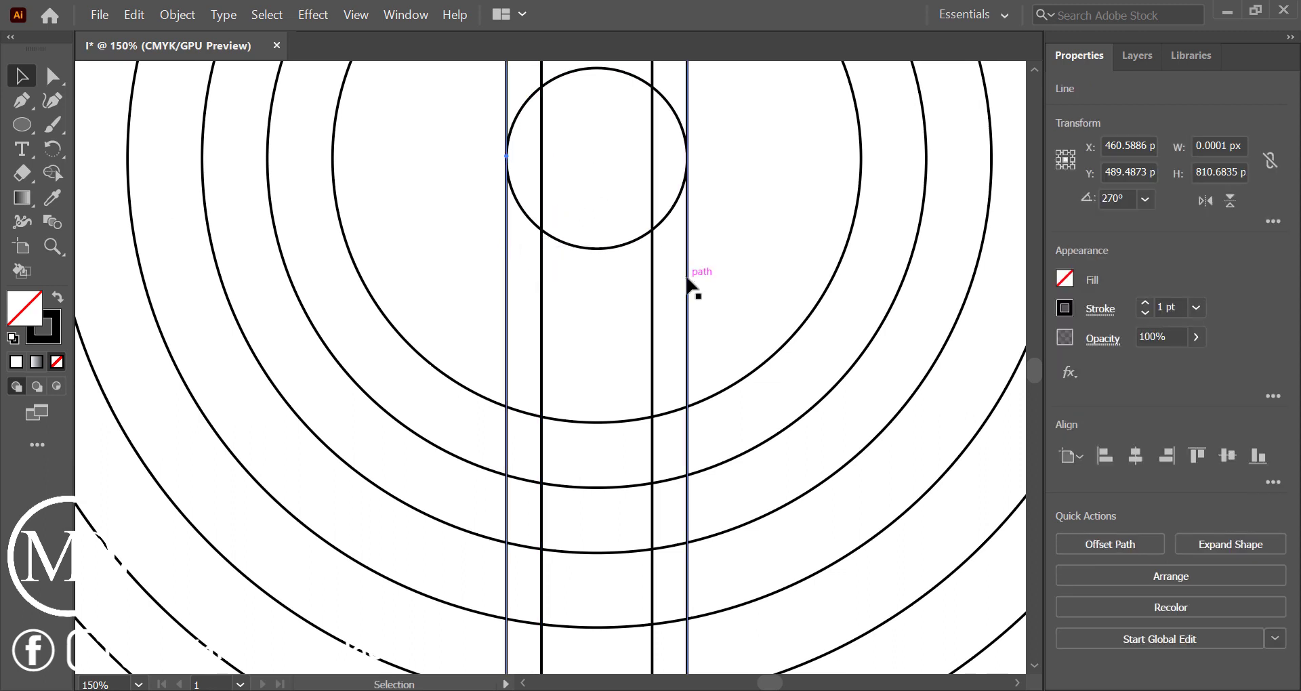
left_click_drag(688, 278, 687, 278)
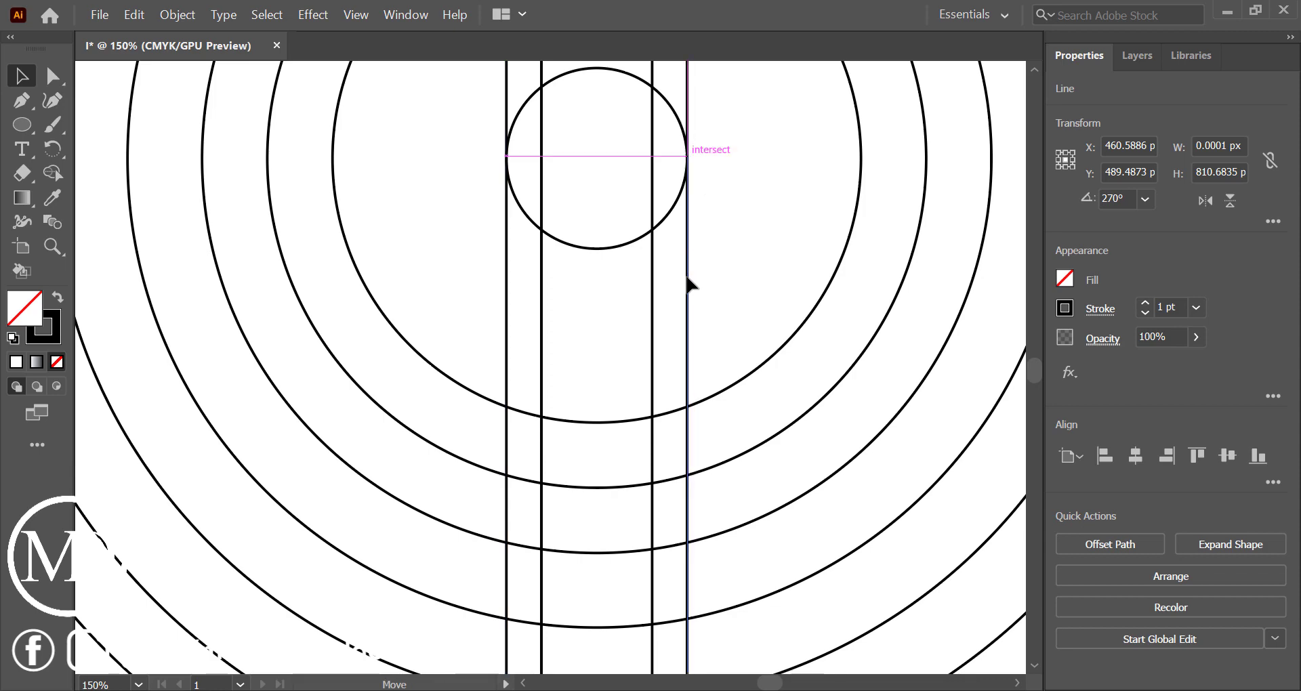
left_click(711, 271)
Draw another circle about 114 px in diameter from the same centre, just outside the small circle
scroll(711, 270, "down", 2)
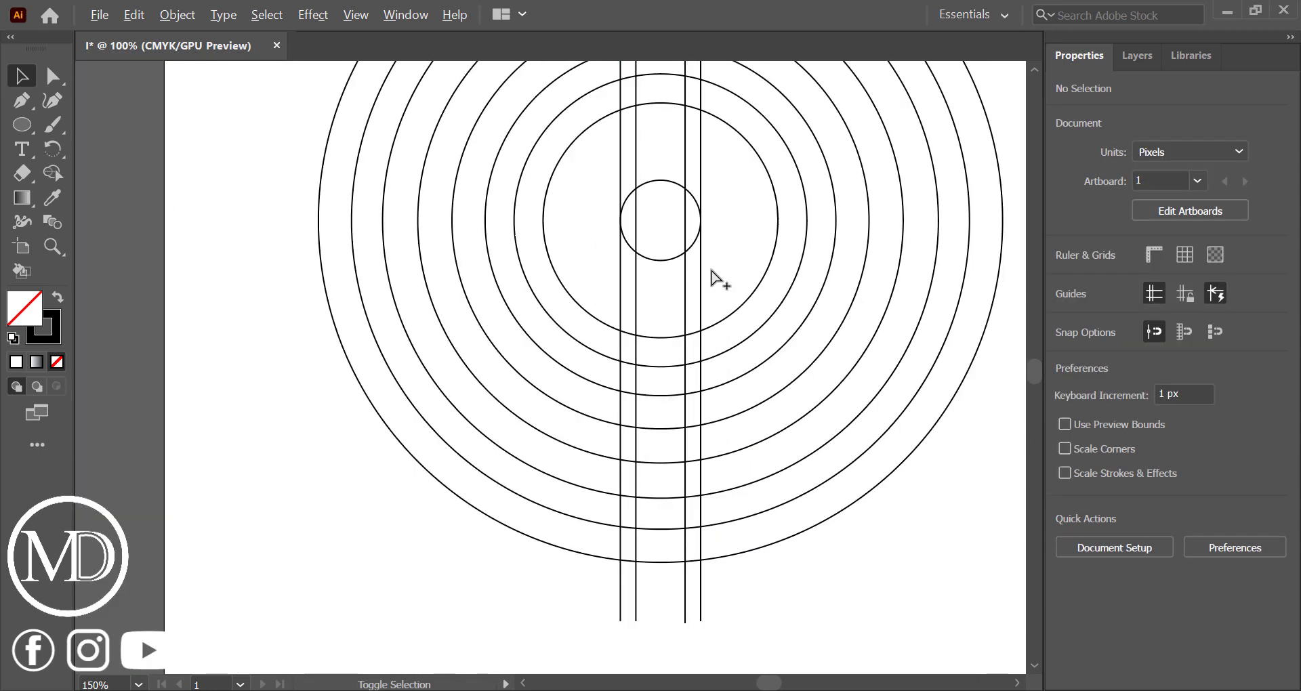
scroll(711, 270, "down", 2)
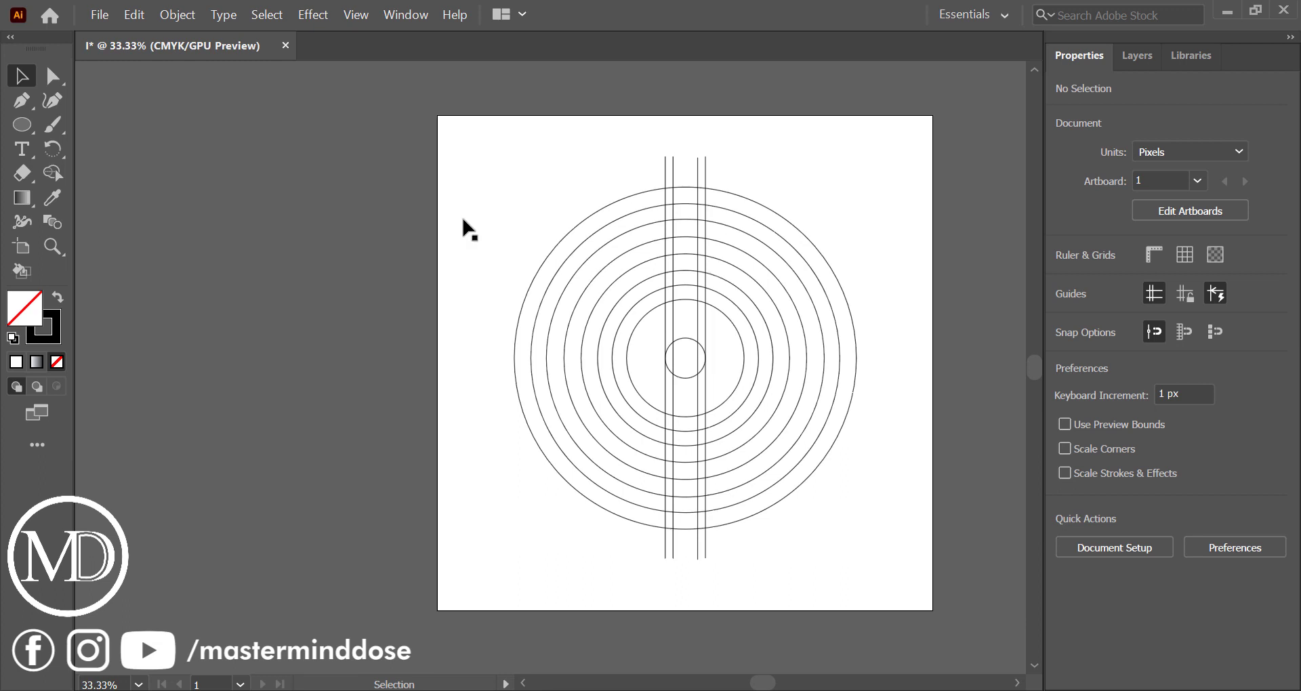
key("l")
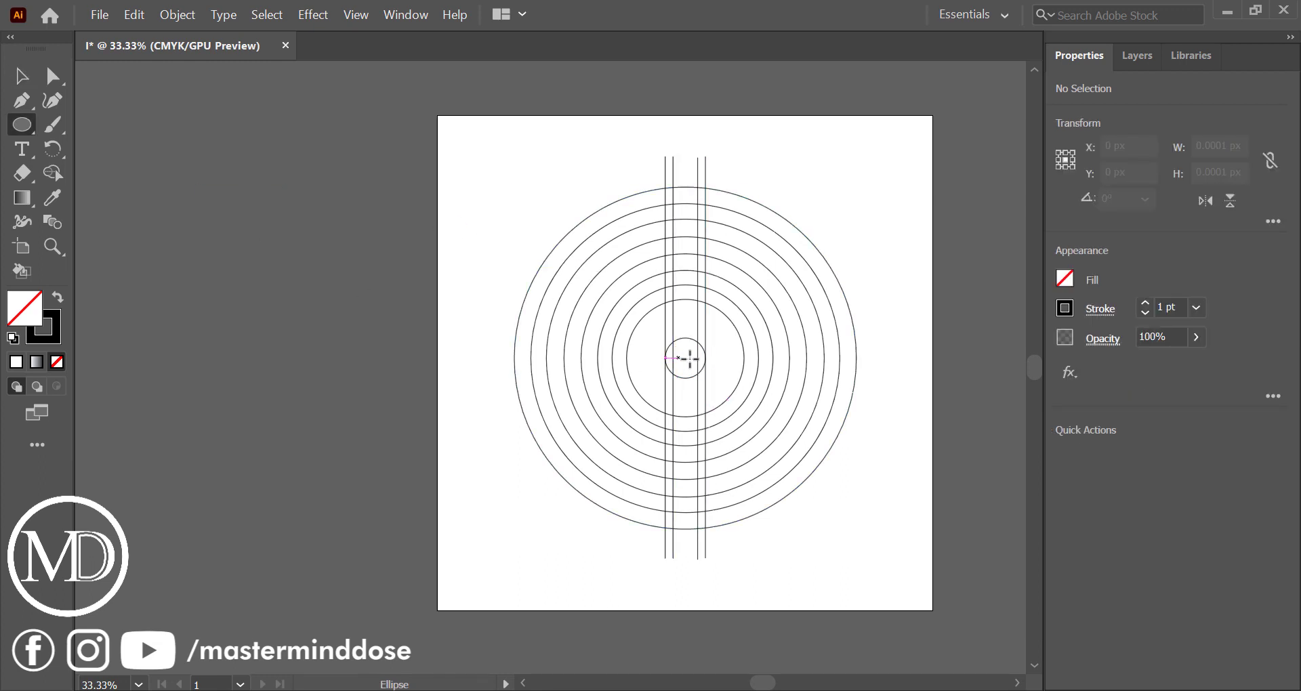
left_click_drag(687, 359, 714, 386)
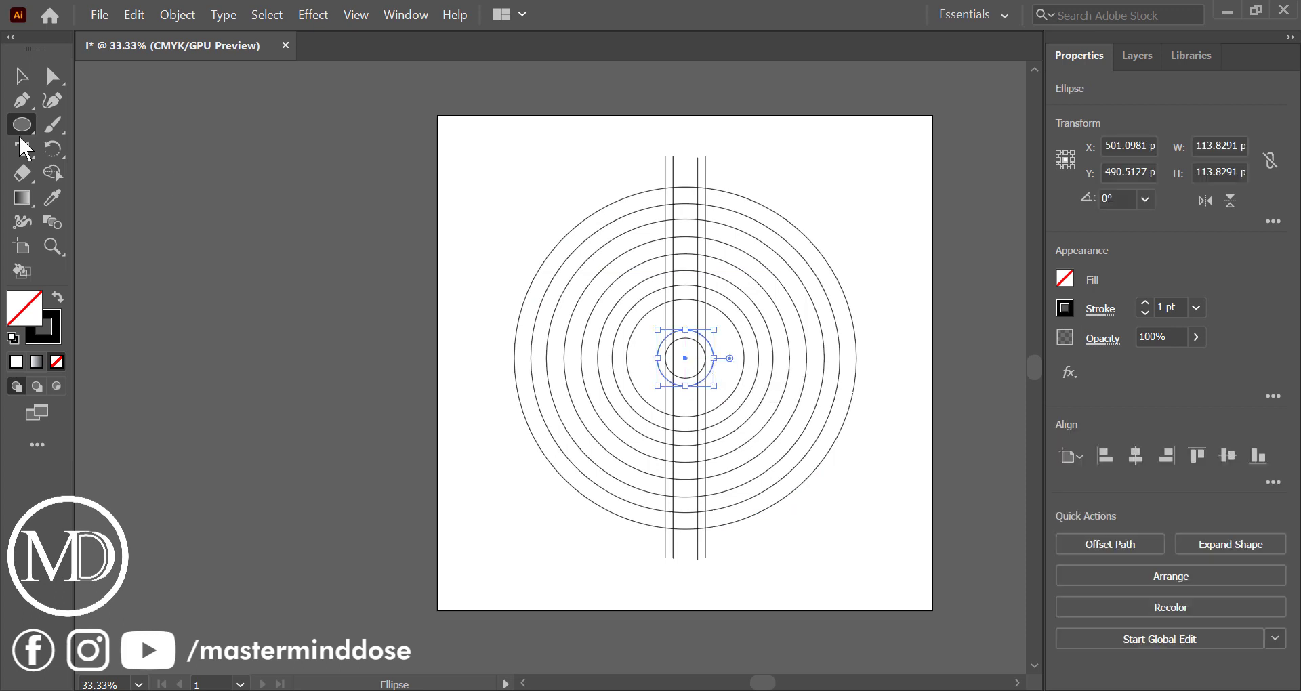
left_click(21, 76)
left_click(320, 299)
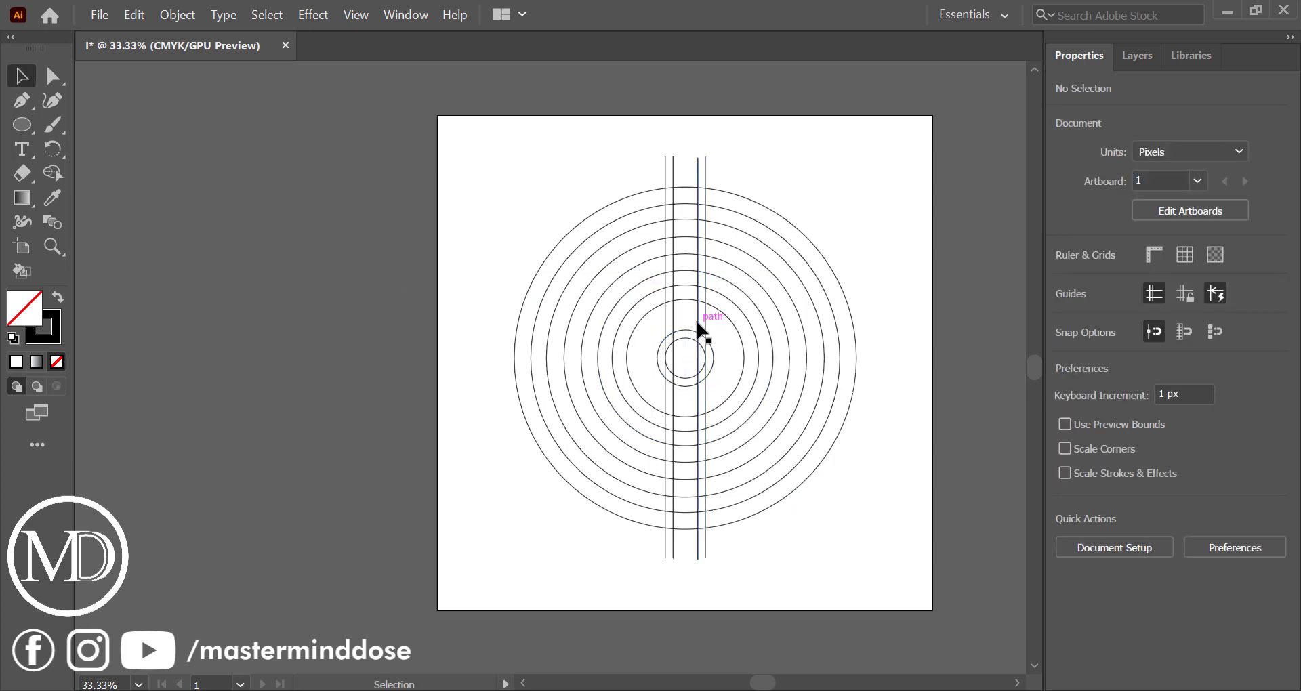
Duplicate a close pair of vertical lines, rotate the copy to 224°, and place it diagonally across the small centre circle
left_click_drag(706, 324, 911, 359)
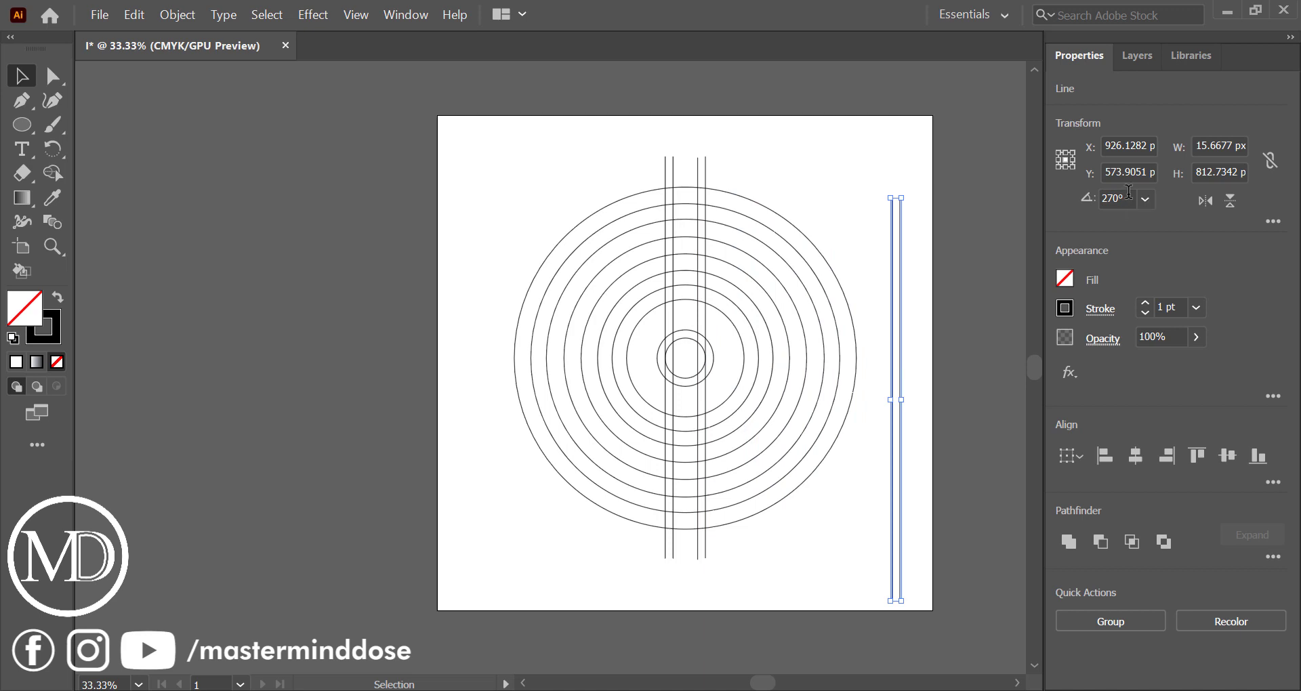
scroll(1129, 195, "up", 5)
scroll(1129, 195, "down", 20)
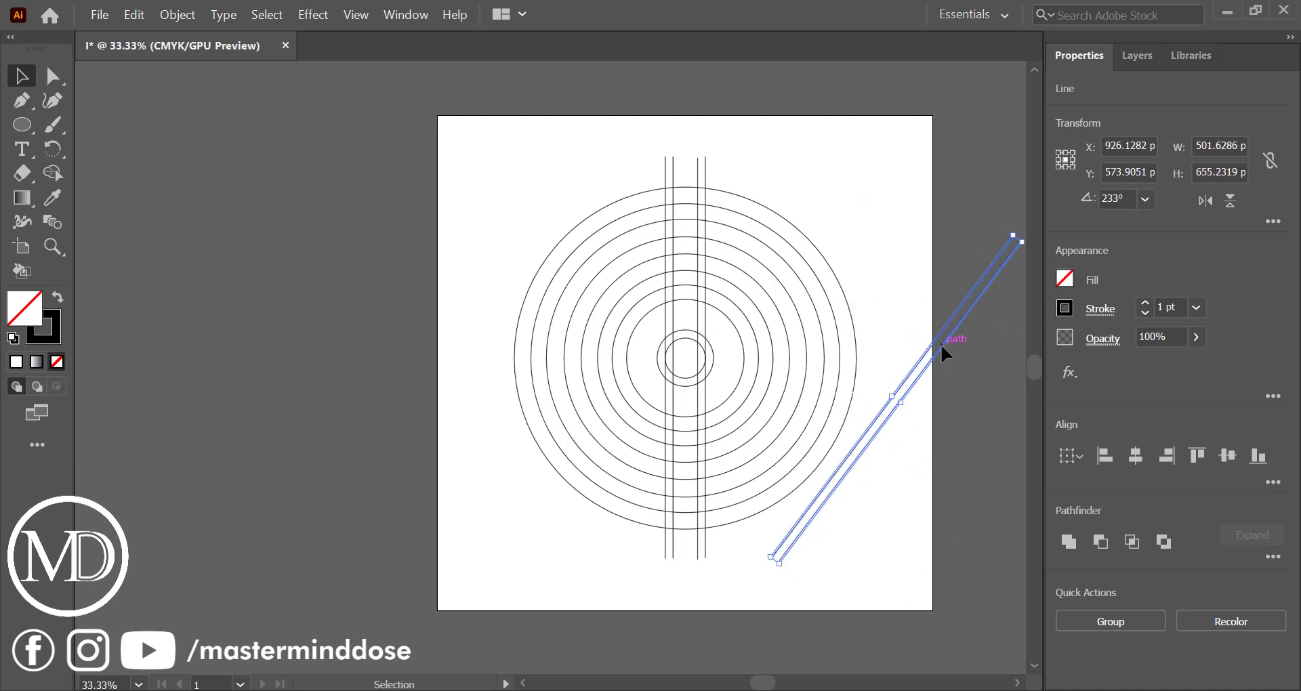
left_click_drag(941, 344, 760, 264)
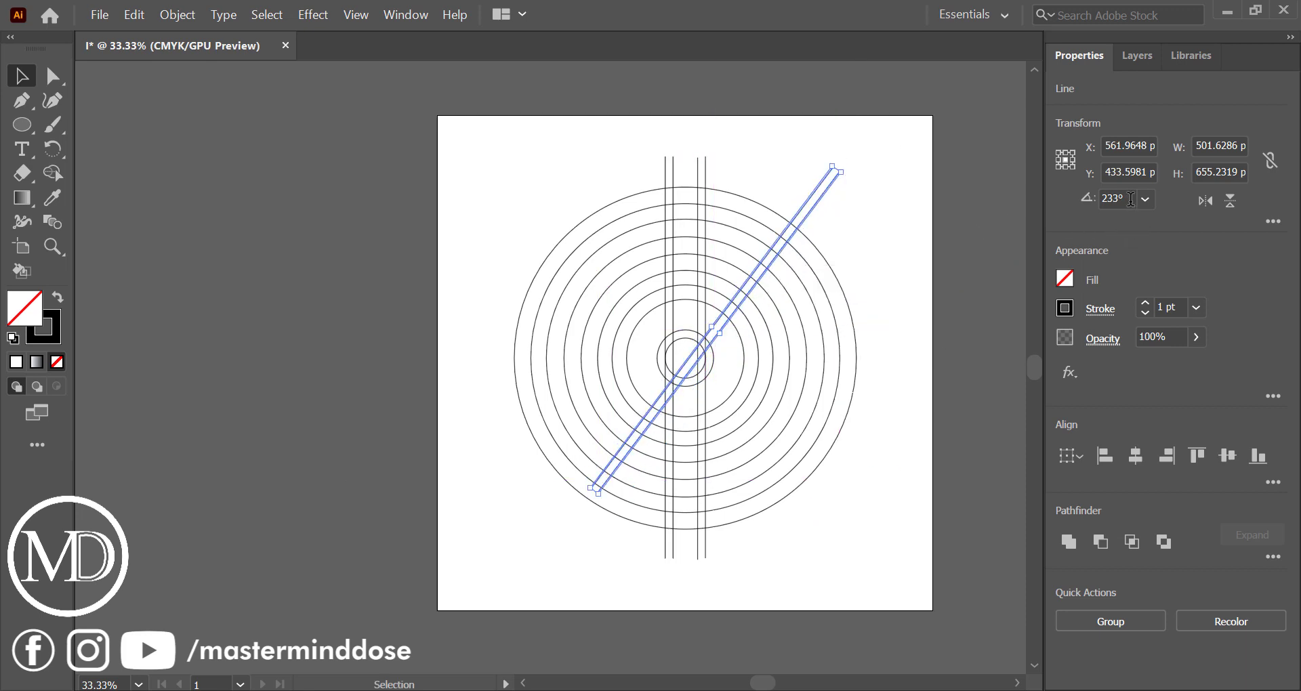
scroll(1131, 199, "down", 9)
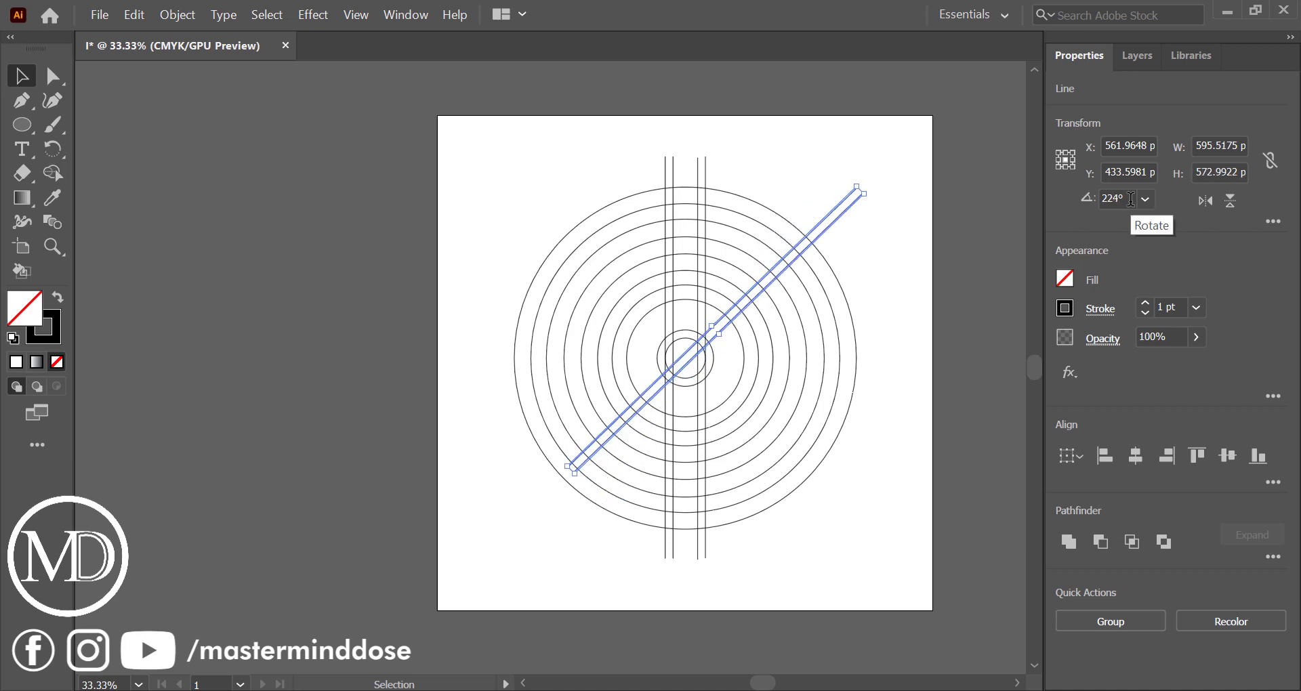
Lengthen the diagonal line pair at its lower-left end so it extends past the outermost circle
left_click(844, 259)
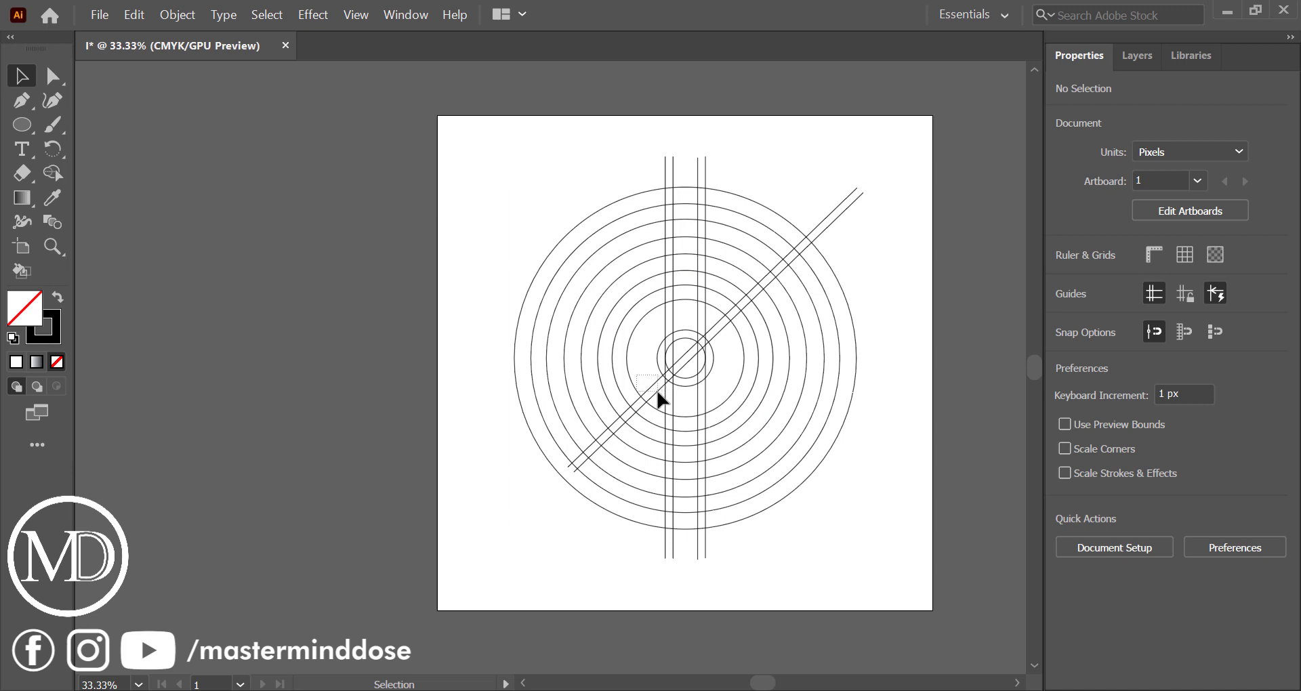
left_click_drag(657, 392, 662, 399)
left_click(928, 207)
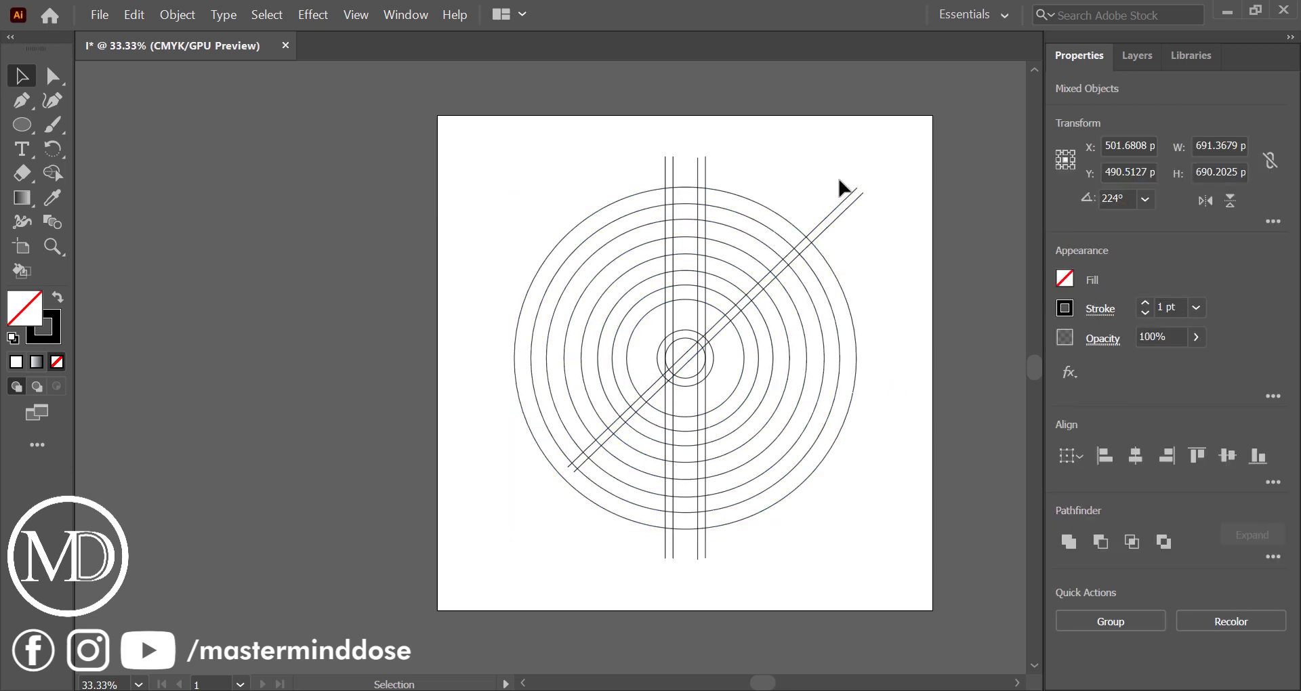
left_click(657, 386)
scroll(569, 474, "up", 3)
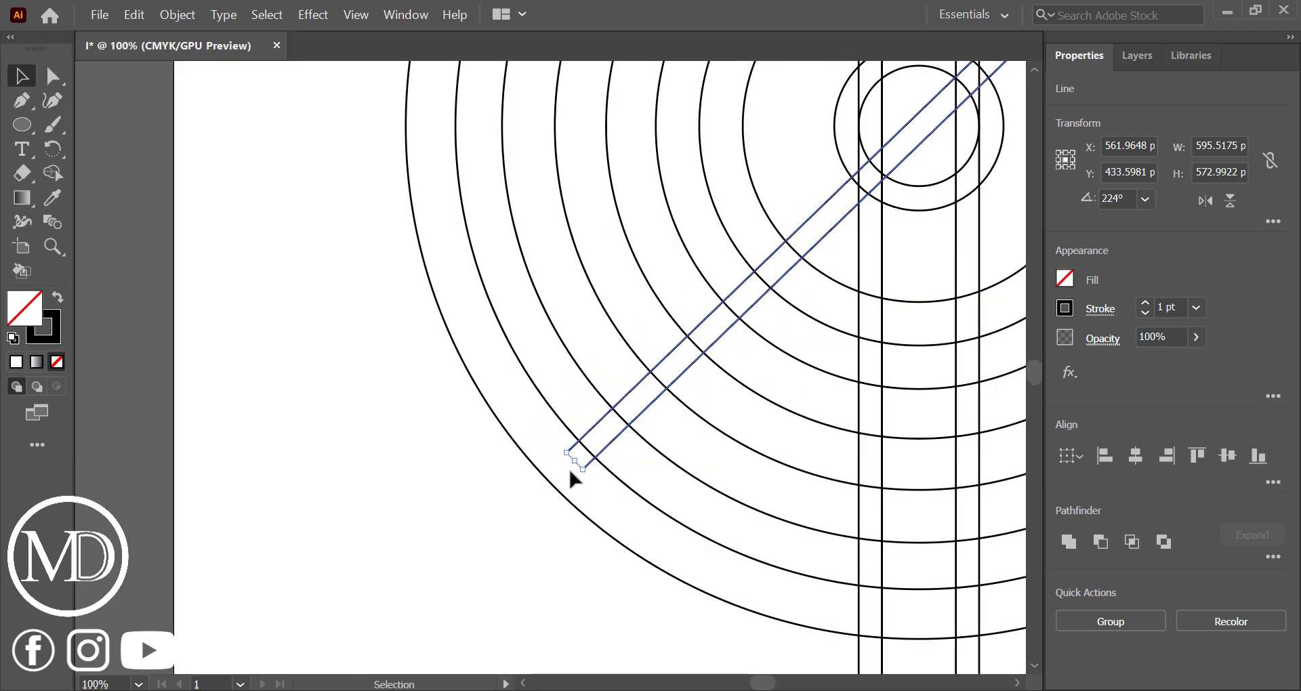
left_click_drag(579, 467, 495, 538)
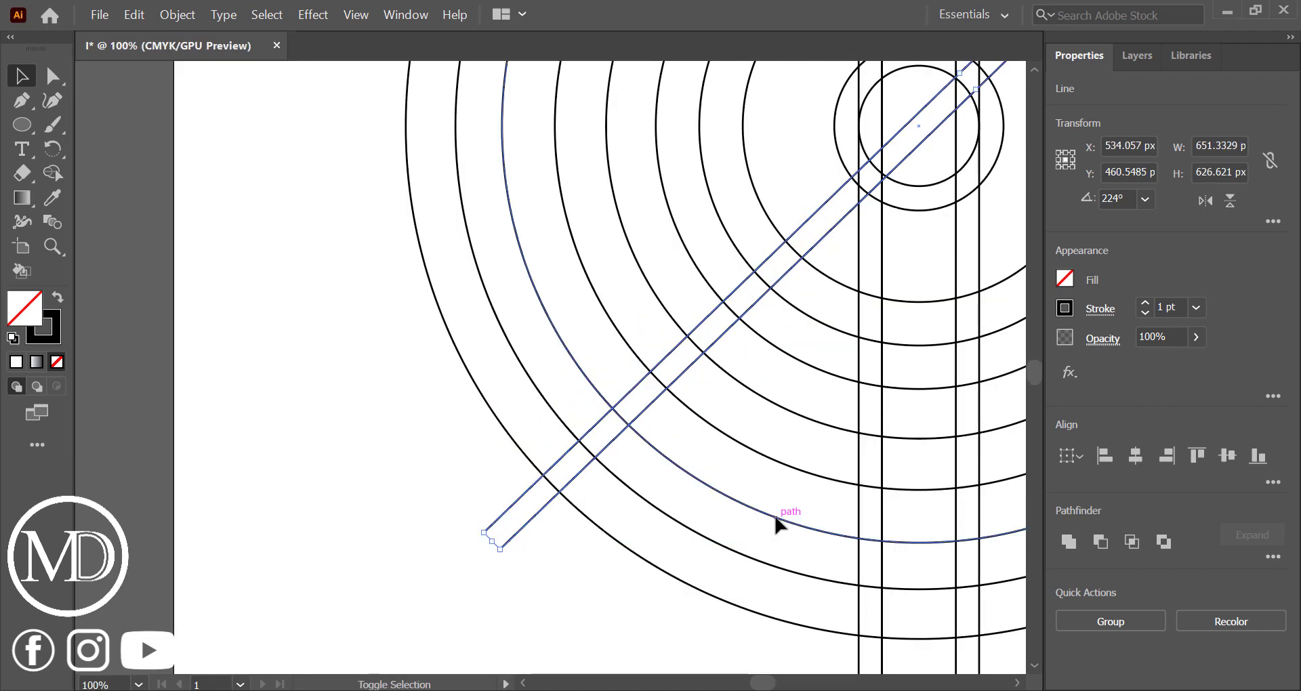
scroll(779, 523, "down", 3)
scroll(779, 522, "right", 5)
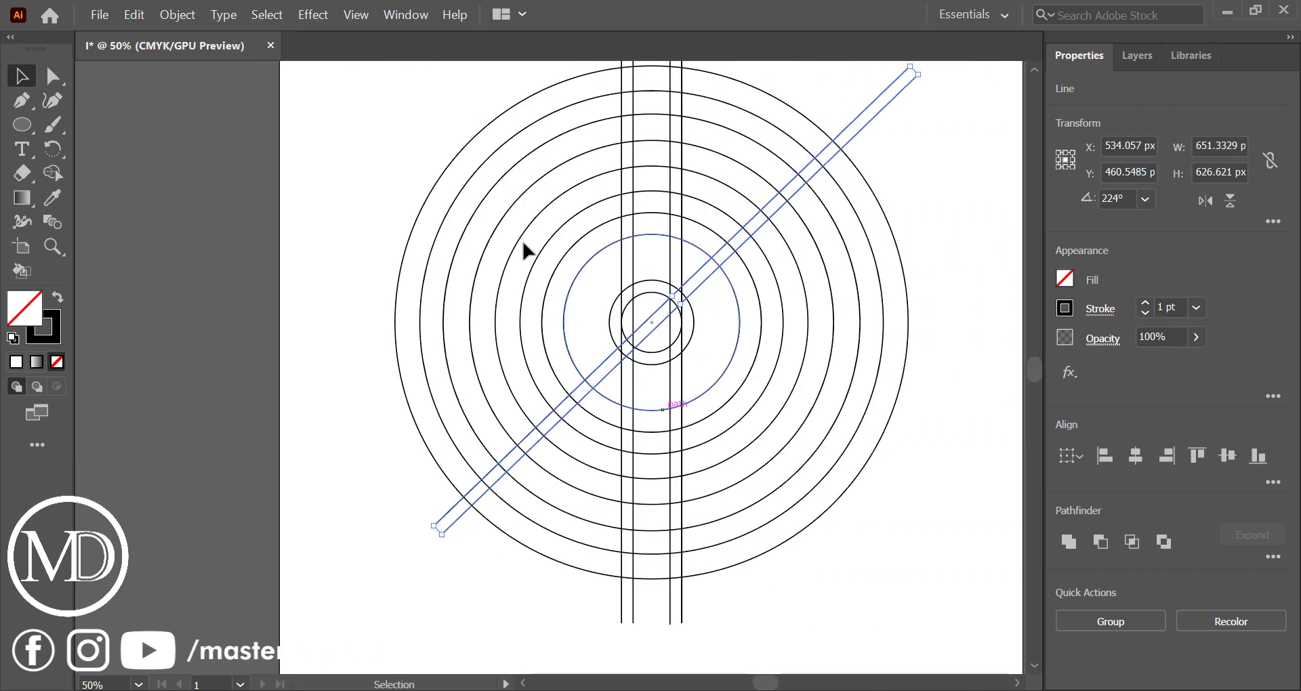
left_click(392, 157)
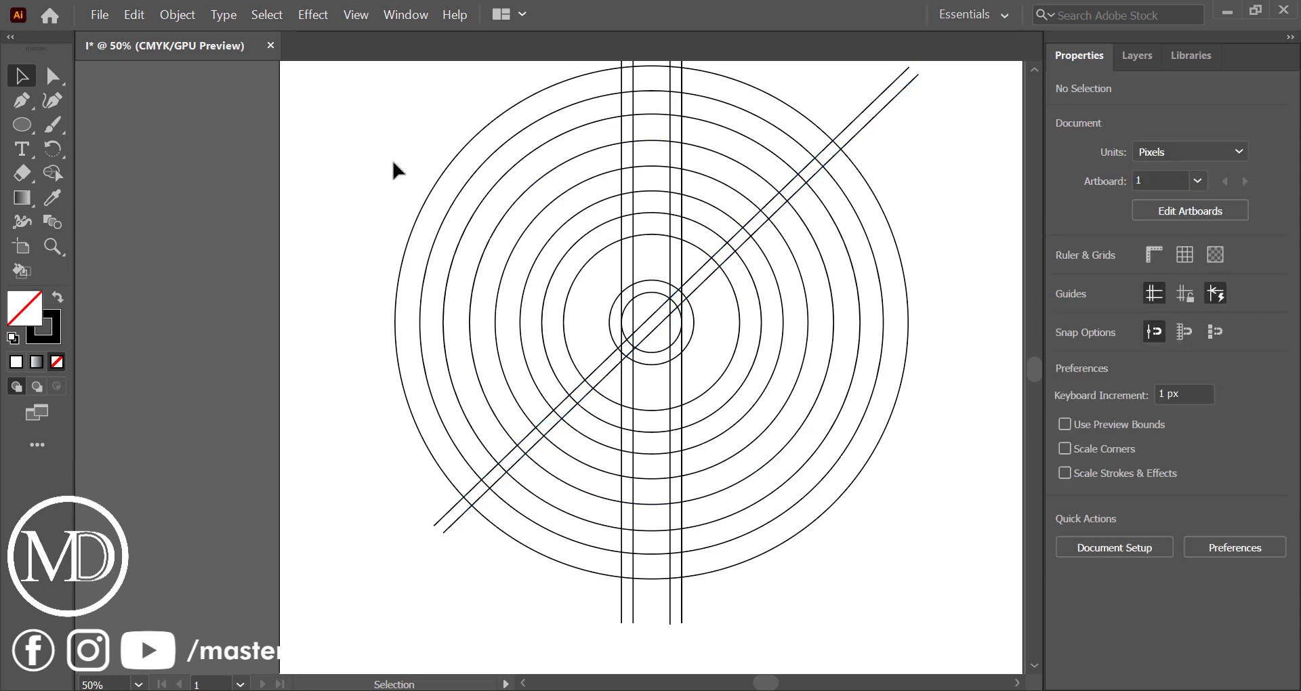
Group the four vertical lines together, and group the two diagonal lines as a separate pair
scroll(622, 145, "up", 3)
left_click_drag(620, 134, 720, 163)
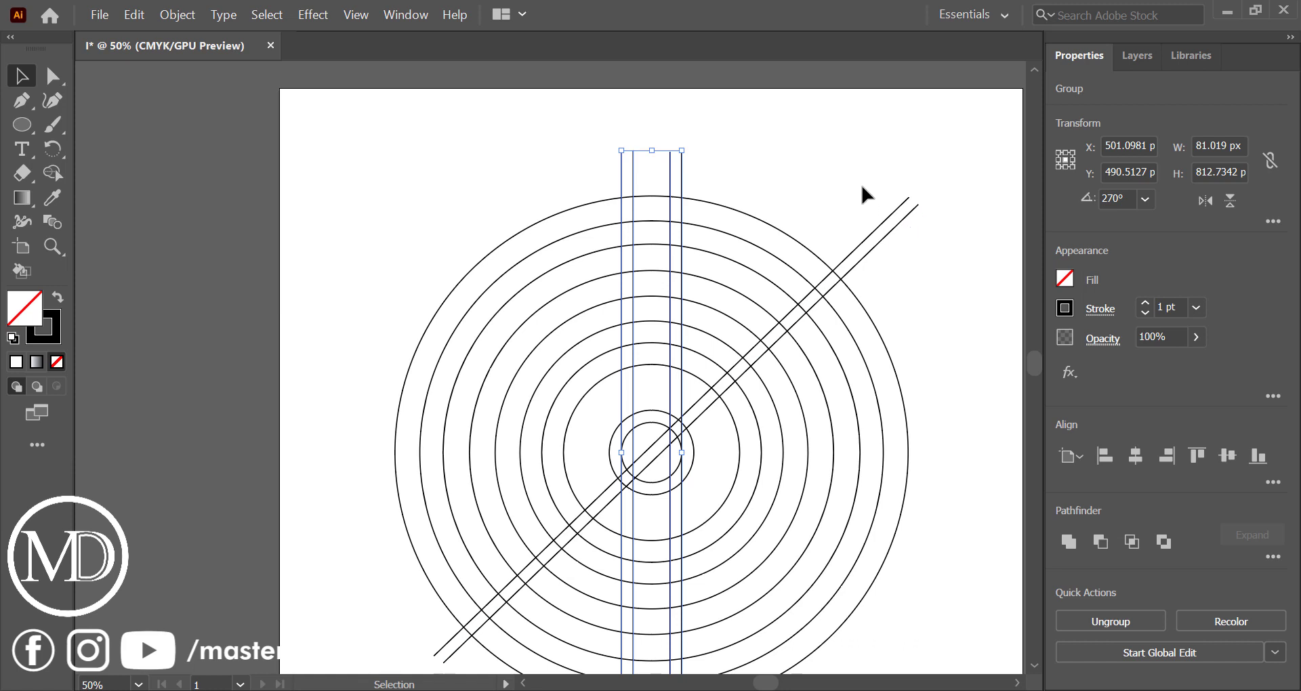
left_click_drag(860, 183, 926, 270)
key("ctrl+g")
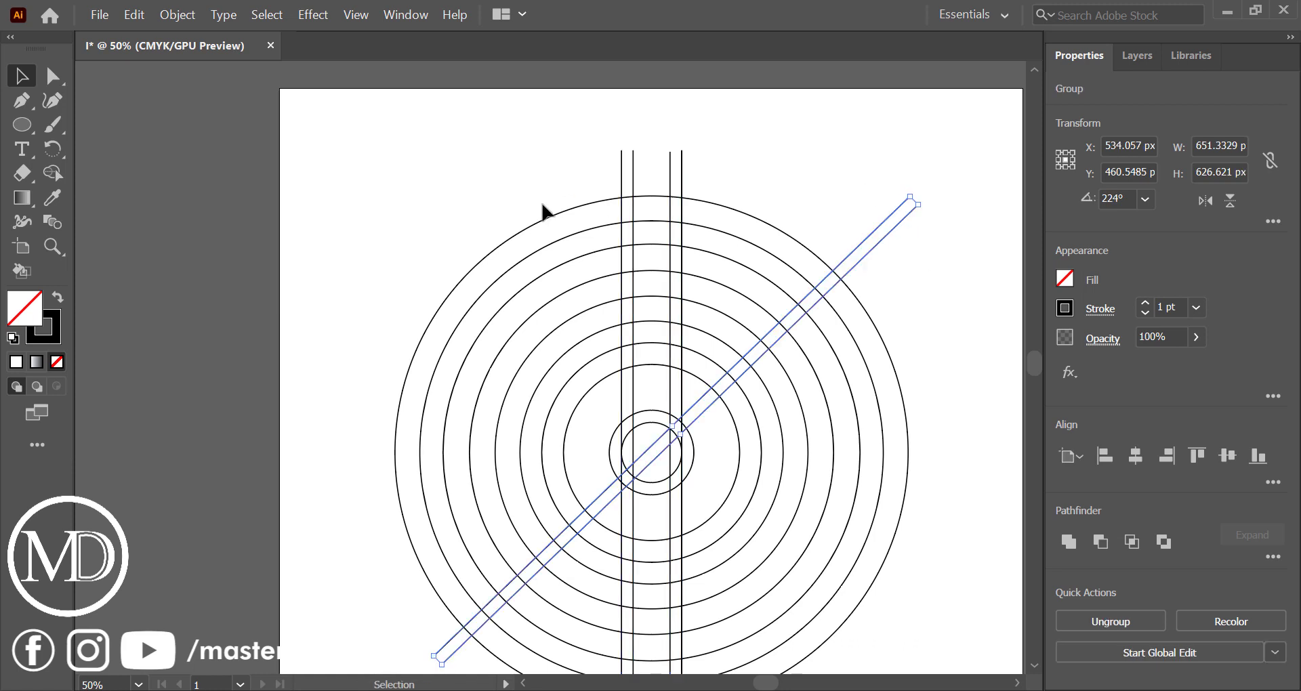
Align the concentric circles and the vertical line group on their vertical centres
left_click_drag(484, 173, 652, 441)
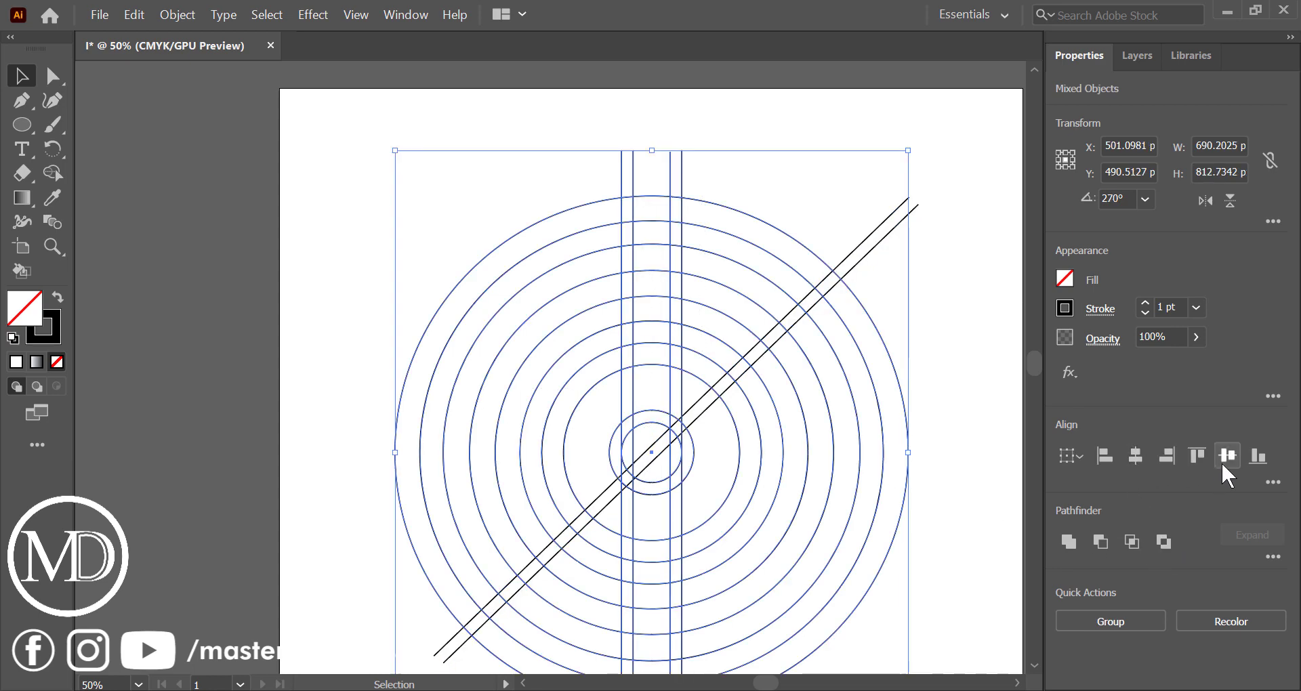
left_click(987, 430)
scroll(987, 430, "down", 3)
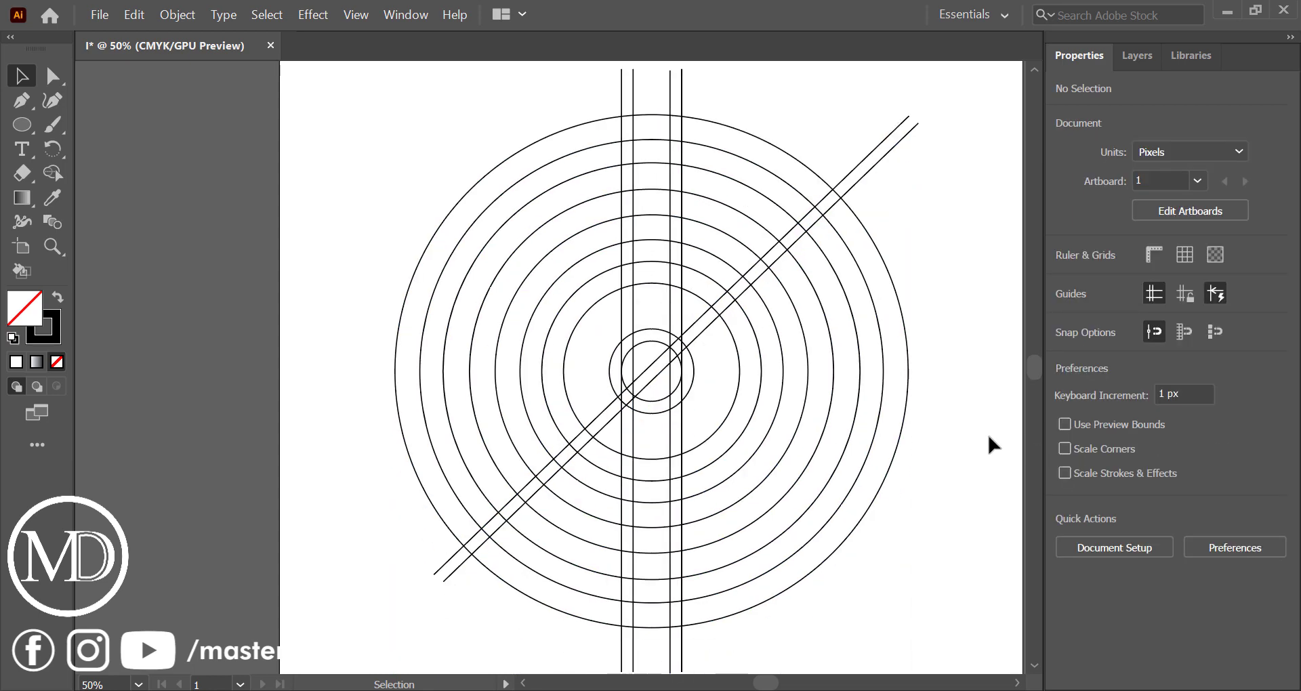
key("ctrl+minus")
key("ctrl+minus")
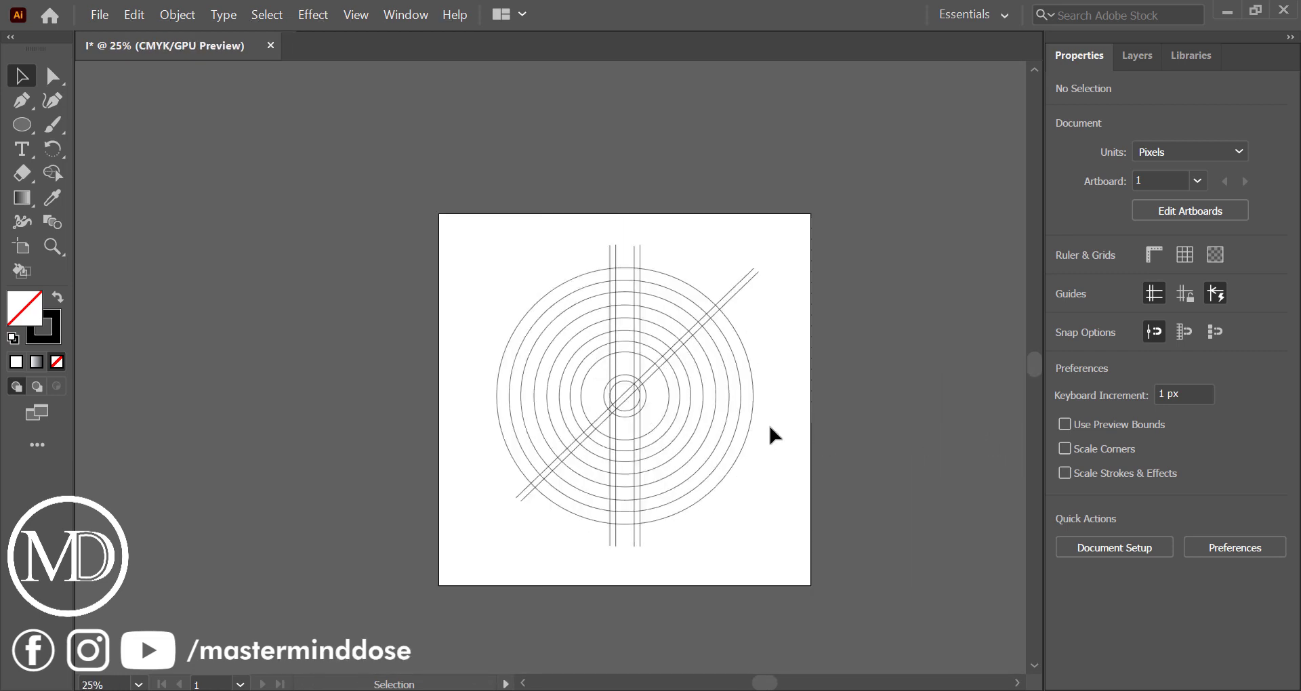
Select all the artwork and use Shape Builder with black fill and no stroke to merge the lower central strip into a solid bar
scroll(770, 434, "up", 2)
left_click_drag(192, 106, 790, 545)
left_click(54, 172)
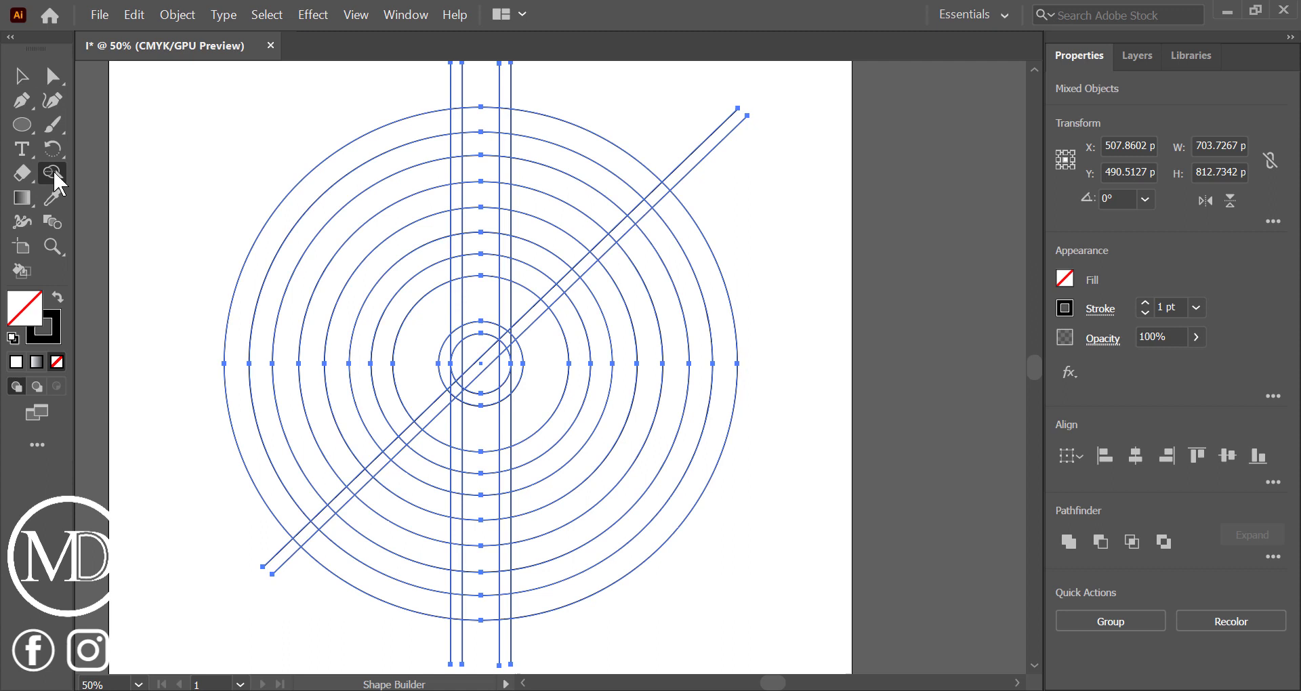
left_click(58, 300)
left_click_drag(487, 437, 484, 615)
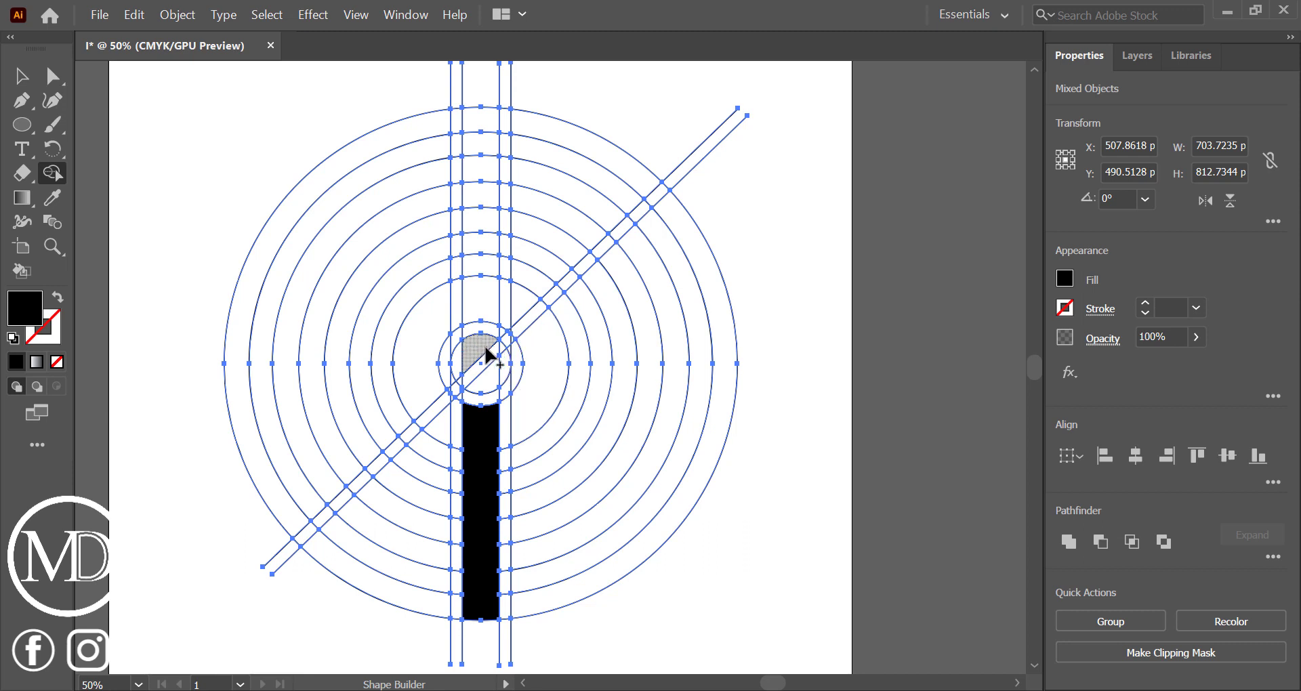
Build a black centre dot with the Shape Builder, plus an upper-right diagonal arm leading into the right arc of the innermost wide ring
left_click_drag(480, 353, 461, 360)
mouse_move(460, 371)
left_mouse_down()
mouse_move(500, 378)
mouse_move(498, 351)
mouse_move(567, 285)
left_mouse_up()
scroll(498, 351, "up", 1)
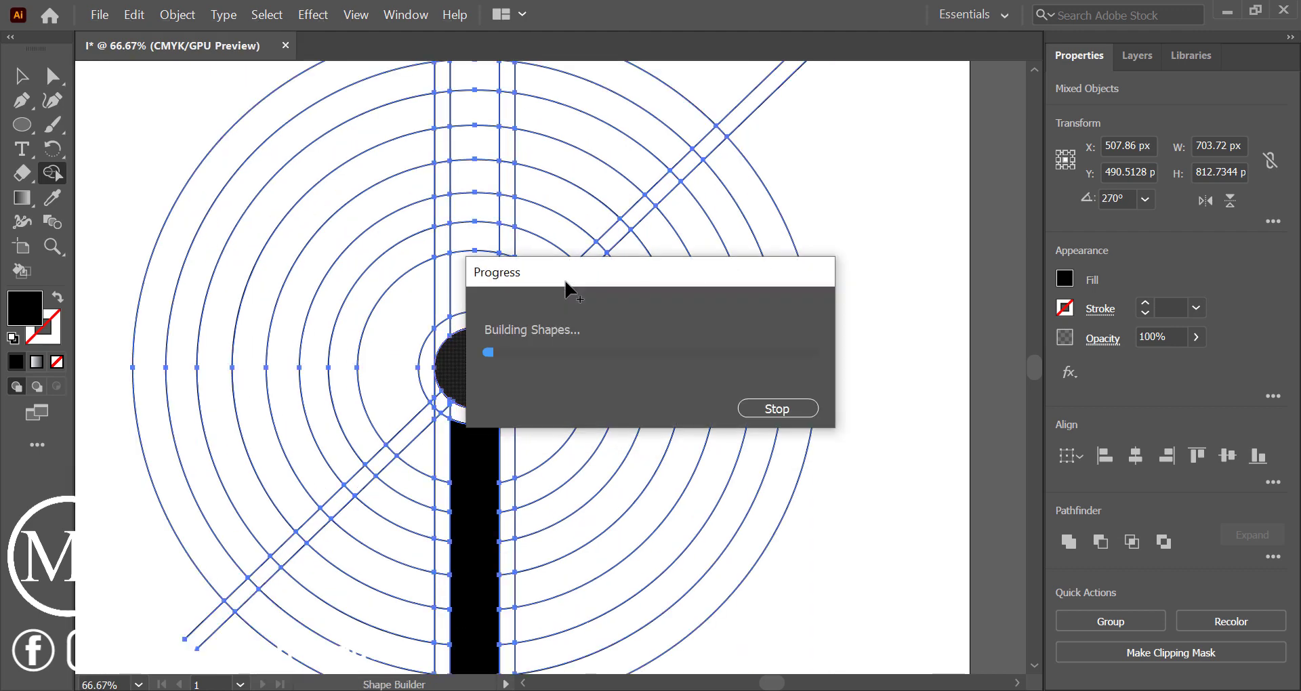
left_click(593, 337)
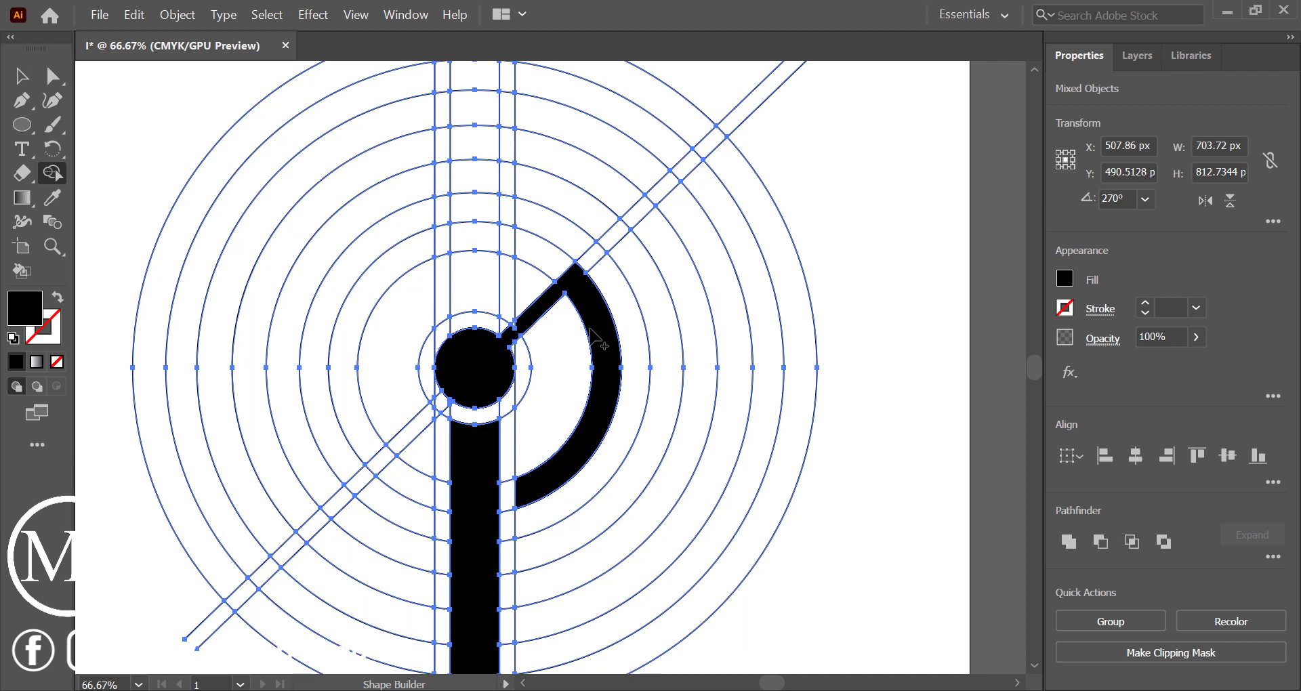
Fill the lower-left segment, left arc and top cells of the innermost wide ring with black, ending at the rightmost vertical line
left_click(401, 483)
left_click(354, 412)
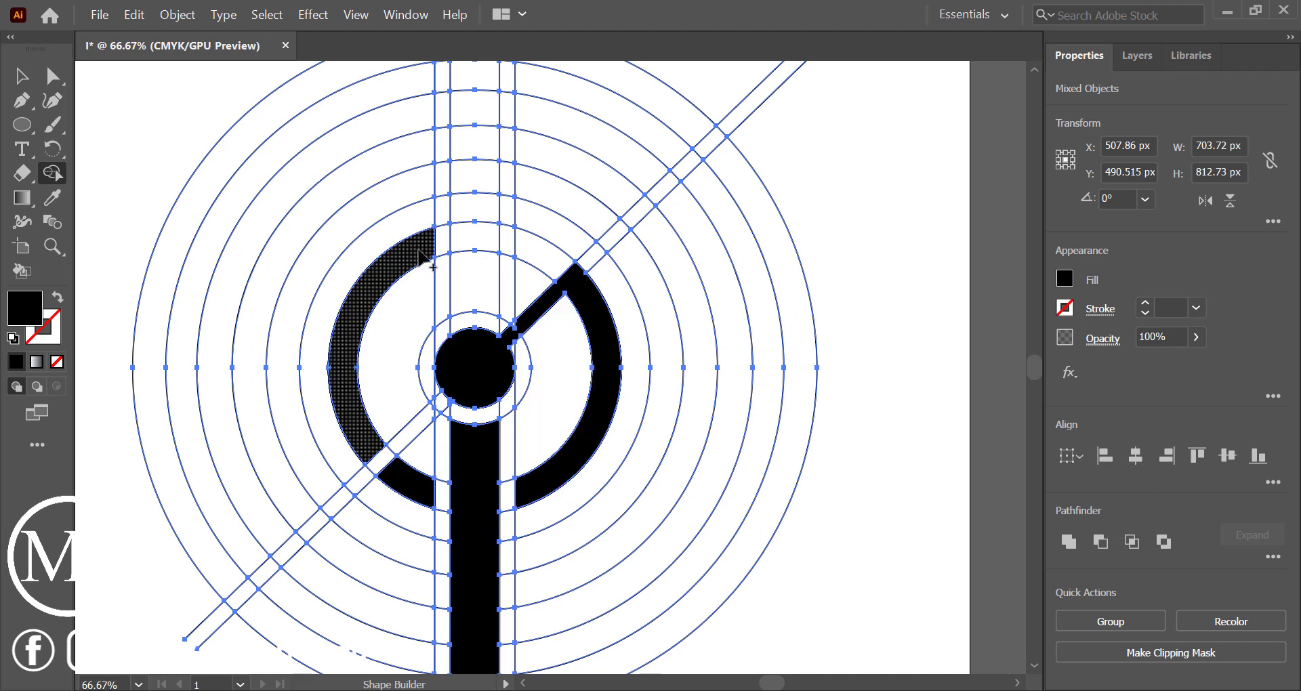
left_click_drag(420, 256, 507, 243)
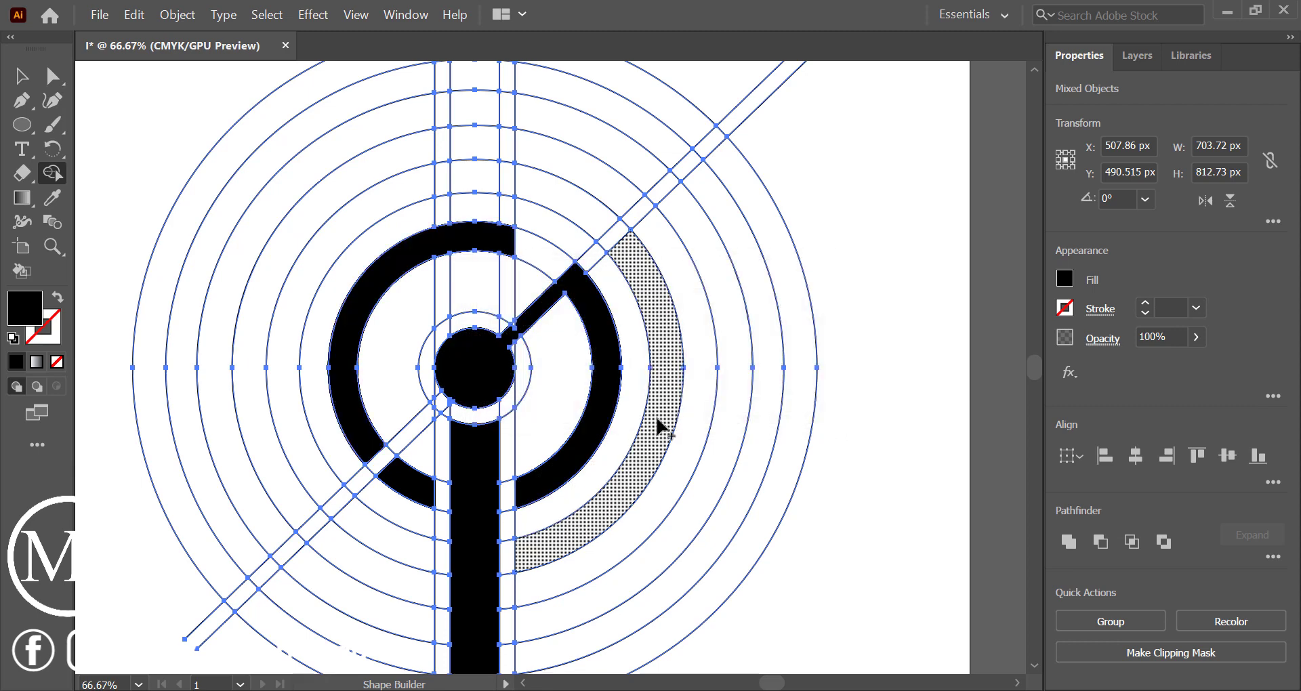
Fill the arcs of the second alternate ring and its central top cell with black, leaving the narrow gaps between vertical lines open
left_click(652, 298)
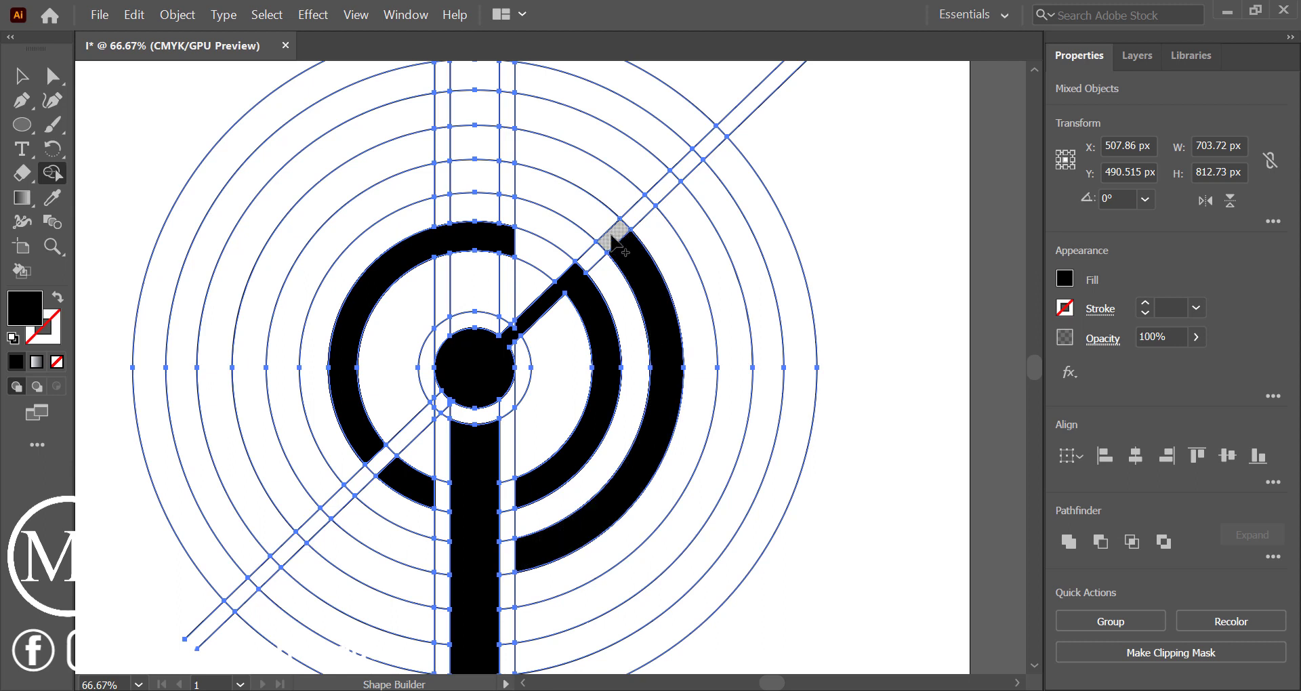
left_click(541, 193)
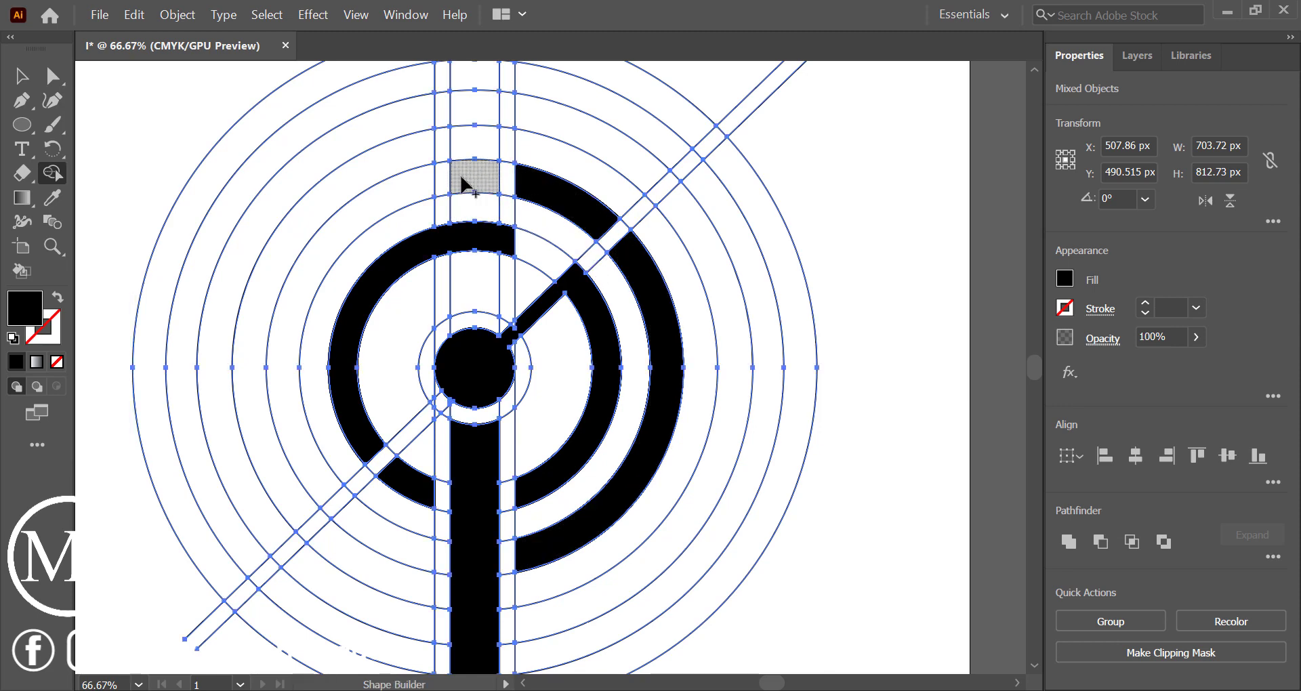
left_click_drag(460, 176, 441, 178)
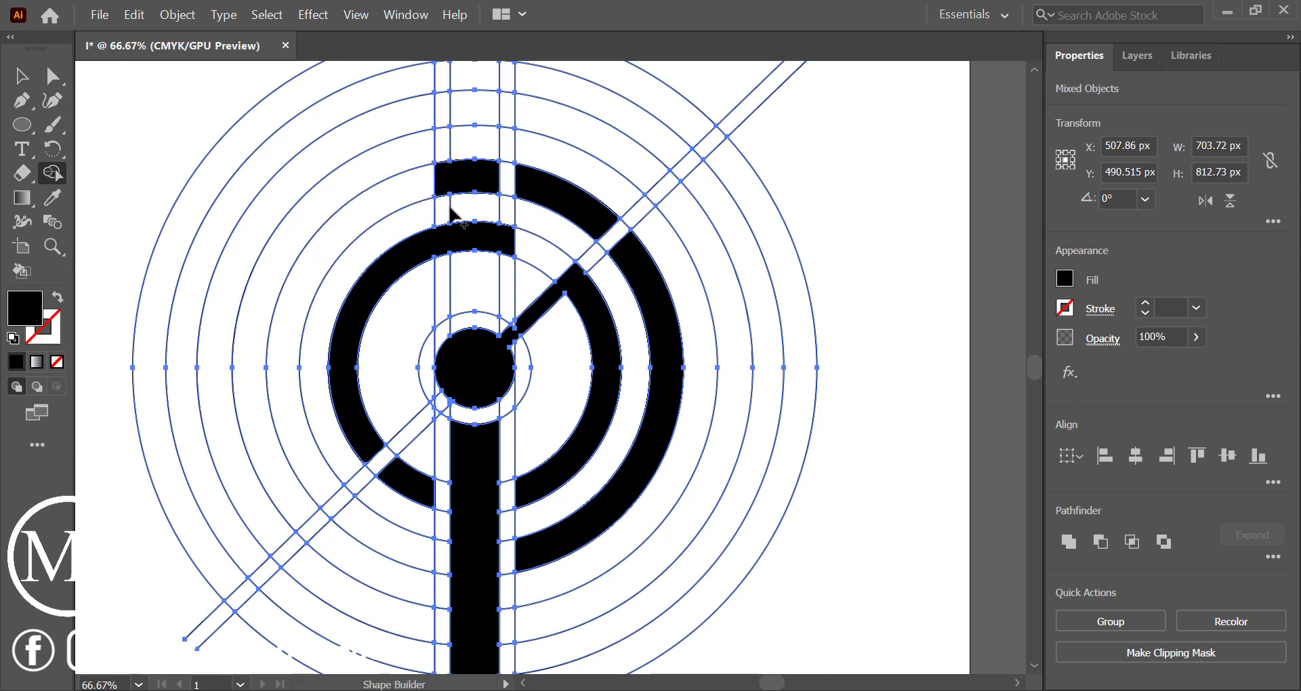
key("ctrl+z")
left_click(473, 174)
left_click(410, 192)
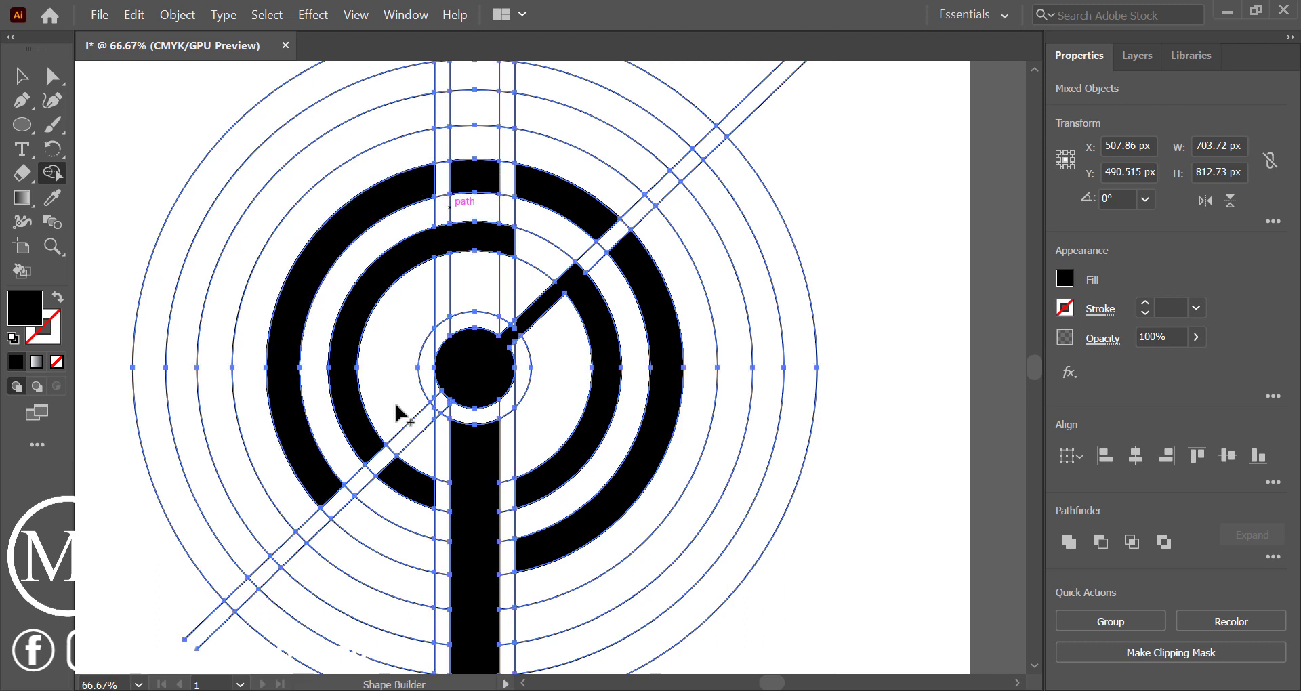
left_click(380, 529)
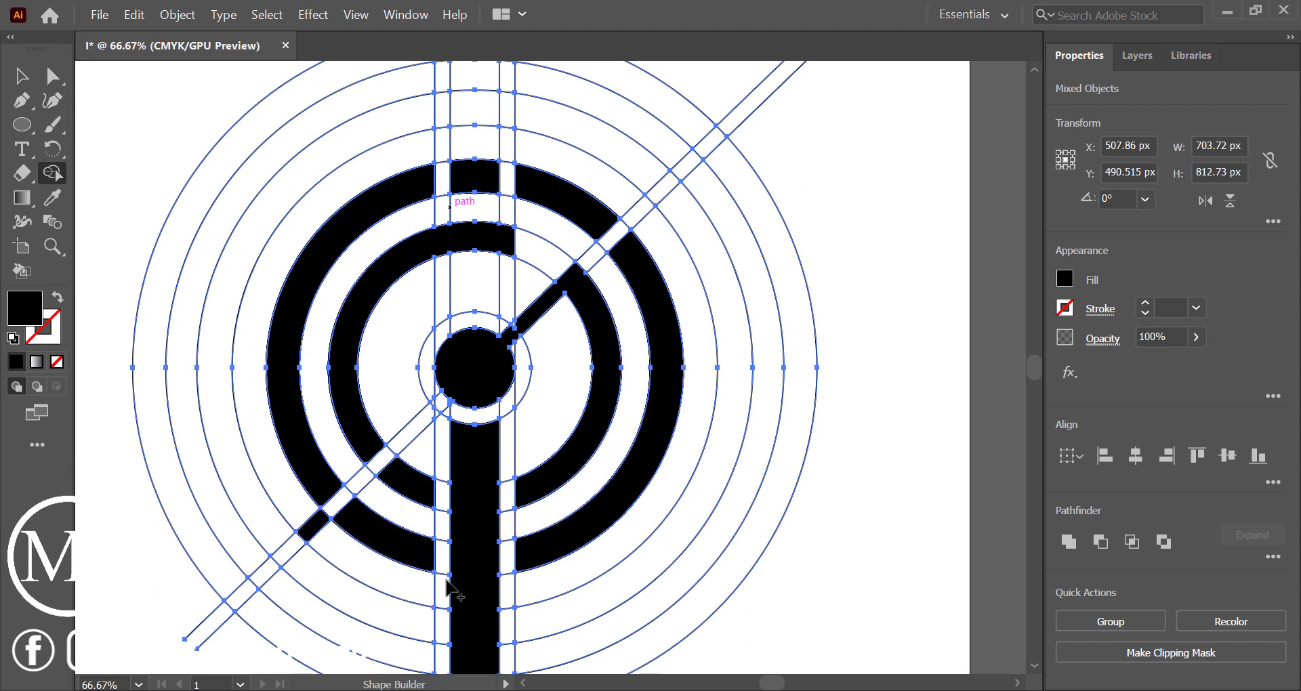
left_click(426, 597)
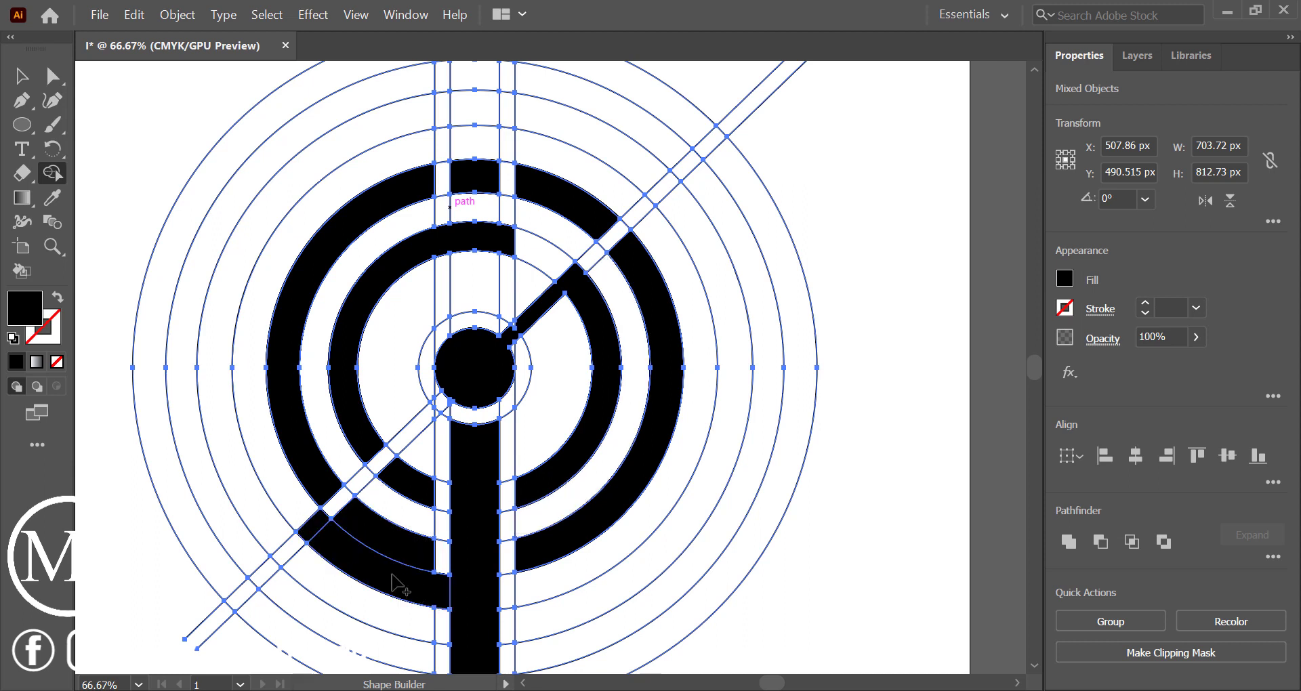
left_click(564, 581)
key("ctrl+z")
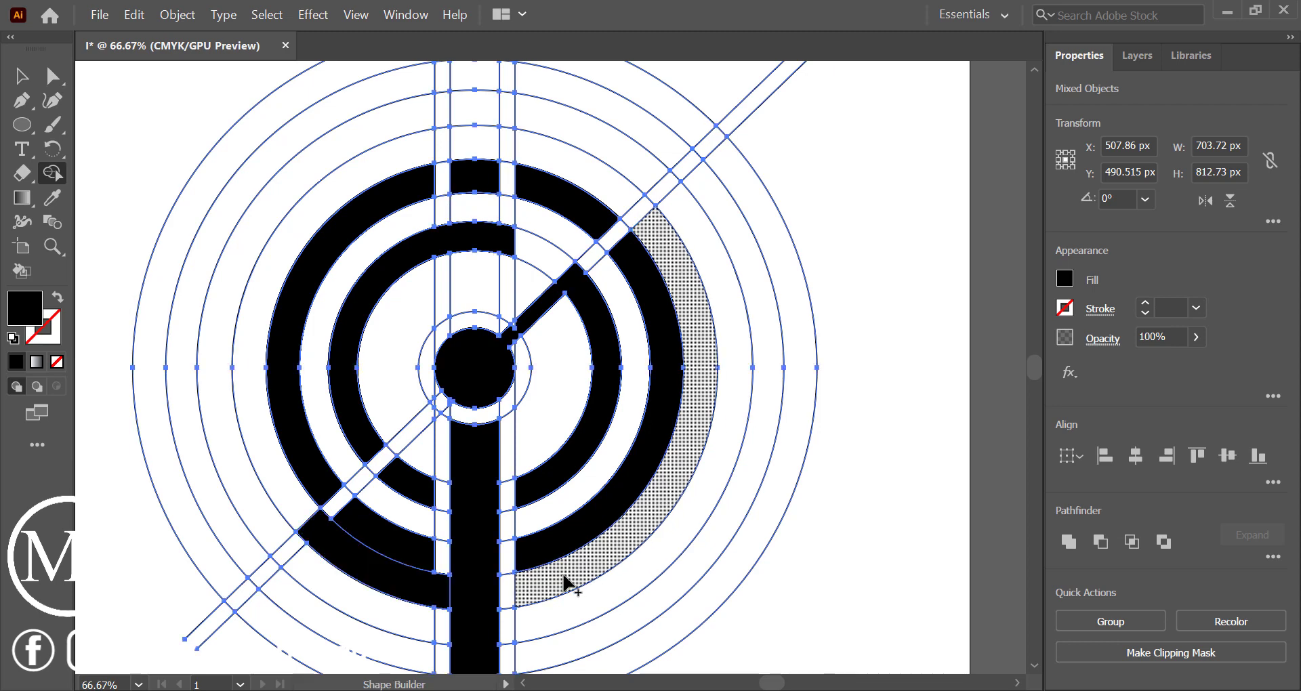
key("ctrl+z")
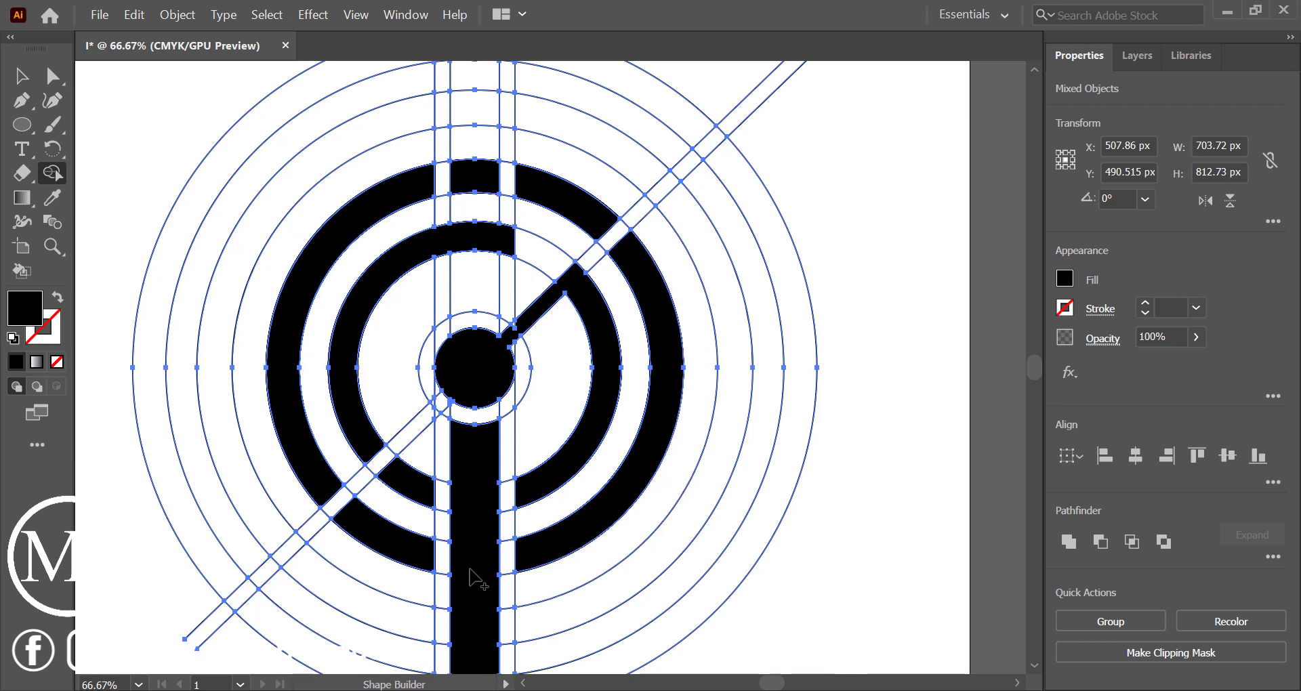
Fill the third alternate ring's arcs and central top cell with black, and join its lower-right arc to the vertical bar
left_click(244, 509)
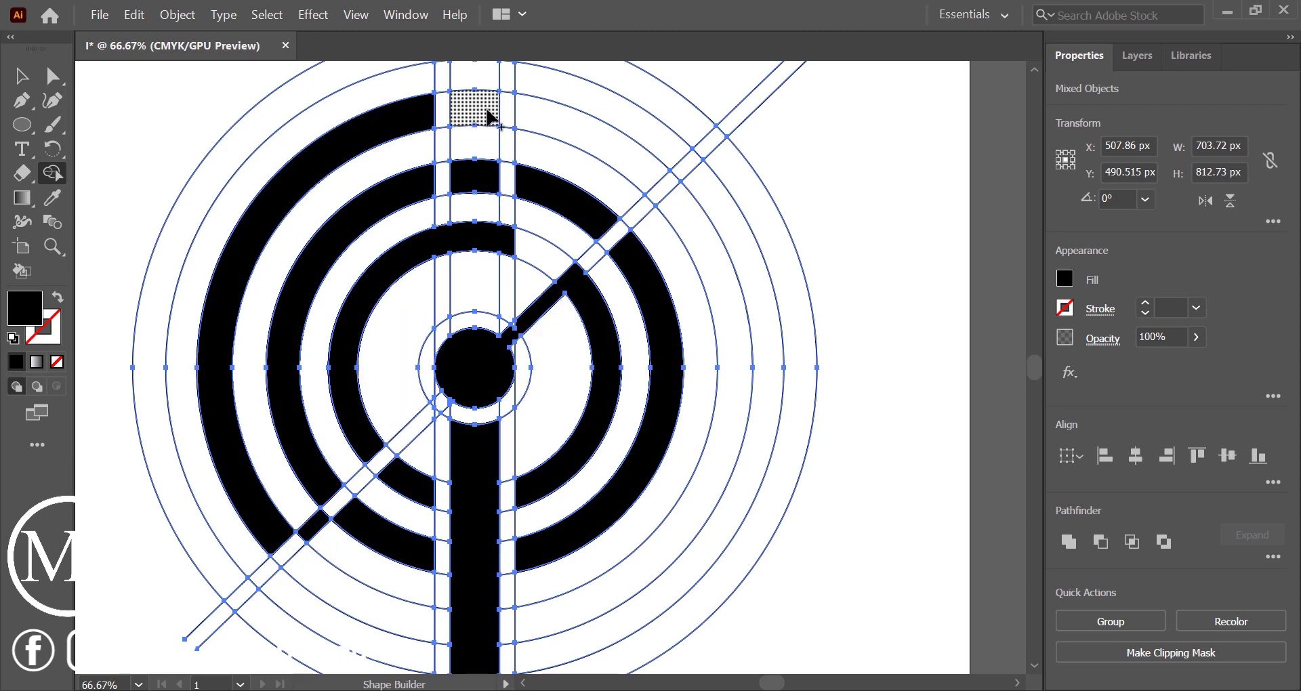
left_click(509, 121)
left_click(595, 136)
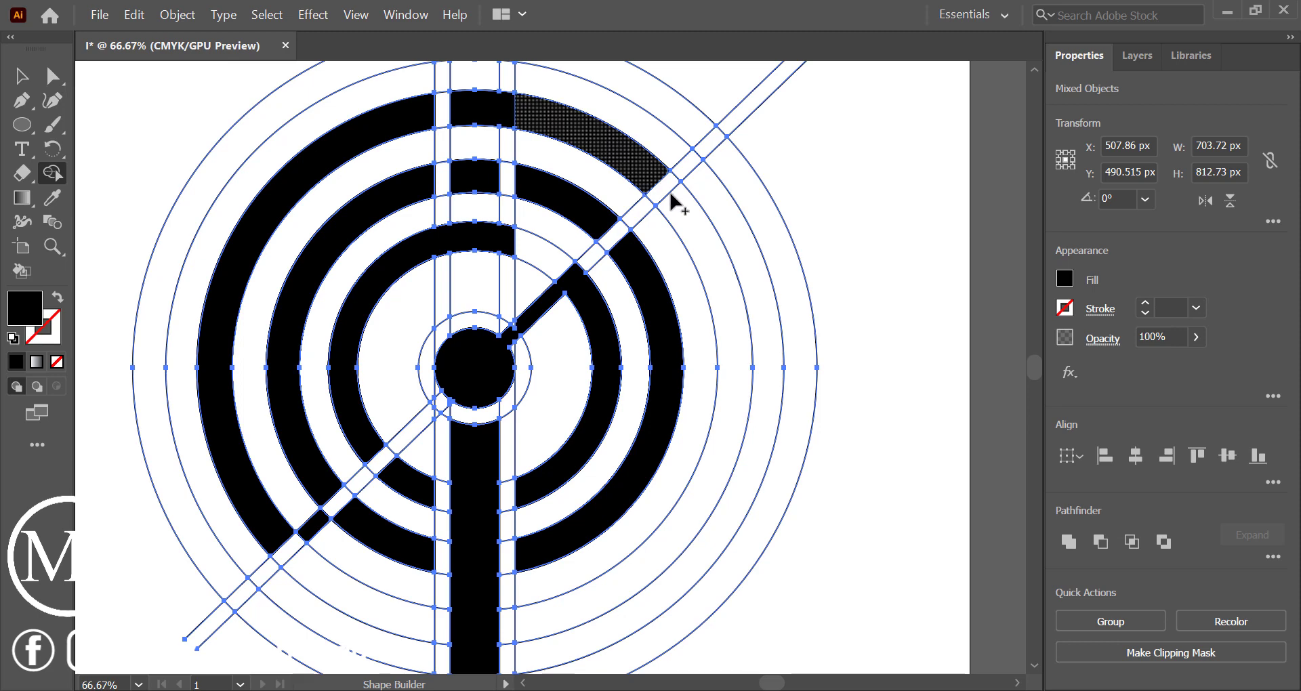
left_click(688, 226)
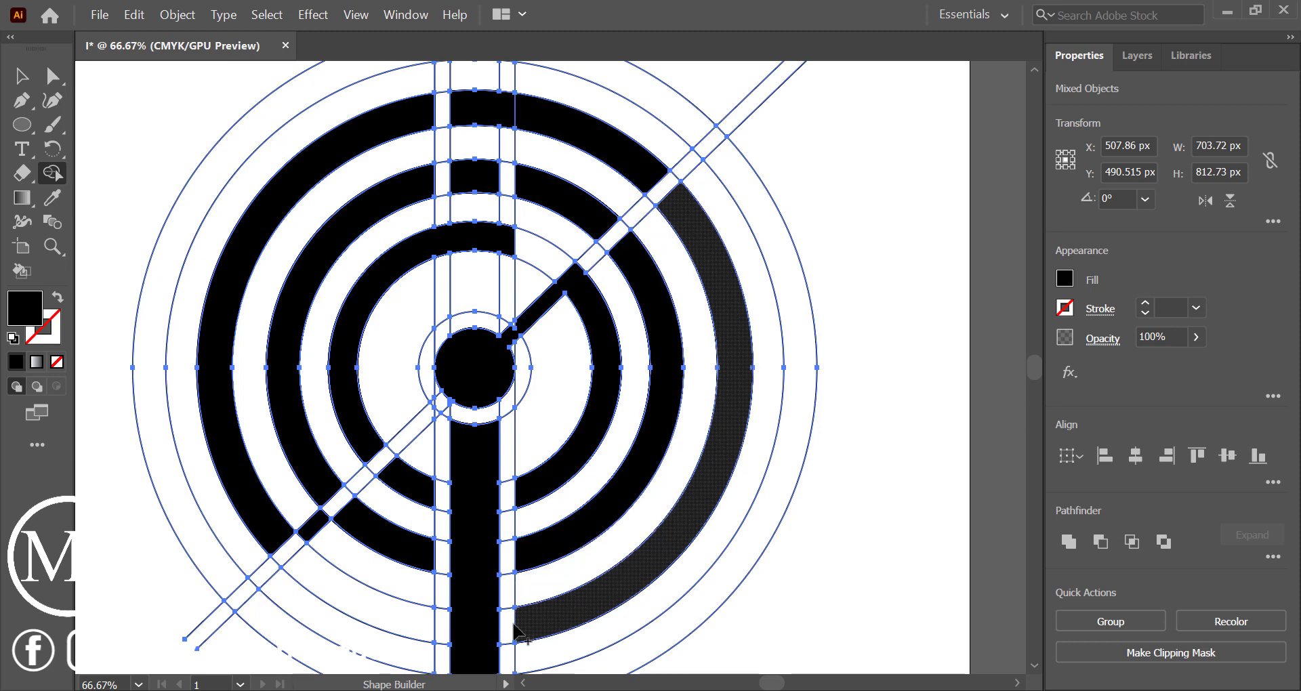
mouse_move(507, 627)
left_mouse_down()
mouse_move(522, 626)
mouse_move(498, 631)
left_mouse_up()
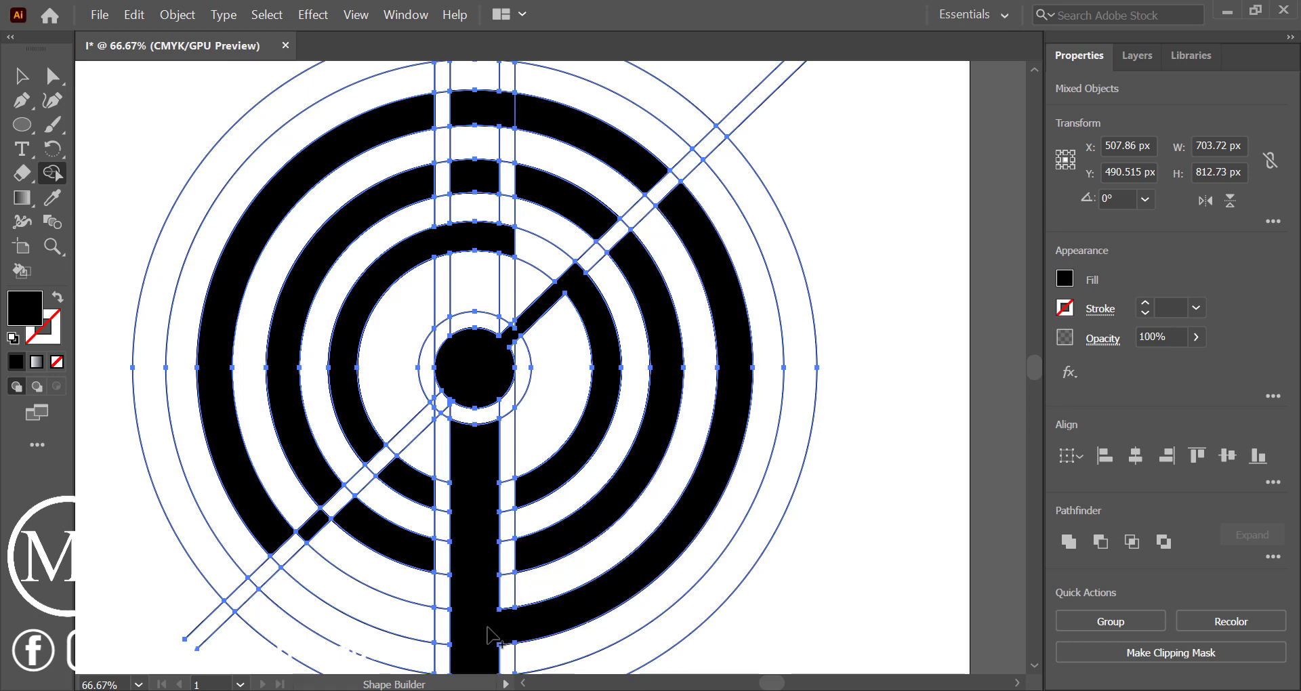
left_click(324, 589)
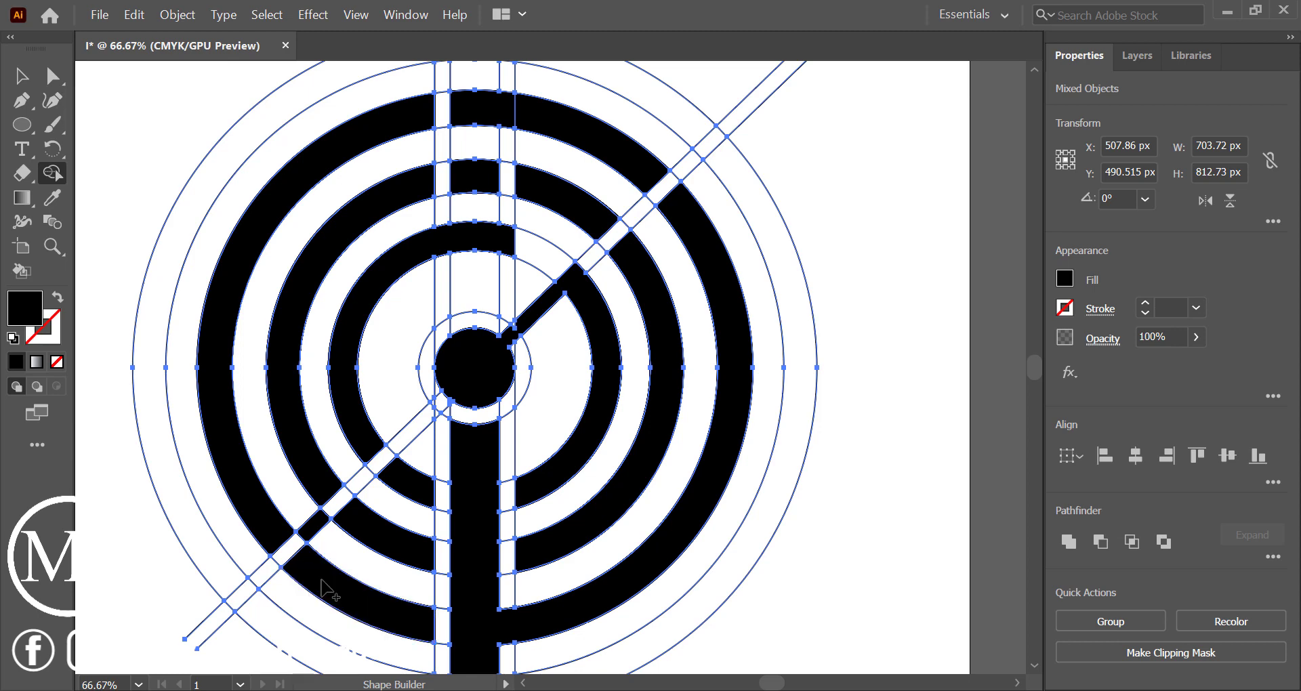
Fill the outermost ring's left arc, central top cell and upper-right arc with black, merging the top cell into the left arc
left_click(215, 558)
scroll(640, 125, "up", 4)
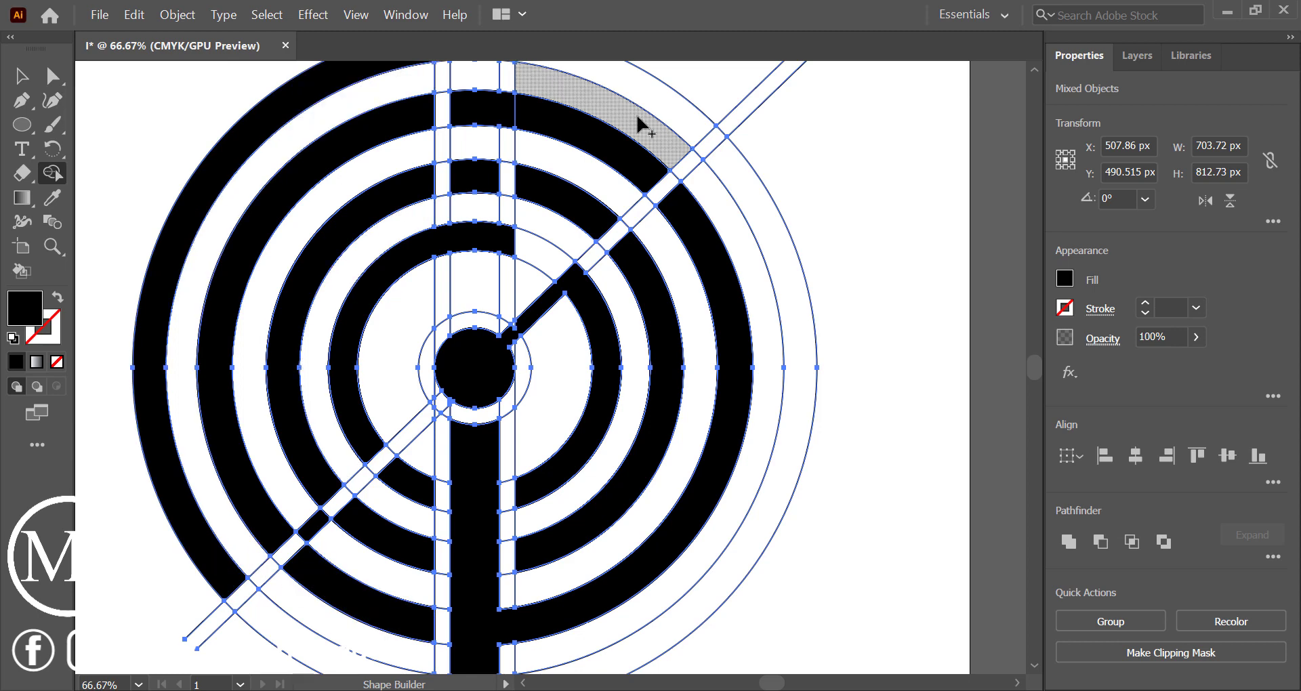
left_click_drag(464, 160, 509, 165)
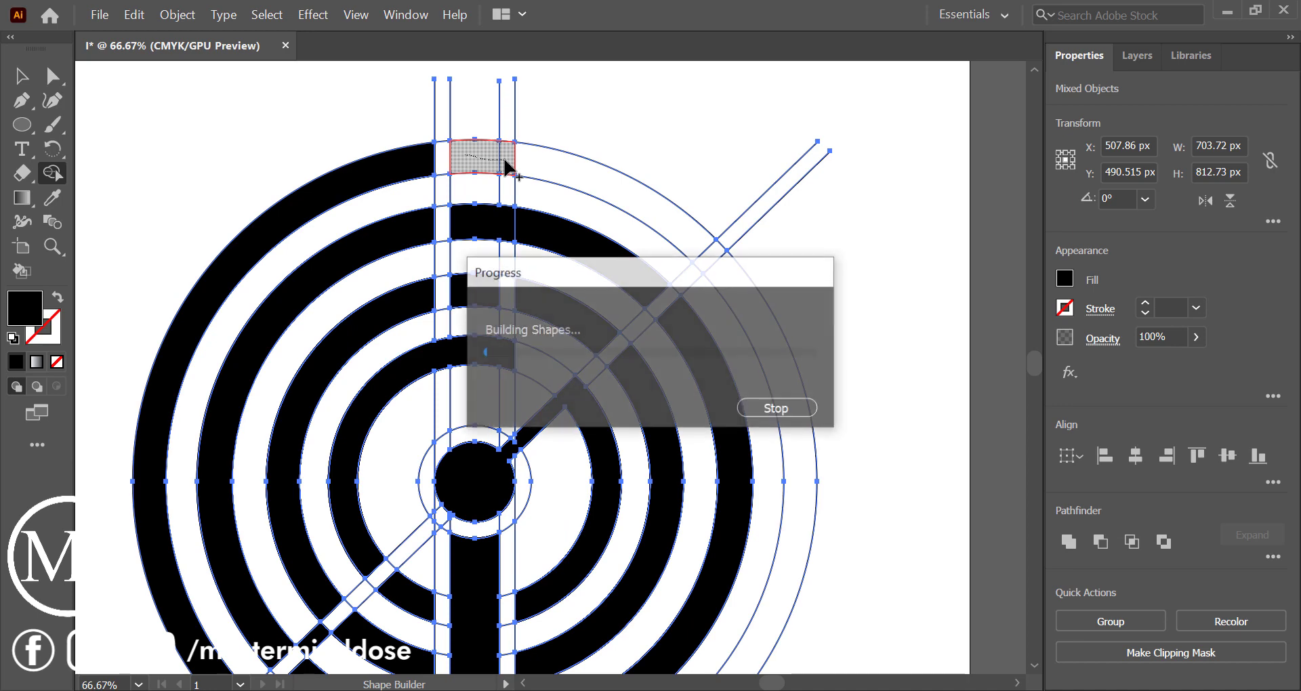
left_click(444, 171)
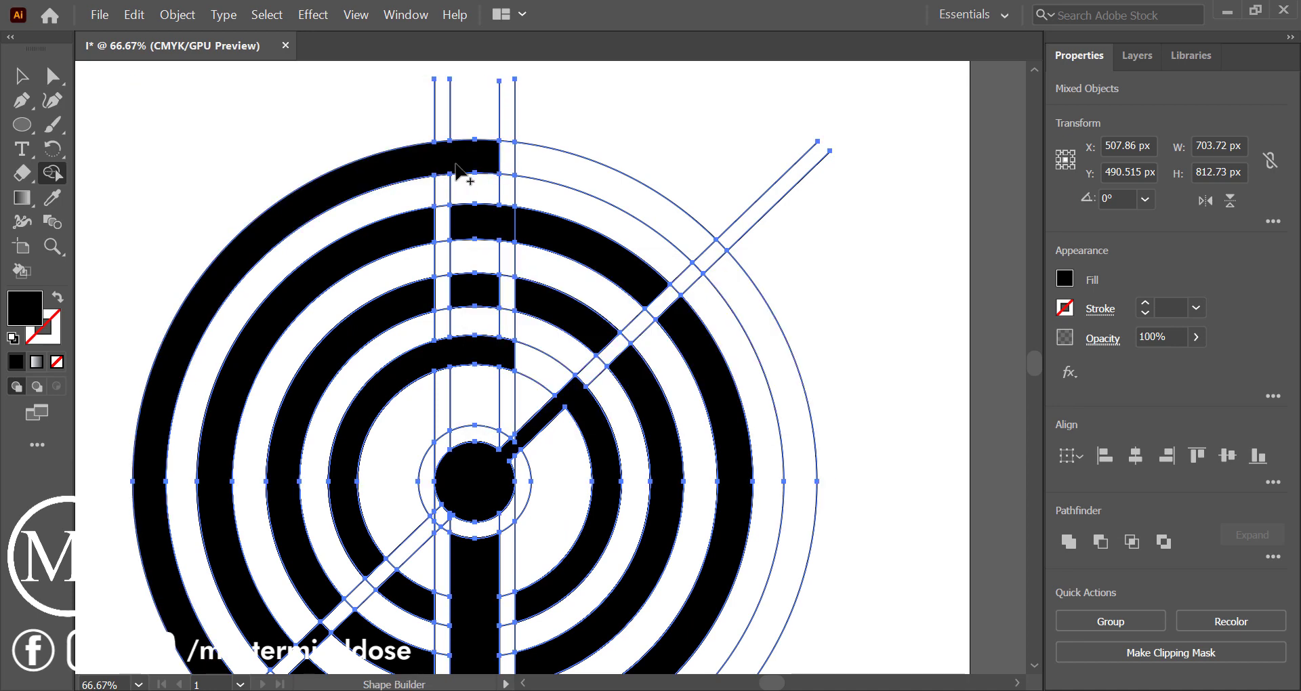
left_click(603, 196)
Fill the outermost ring's right and lower-left arcs with black, joining both to the base of the vertical bar
scroll(770, 434, "down", 3)
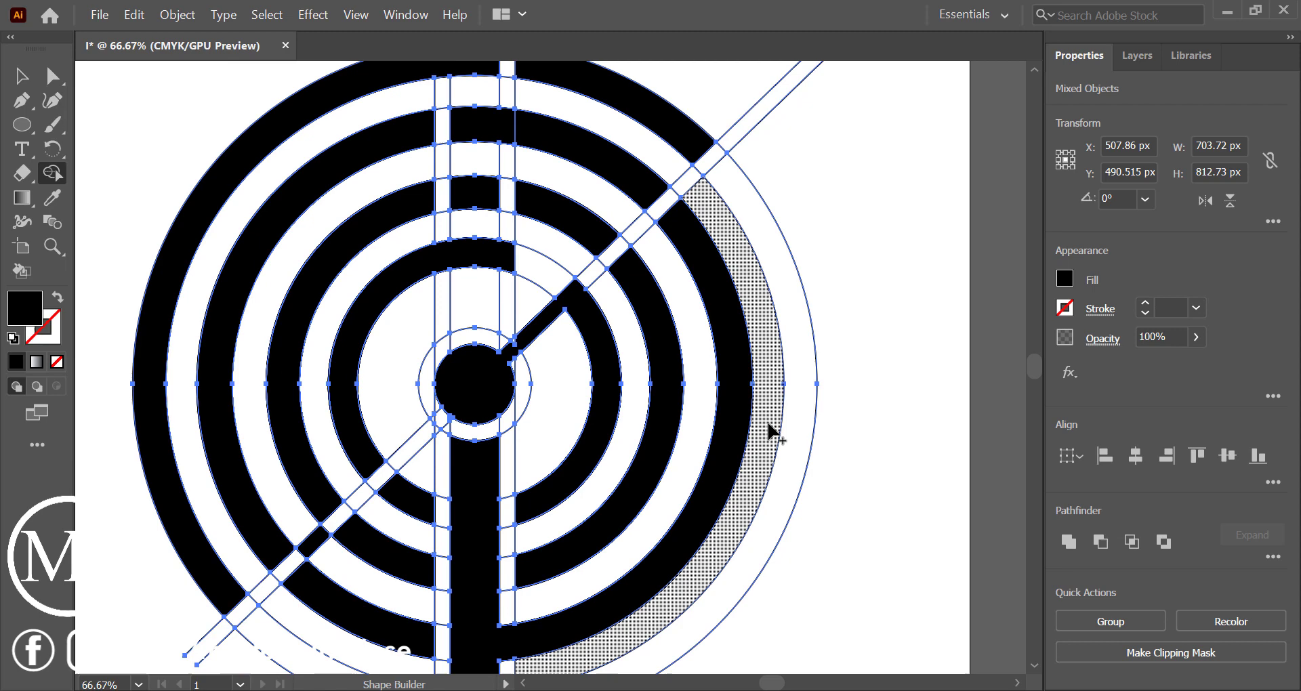
left_click(799, 407)
scroll(799, 407, "down", 3)
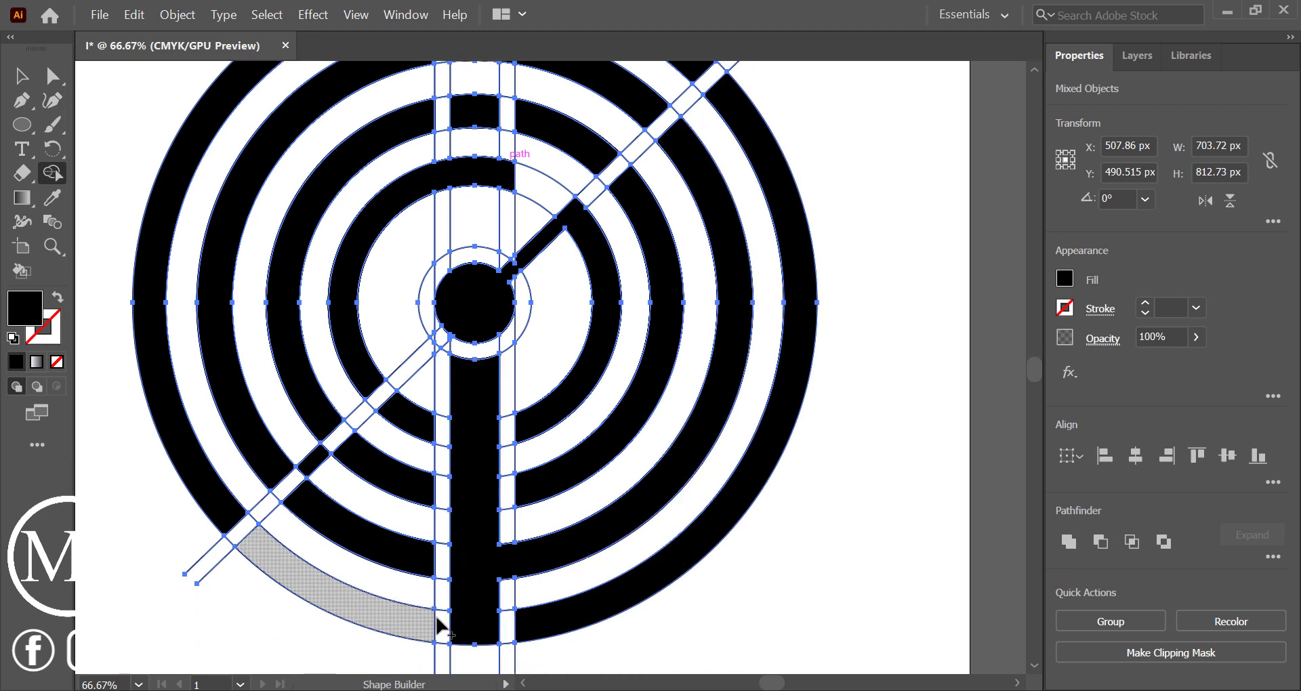
left_click(396, 623)
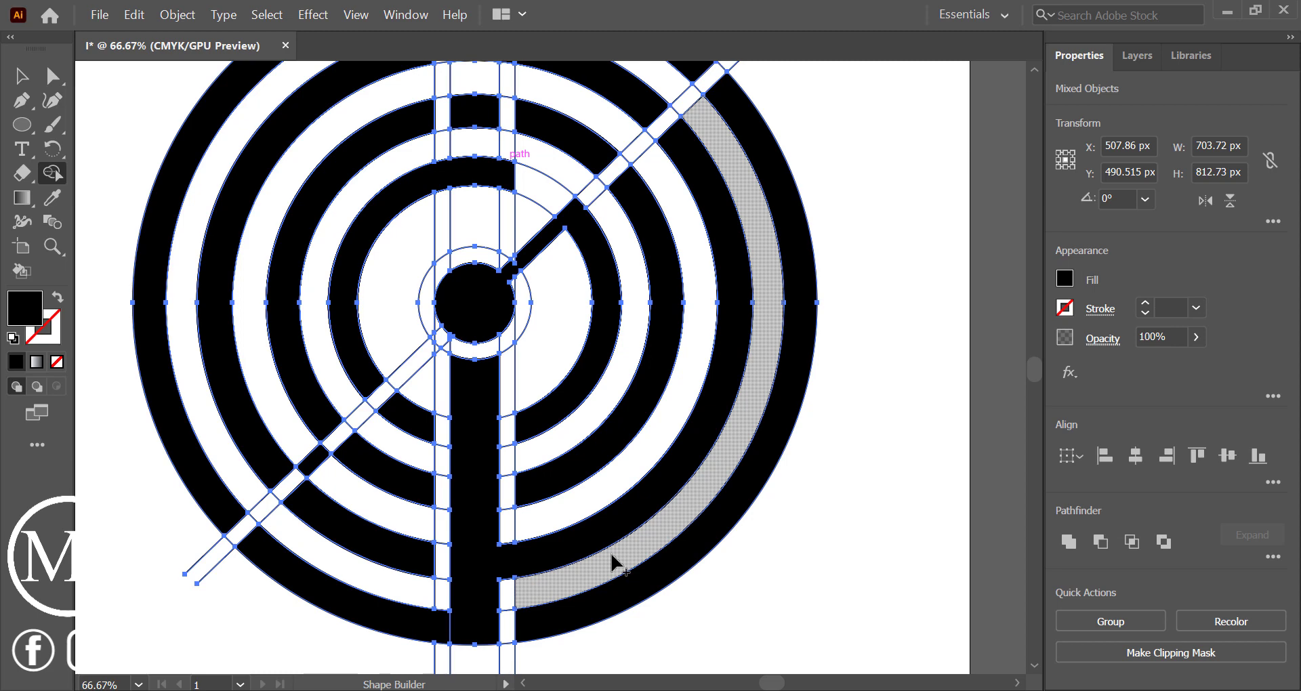
scroll(613, 563, "down", 1)
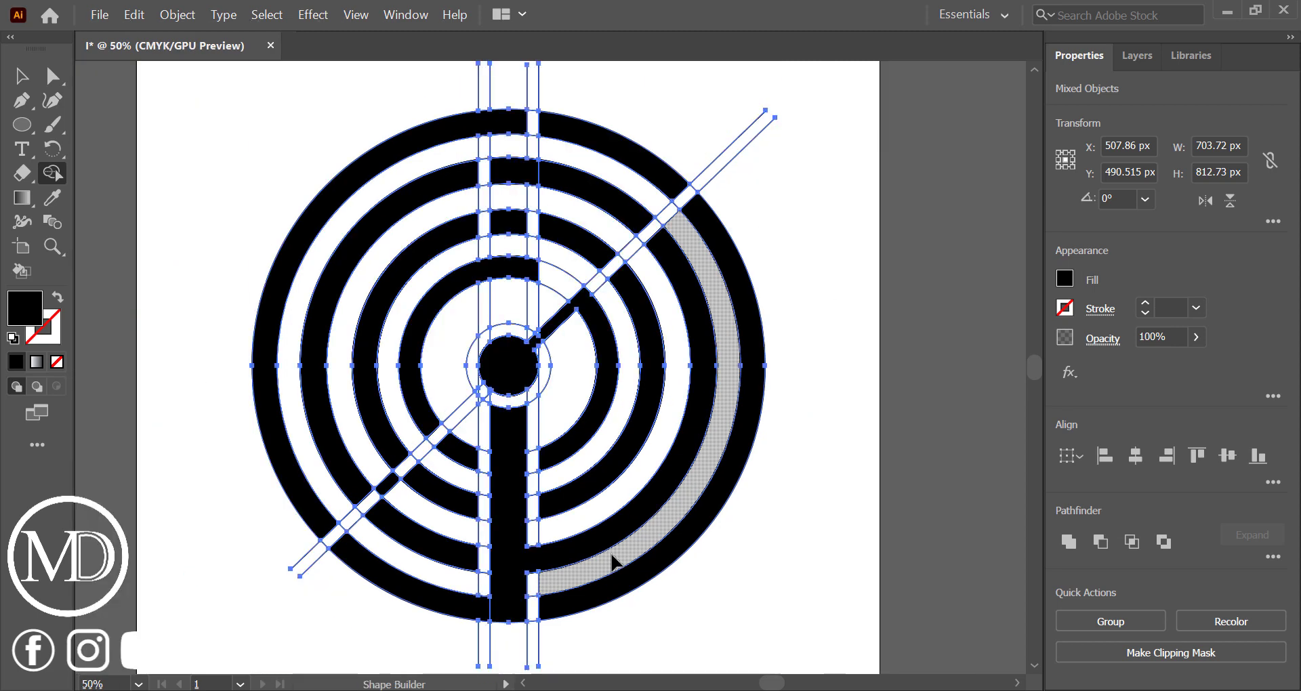
Fill alternate cells along the diagonal strip with black on both sides of the centre, and undo the extra innermost lower-left fill
left_click(281, 312)
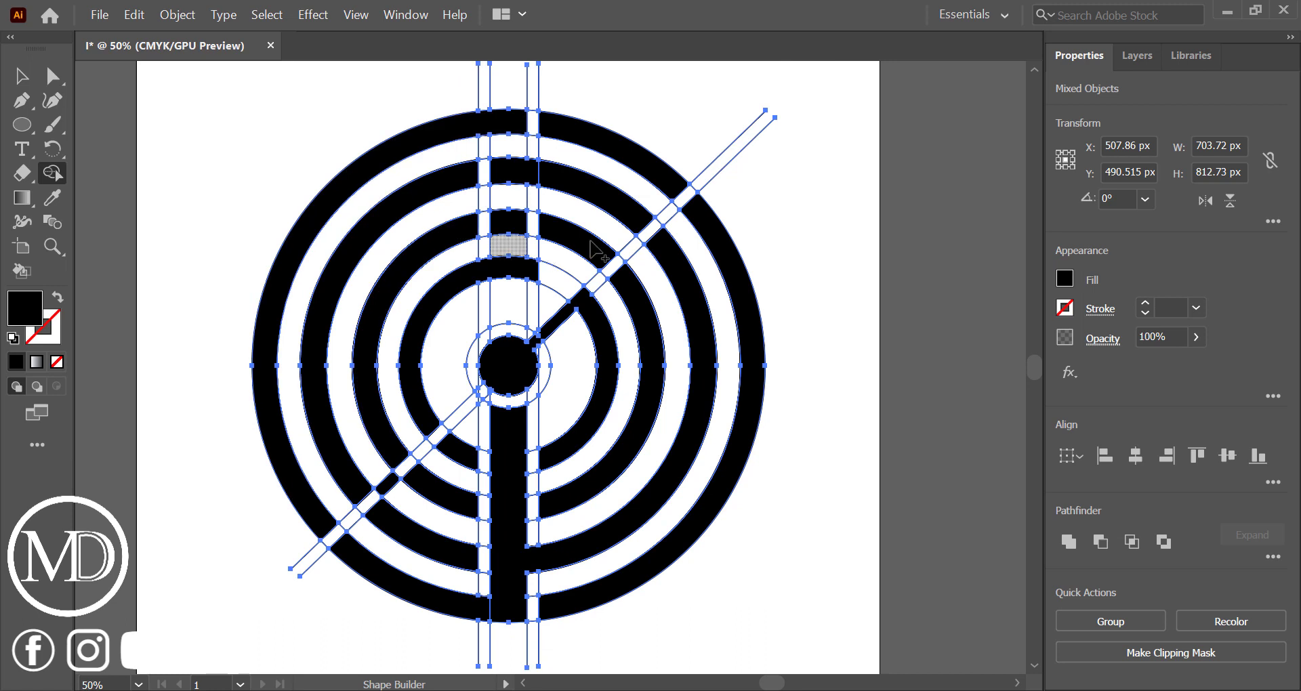
left_click(663, 218)
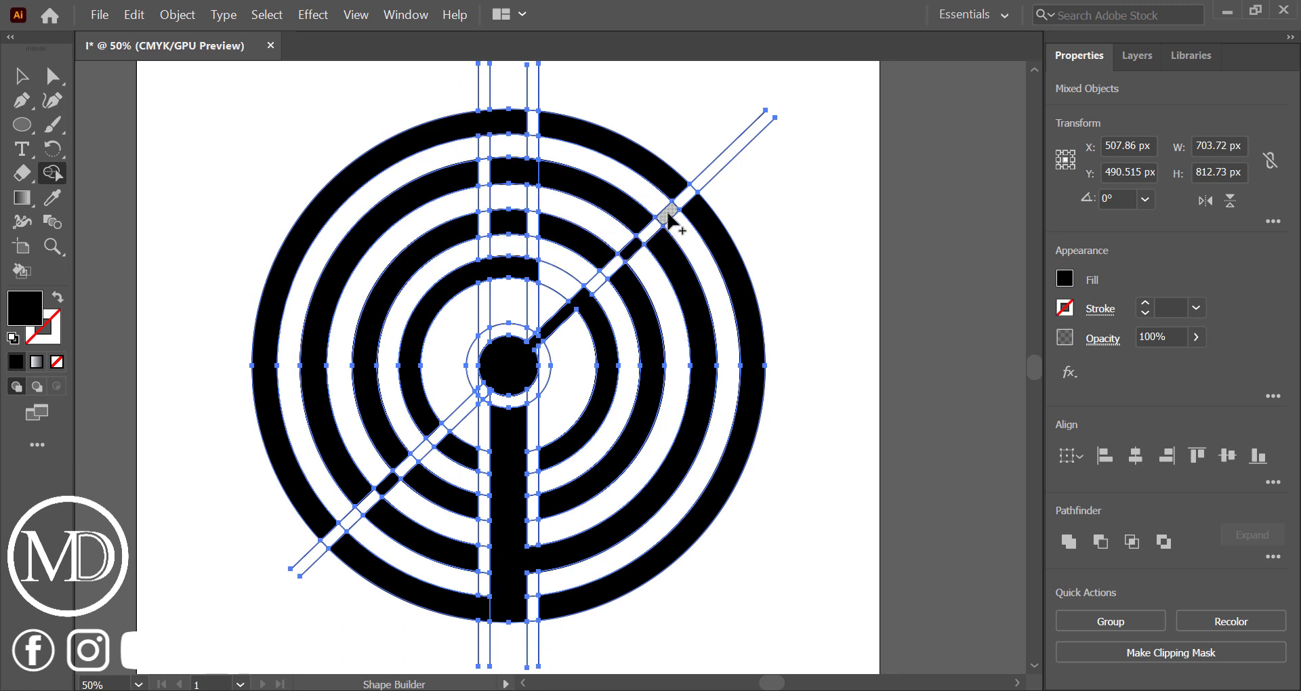
left_click(422, 450)
left_click(345, 519)
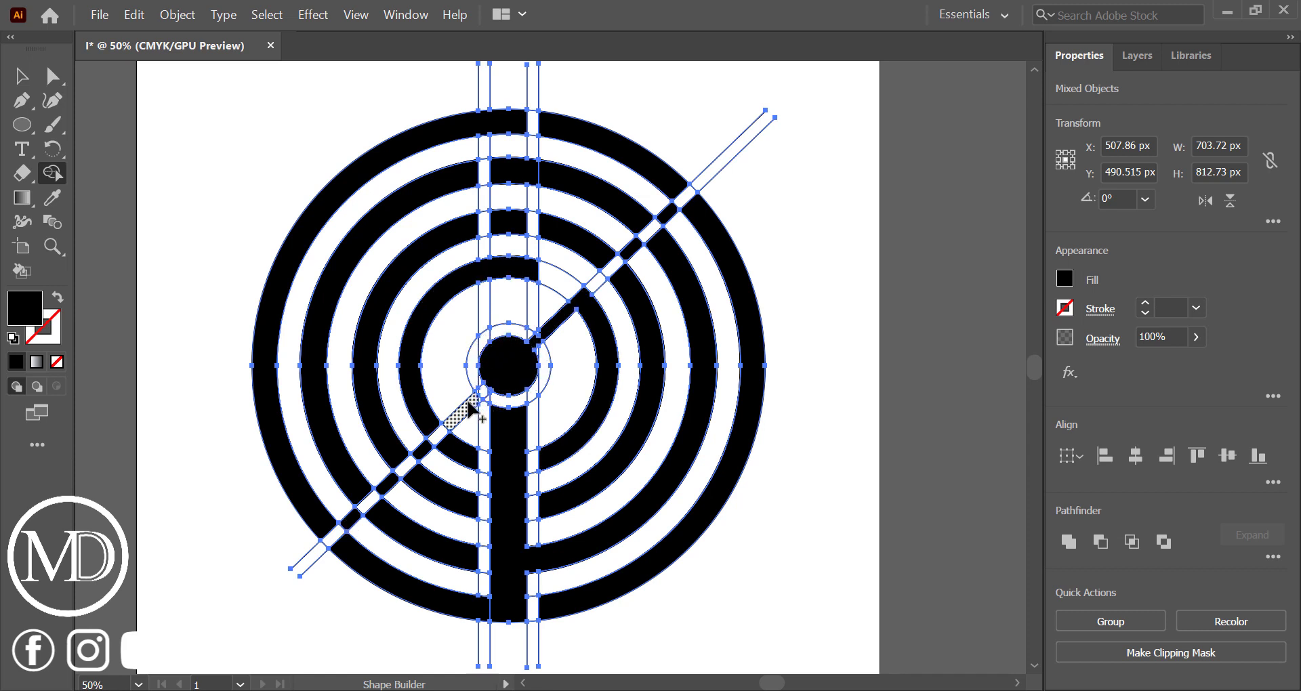
key("ctrl+z")
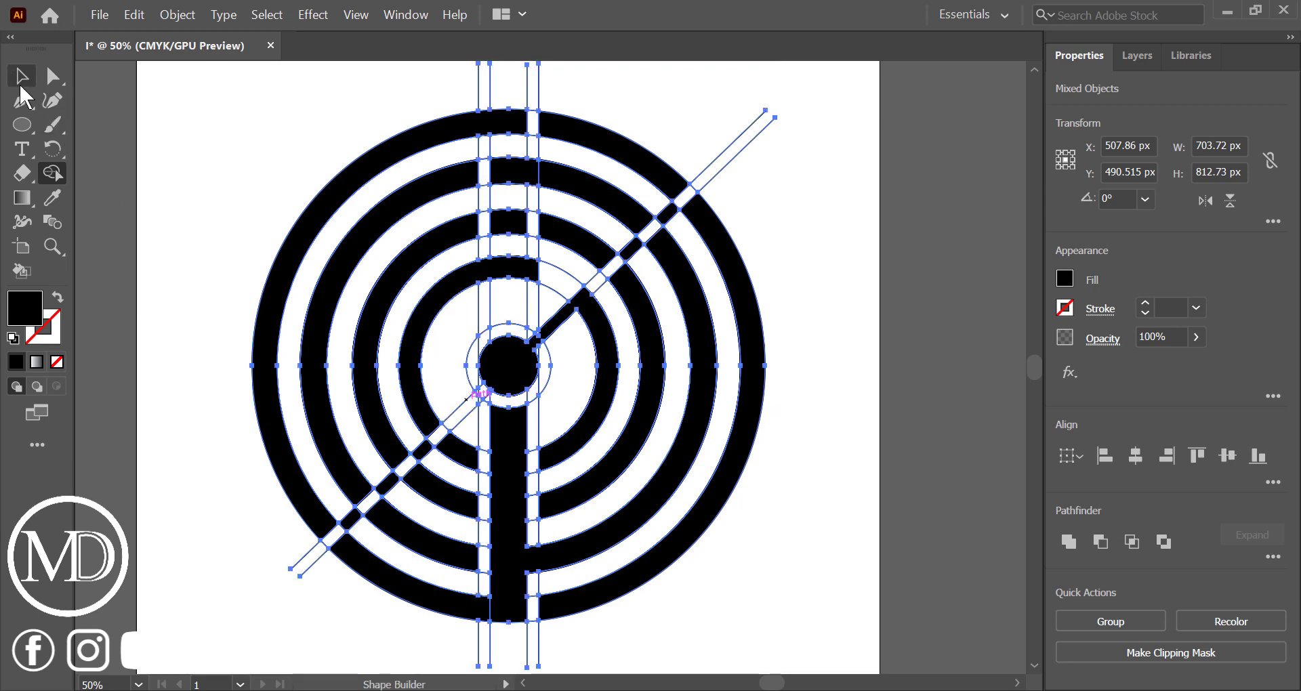
Select the black ring pieces, diagonal cells and vertical bar together and move them off the artboard to its right
left_click(20, 82)
left_click(145, 225)
scroll(584, 392, "down", 2)
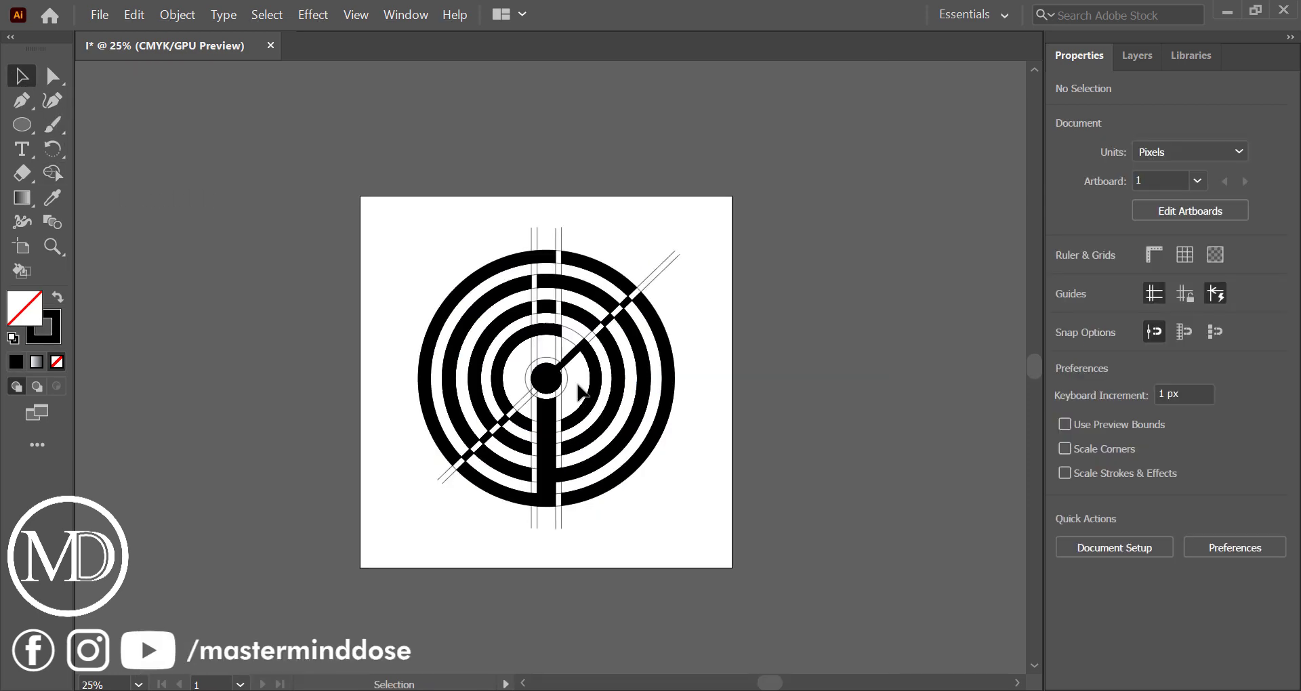
left_click(505, 285)
scroll(506, 288, "up", 1)
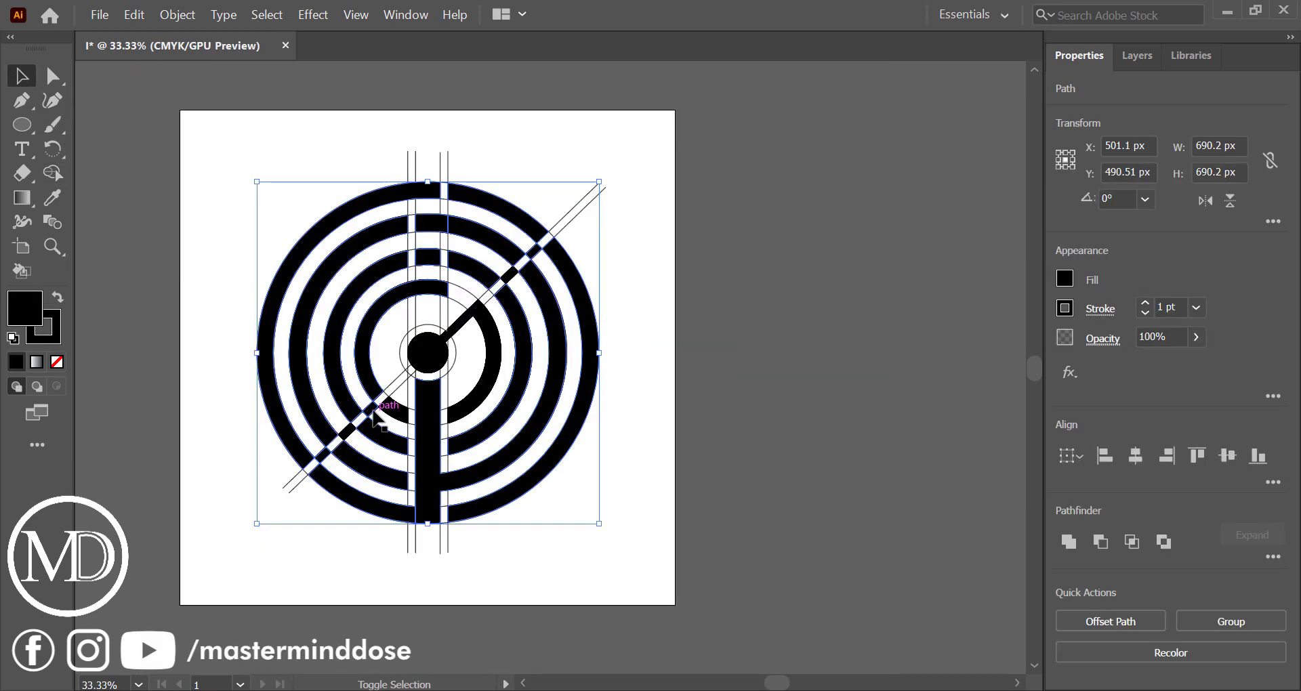
left_click(373, 411, "shift")
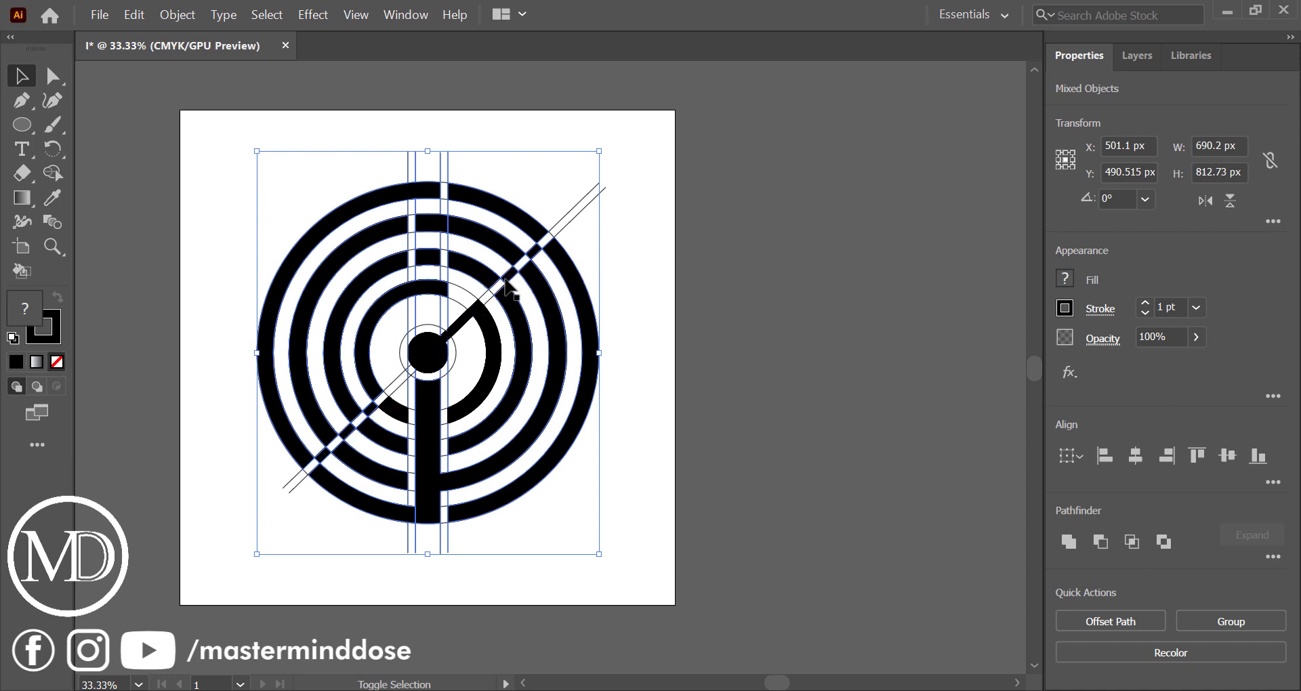
left_click_drag(549, 311, 990, 383)
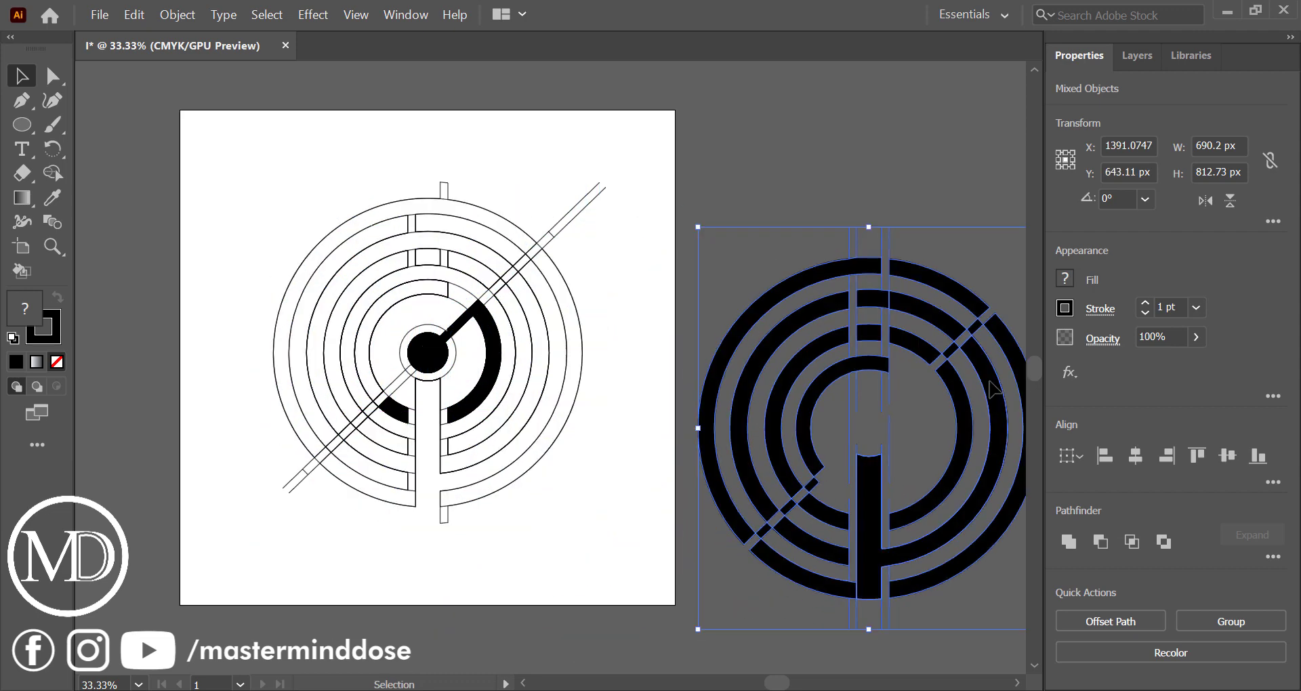
scroll(989, 380, "down", 3)
scroll(990, 381, "right", 3)
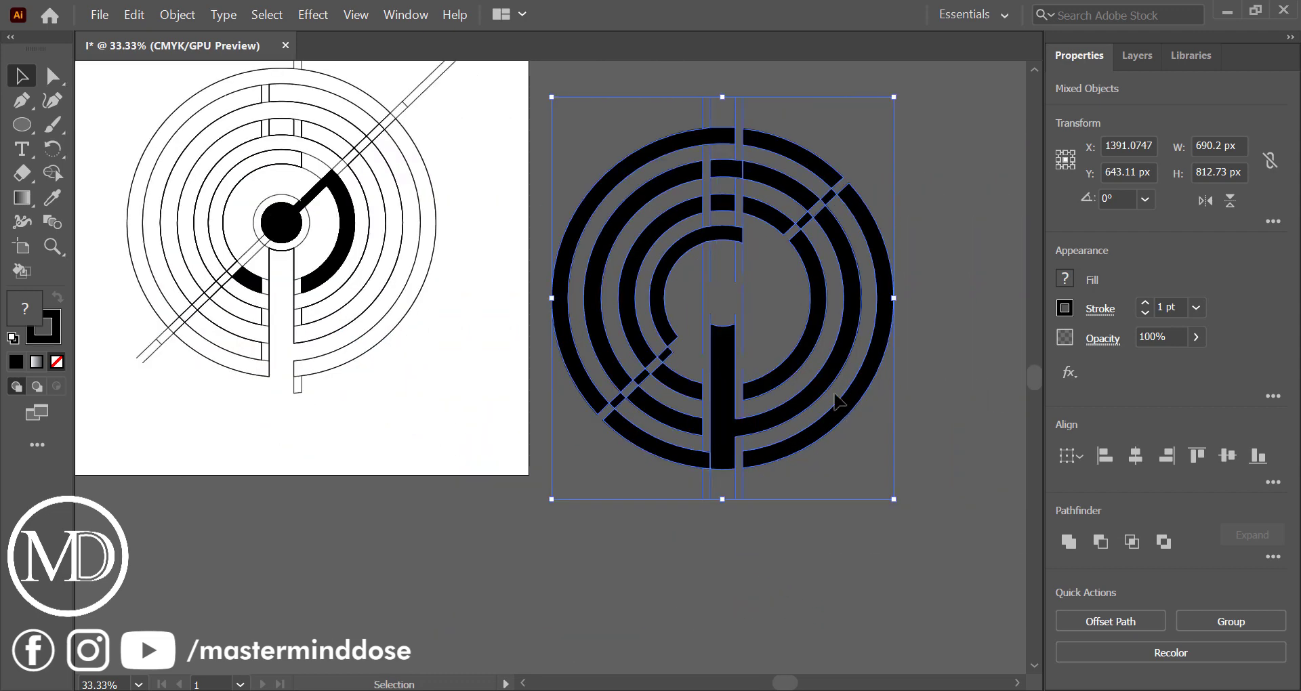
Delete the leftover vertical construction lines from the artwork beside the artboard
left_click(479, 387)
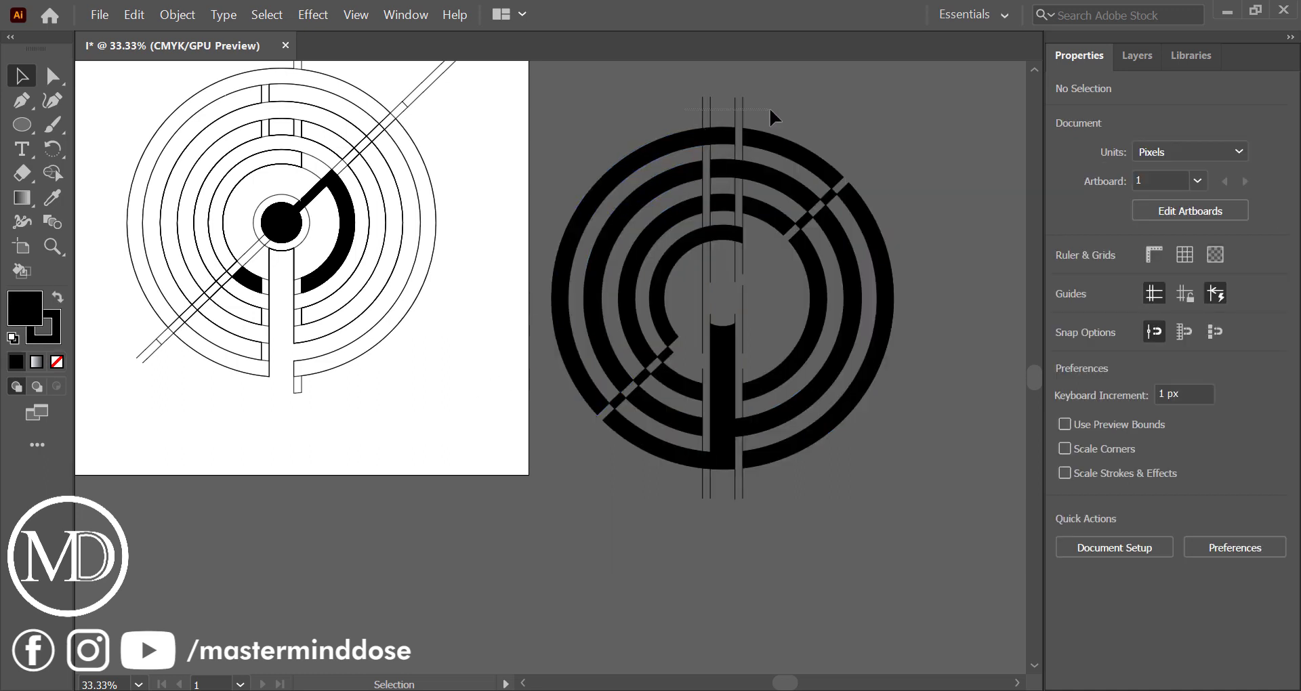
left_click_drag(773, 117, 774, 117)
key("Delete")
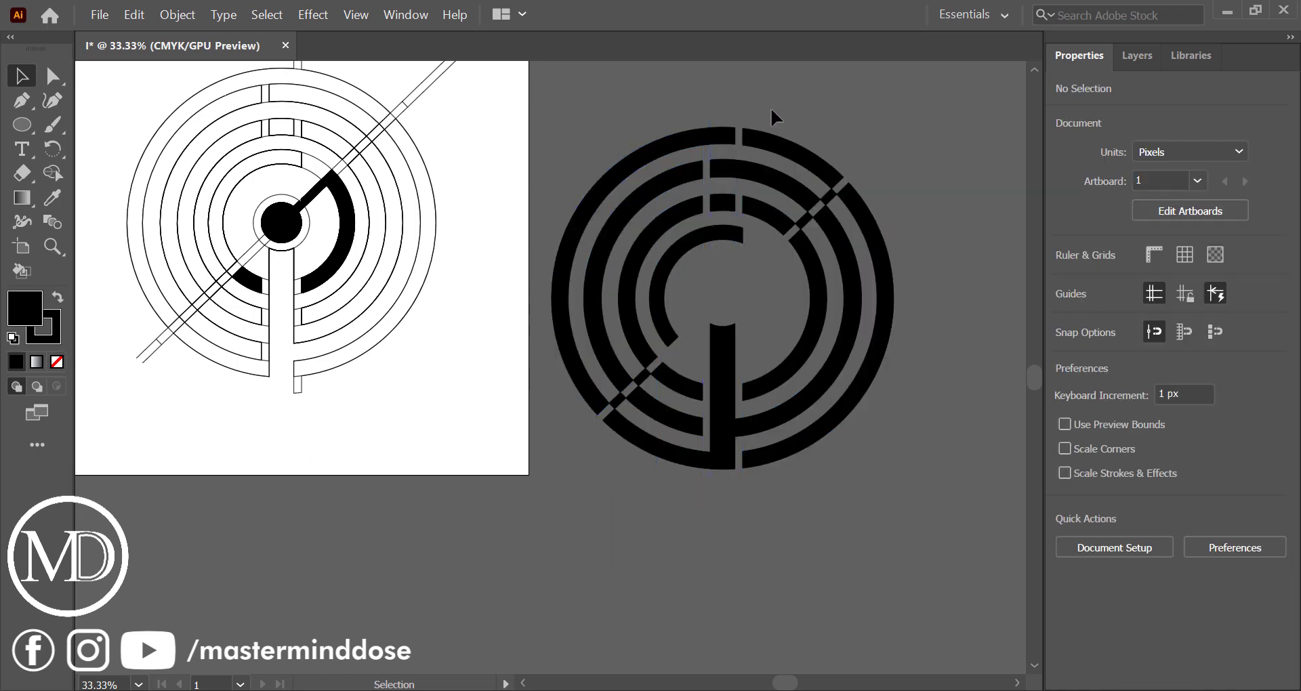
Move the centre dot with its diagonal arm and right arc into the middle of the off-artboard design
left_click(345, 214)
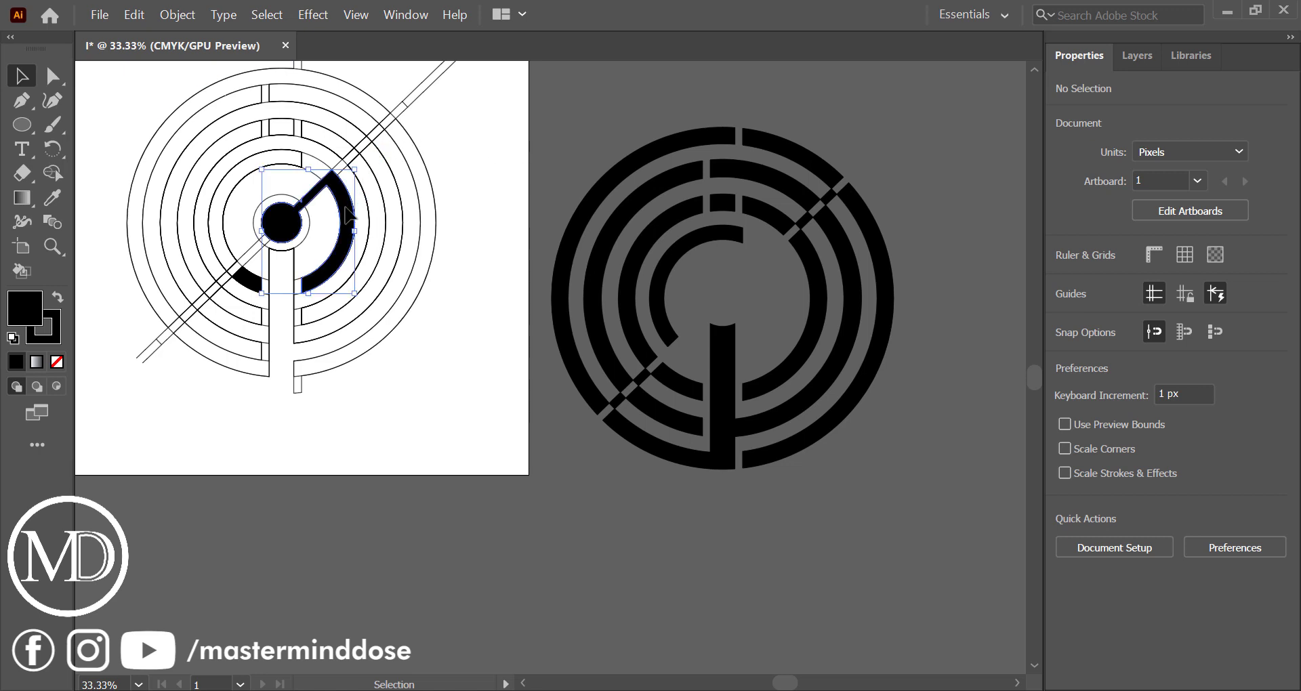
left_click_drag(346, 213, 786, 282)
left_click(1001, 332)
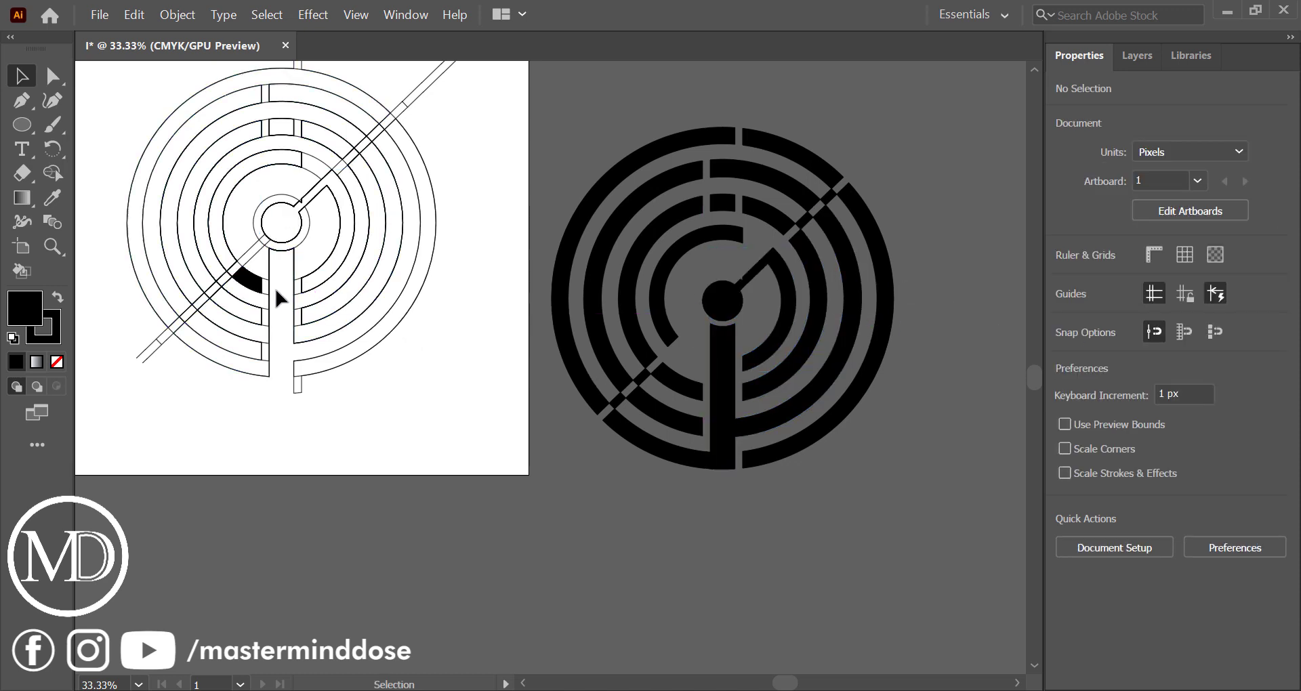
Ungroup the diagonal line pair and the small black lower-left segment remaining on the artboard
left_click_drag(253, 290, 317, 342)
key("ctrl+z")
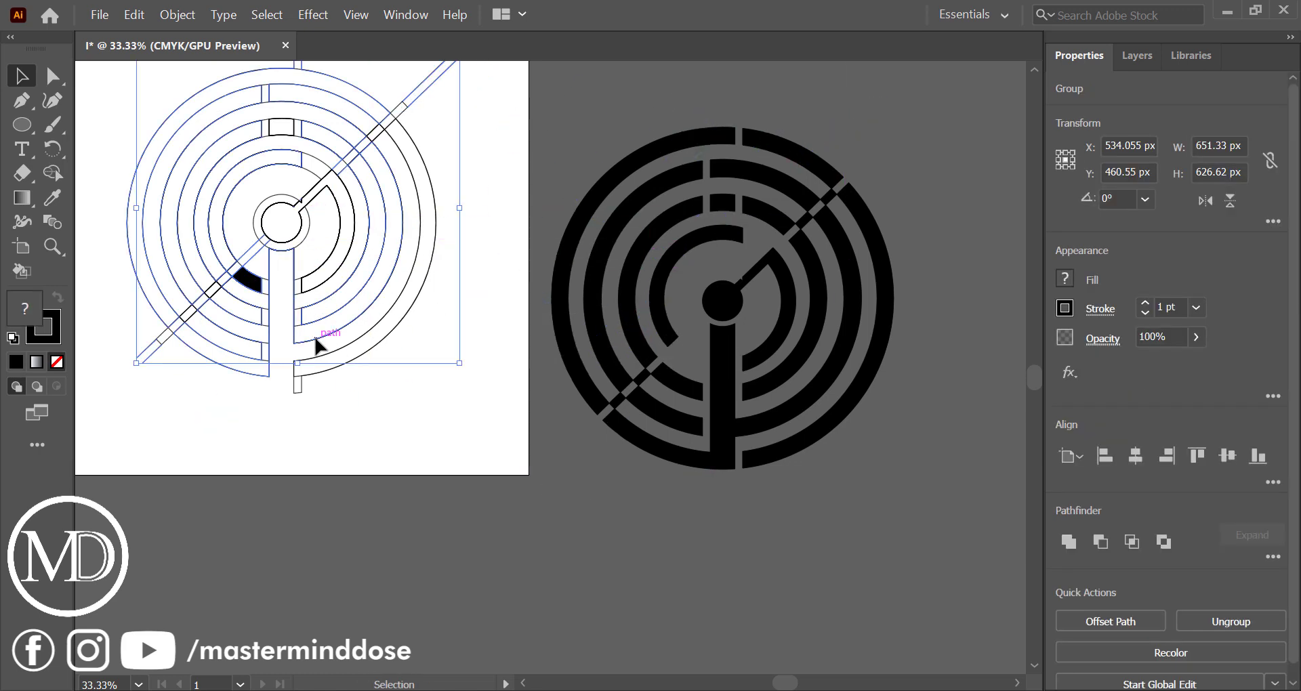
left_click(371, 412)
left_click(251, 282)
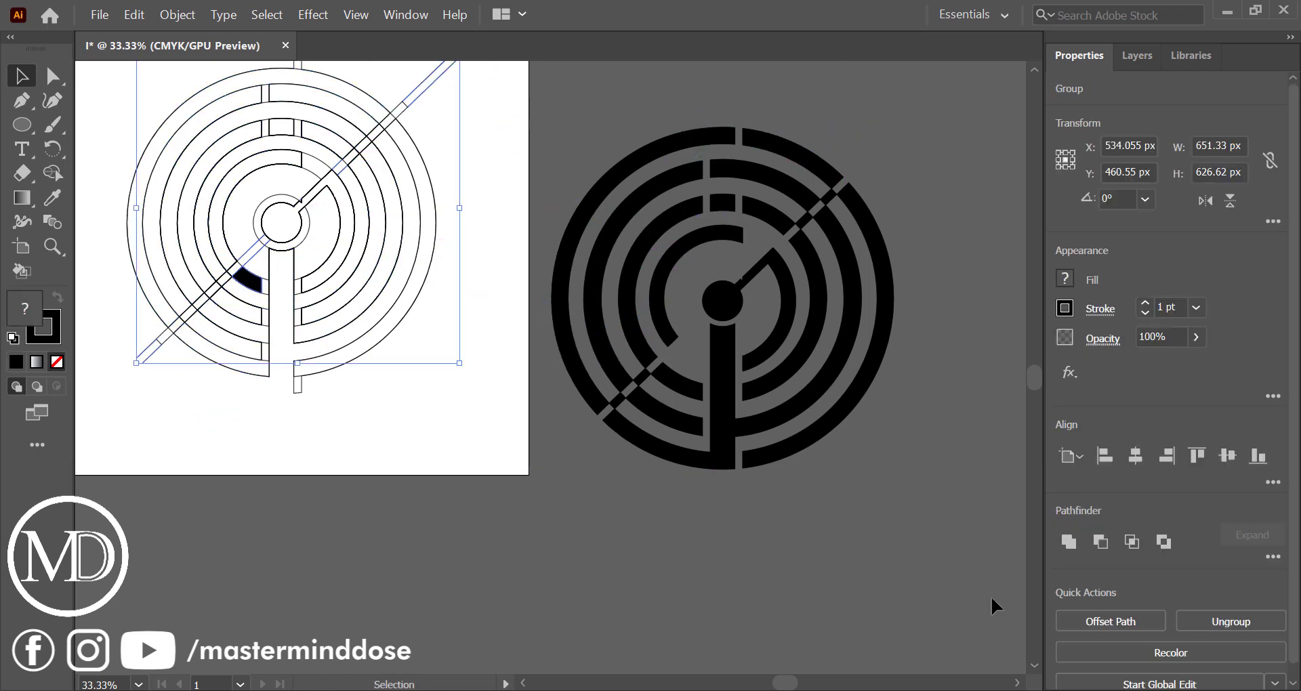
left_click(1205, 622)
left_click(561, 582)
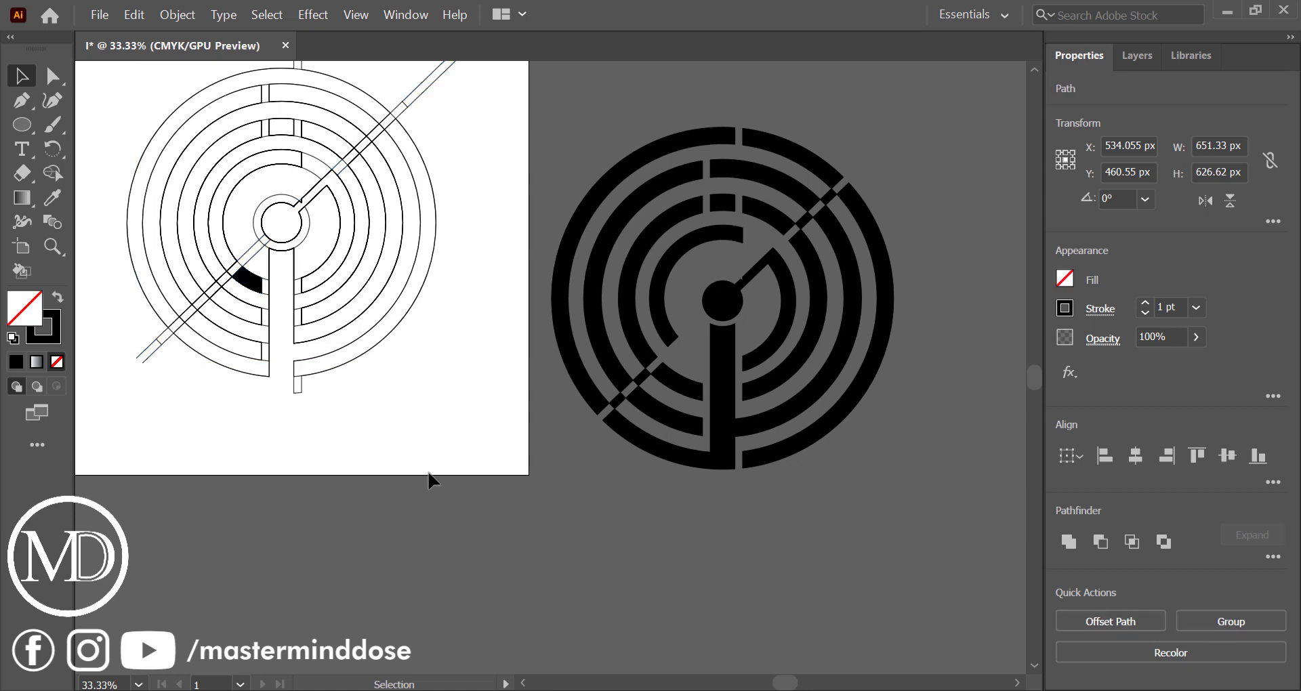
Move the small black lower-left segment into its gap in the innermost ring of the off-artboard design
left_click(250, 281)
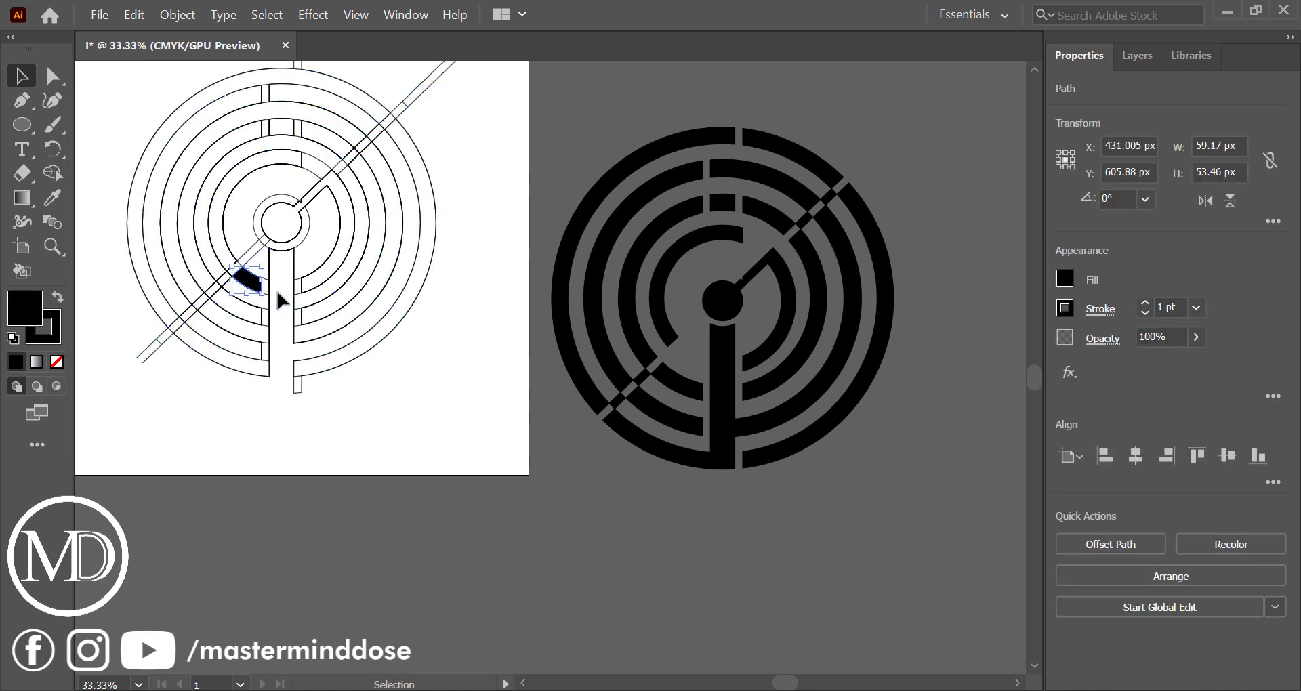
left_click_drag(278, 298, 694, 358)
left_click(866, 531)
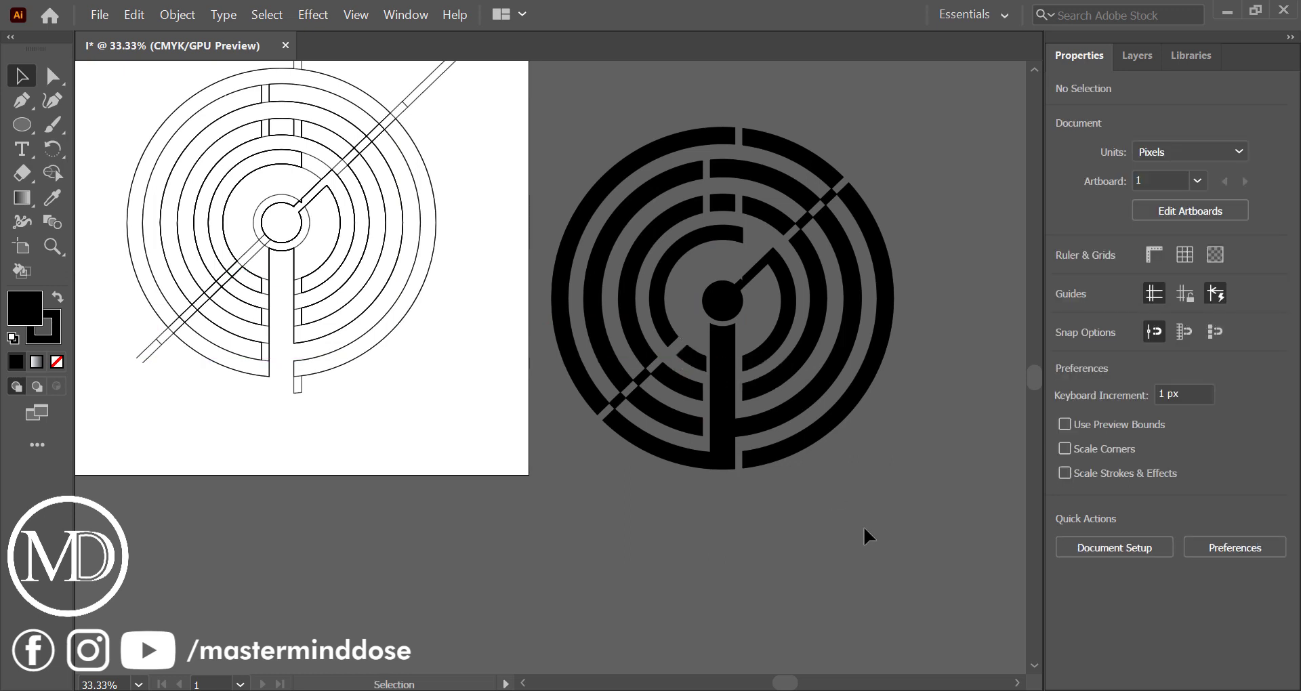
Delete all remaining construction outlines and diagonal line pieces from the artboard, leaving the off-artboard design in place
scroll(343, 322, "left", 5)
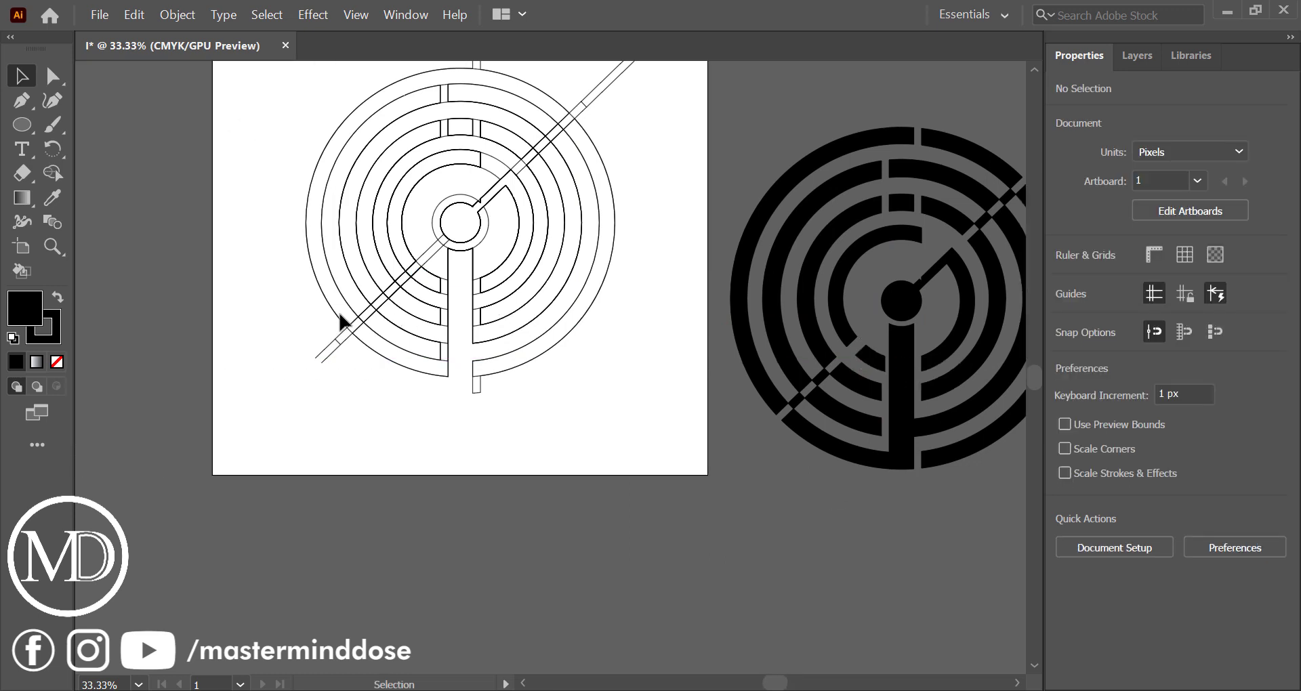
scroll(342, 322, "right", 4)
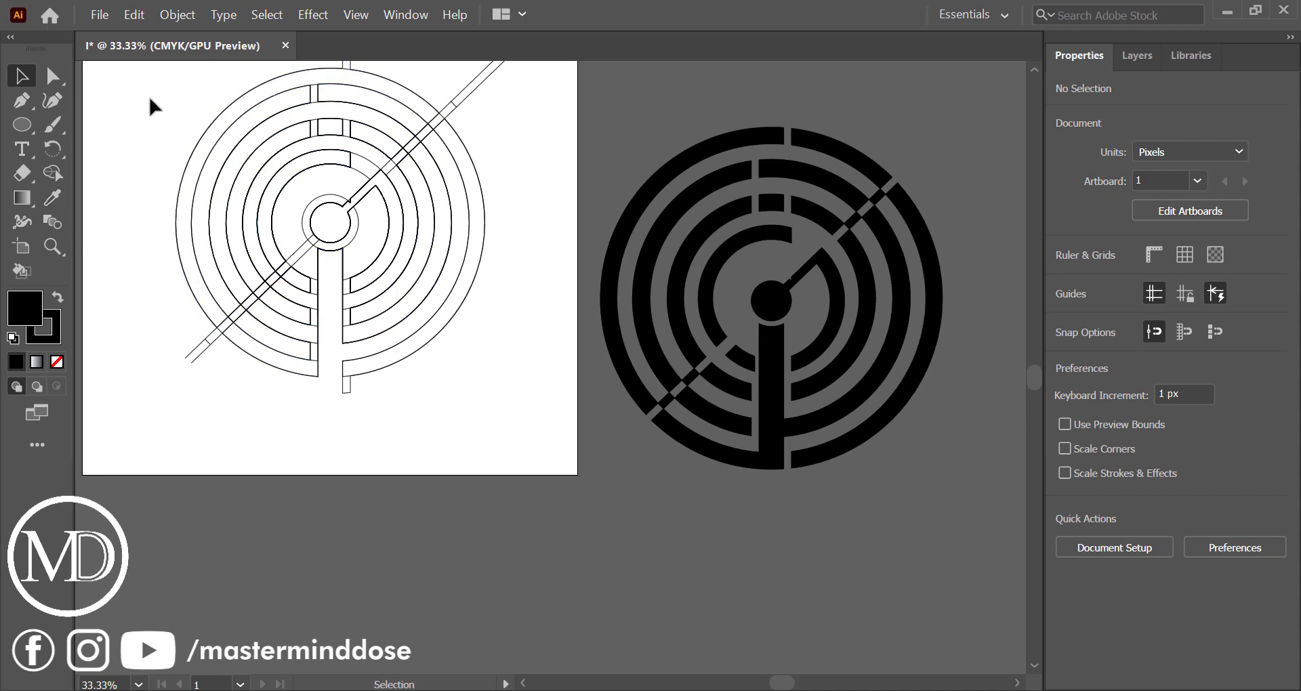
left_click_drag(154, 108, 446, 399)
key("Delete")
scroll(446, 391, "up", 3)
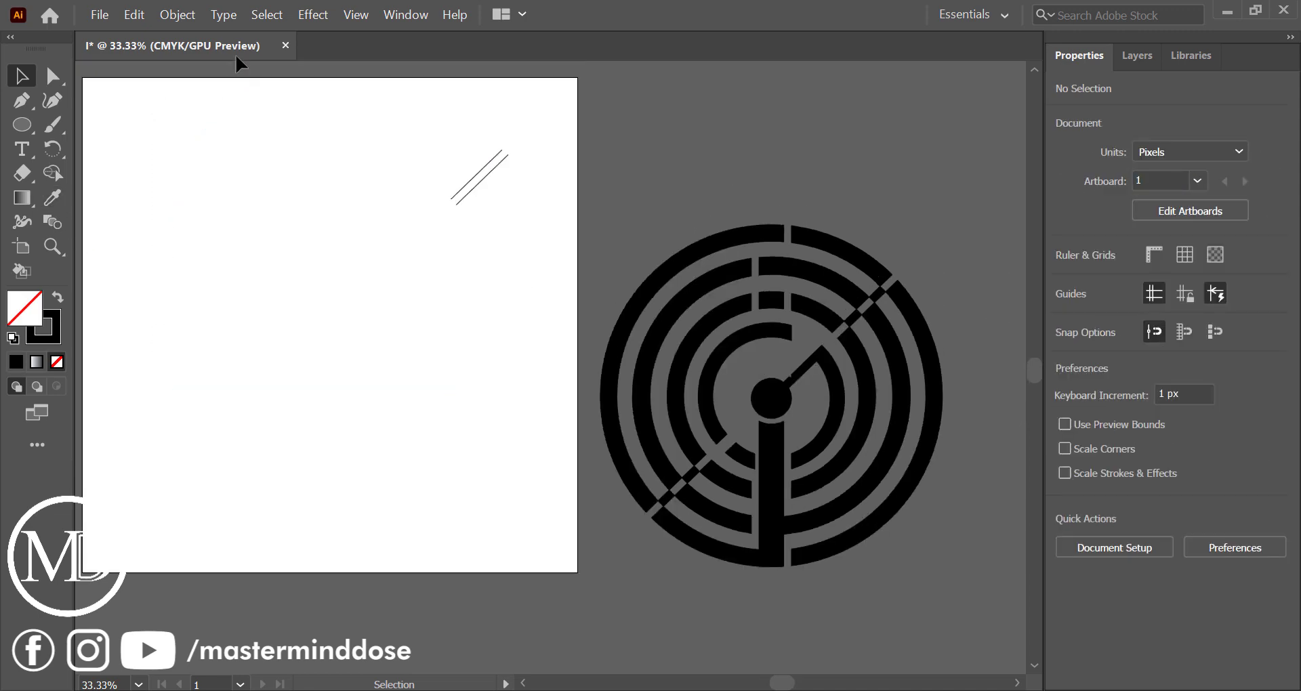
left_click_drag(236, 51, 321, 42)
left_click_drag(383, 139, 560, 264)
key("Delete")
Move the complete black circular design back onto the artboard and centre it there
left_click(822, 456)
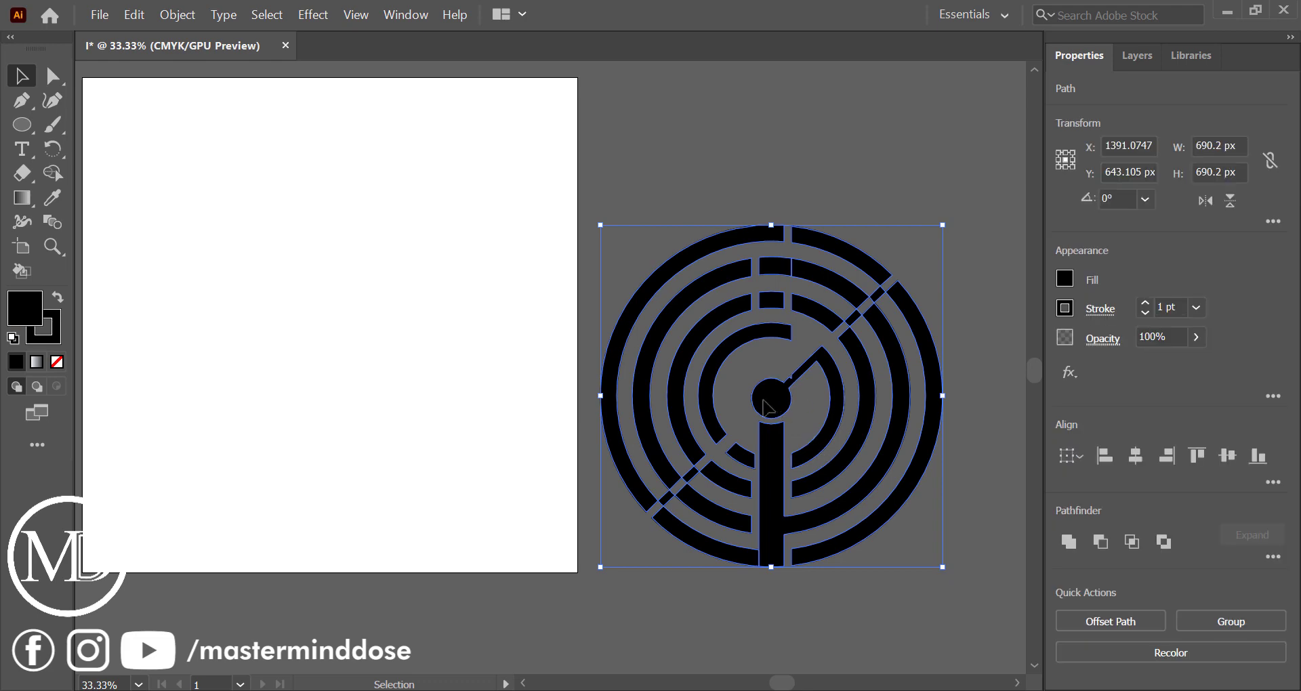
left_click_drag(771, 396, 322, 327)
left_click(525, 345)
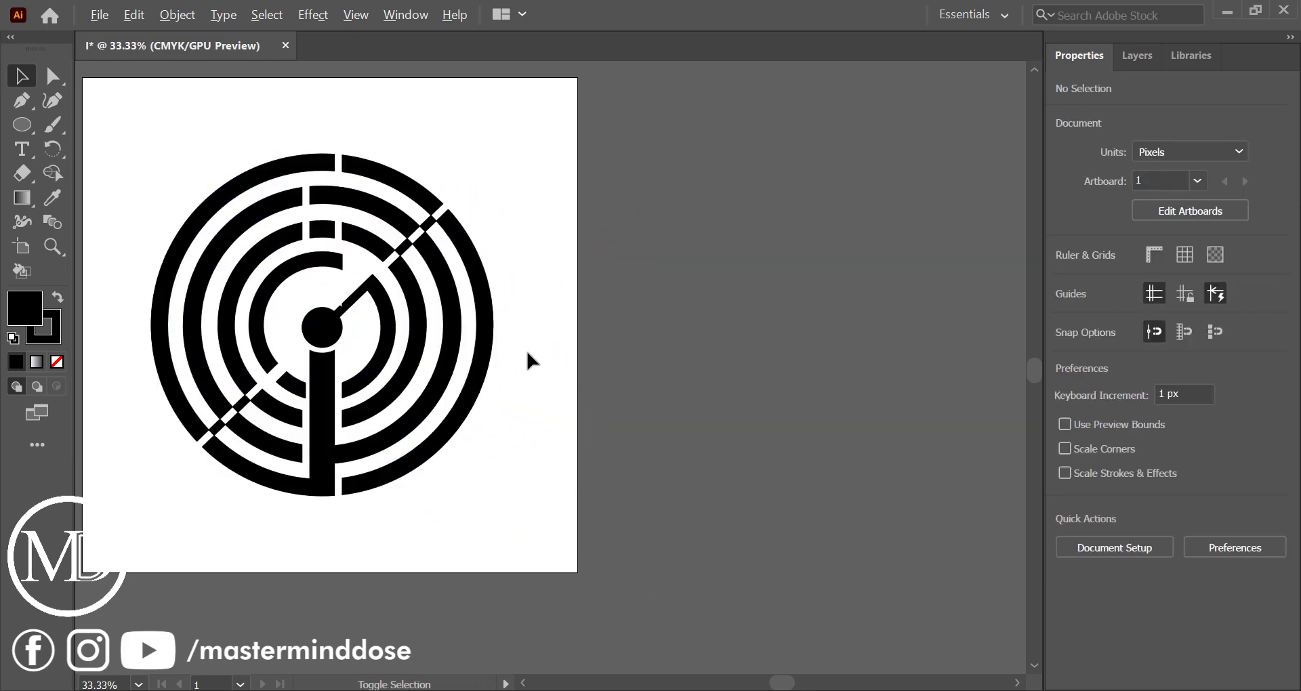
Shift the small black lower-left segment slightly within its gap in the innermost ring
scroll(527, 353, "up", 1)
scroll(662, 359, "left", 4)
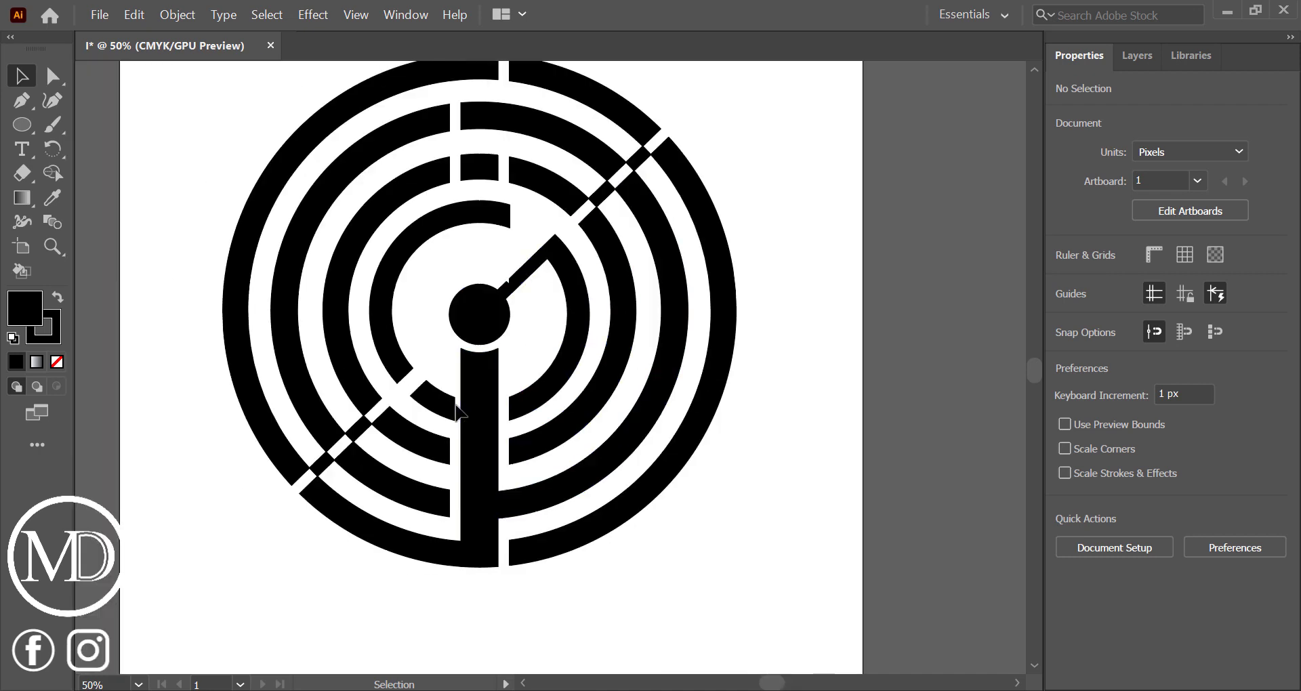
left_click_drag(444, 410, 440, 407)
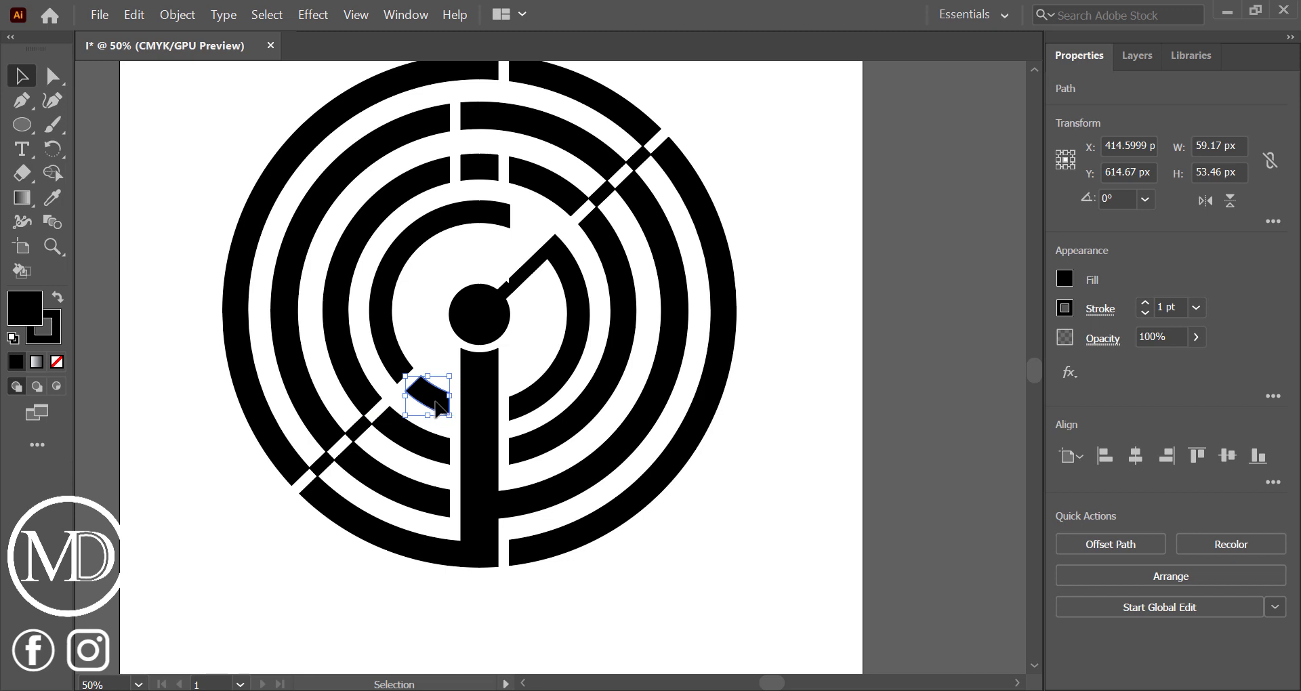
left_click_drag(437, 402, 433, 406)
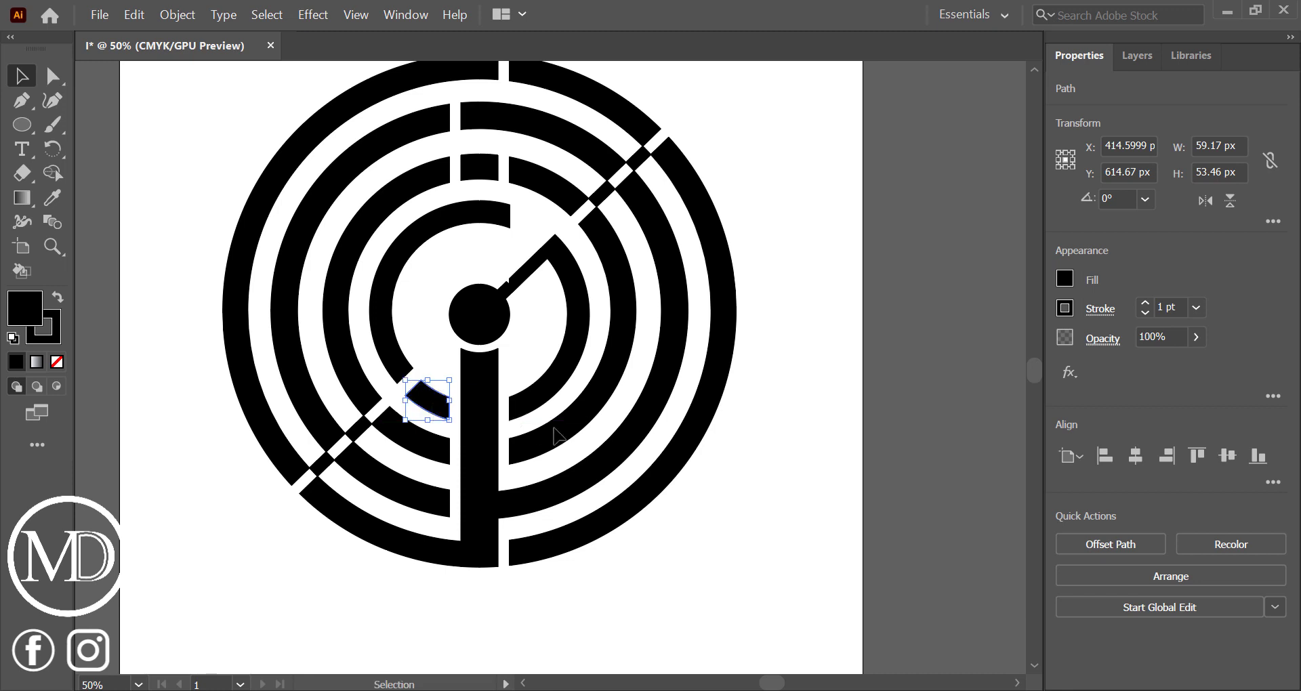
left_click(836, 534)
Nudge the small lower-left segment up by about 2 px to line it up with the innermost ring
scroll(426, 412, "up", 2)
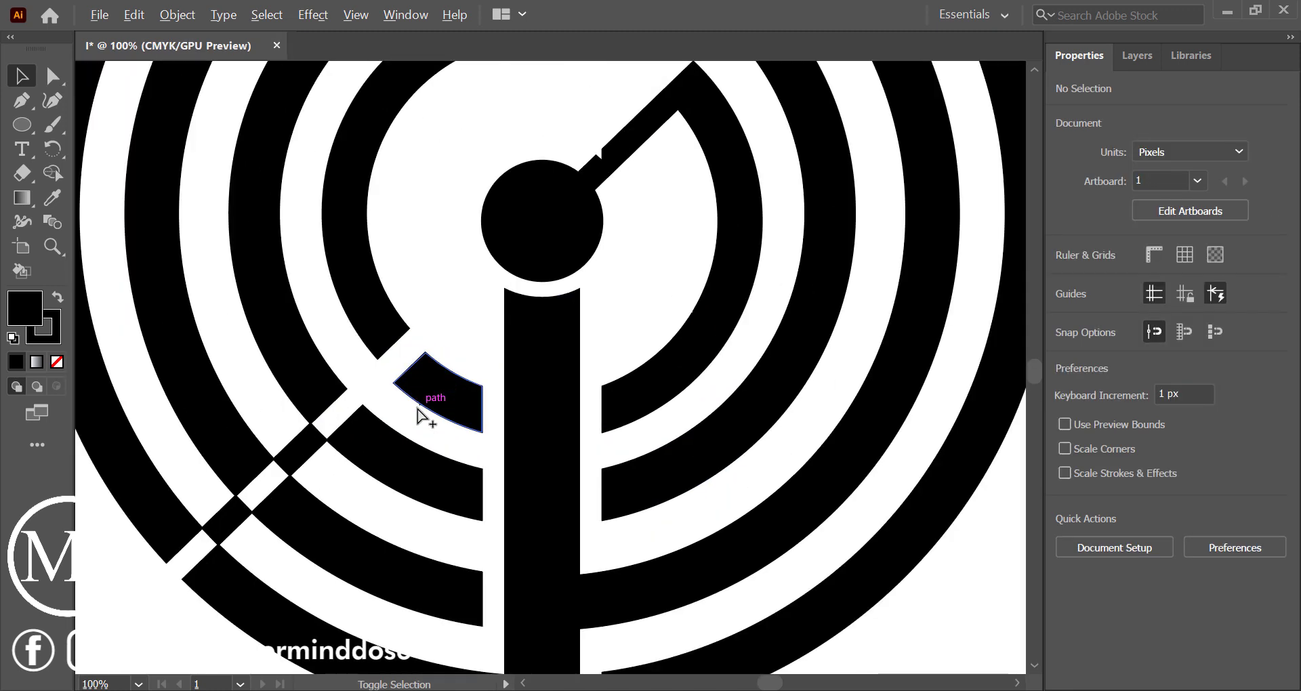
left_click(434, 398)
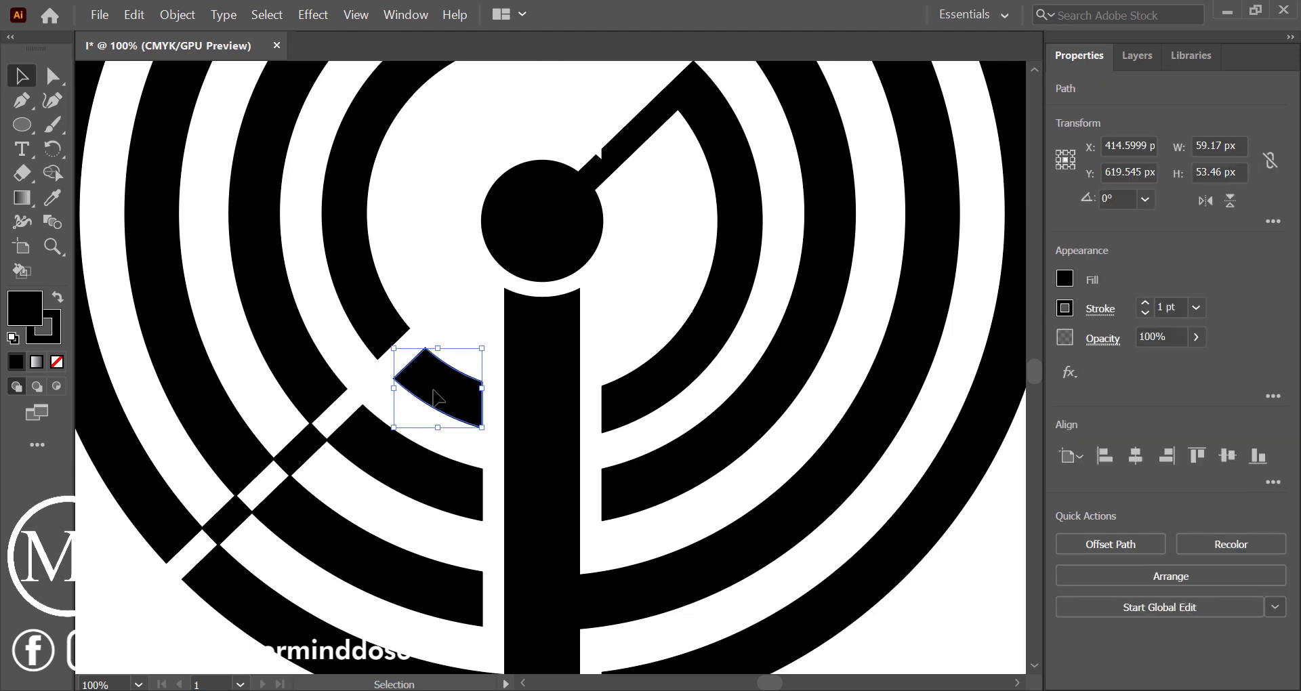
key("Up")
key("Up")
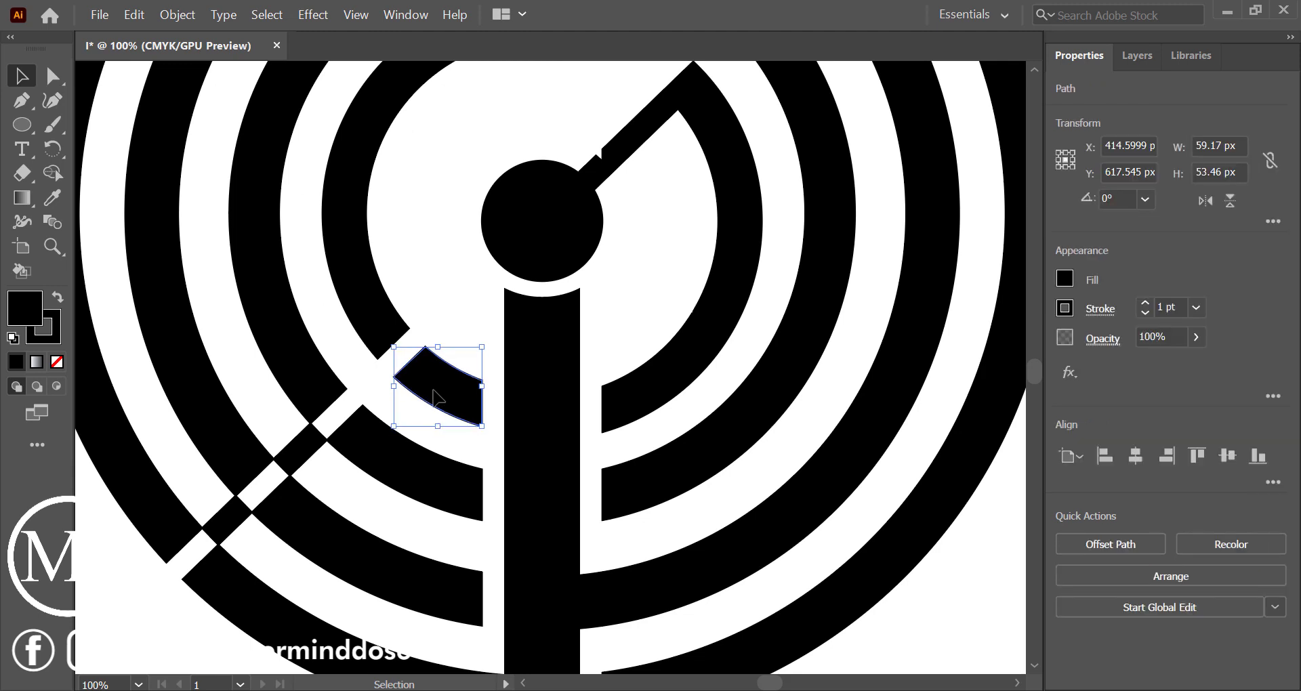
left_click(466, 322)
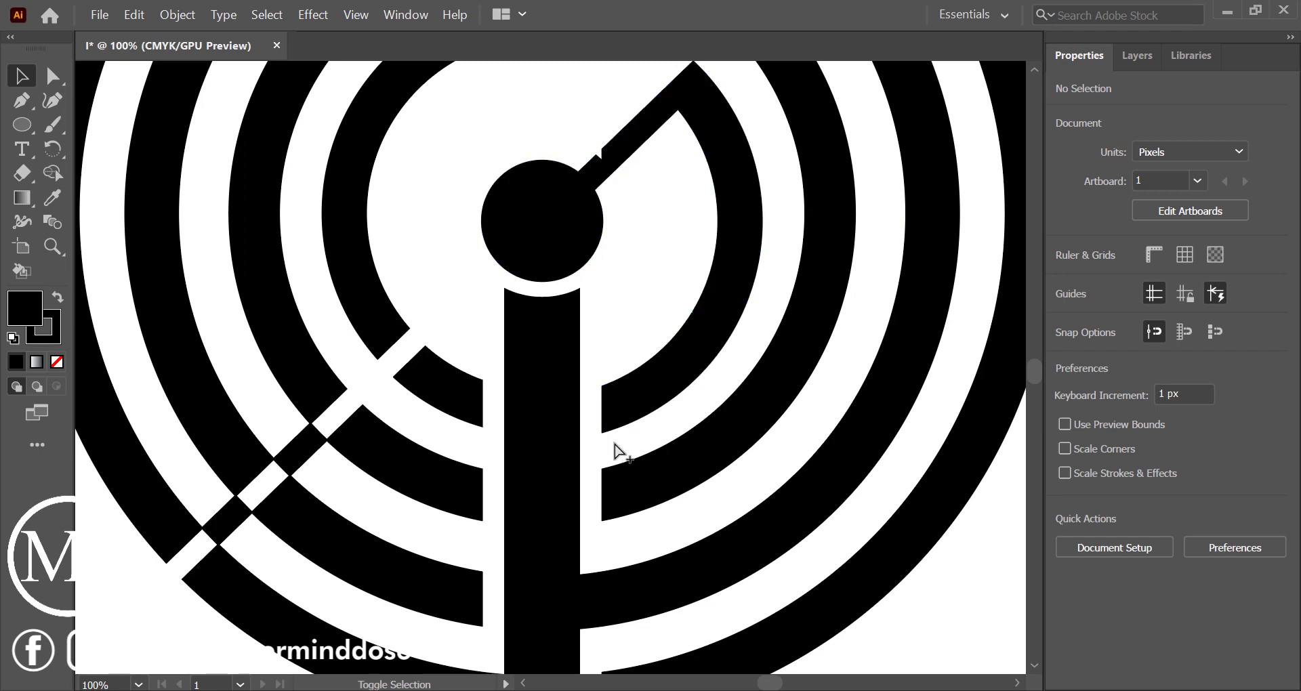
Draw a closed four-point patch with the Pen tool over the notch in the diagonal bar beside the central circle
scroll(617, 451, "down", 2)
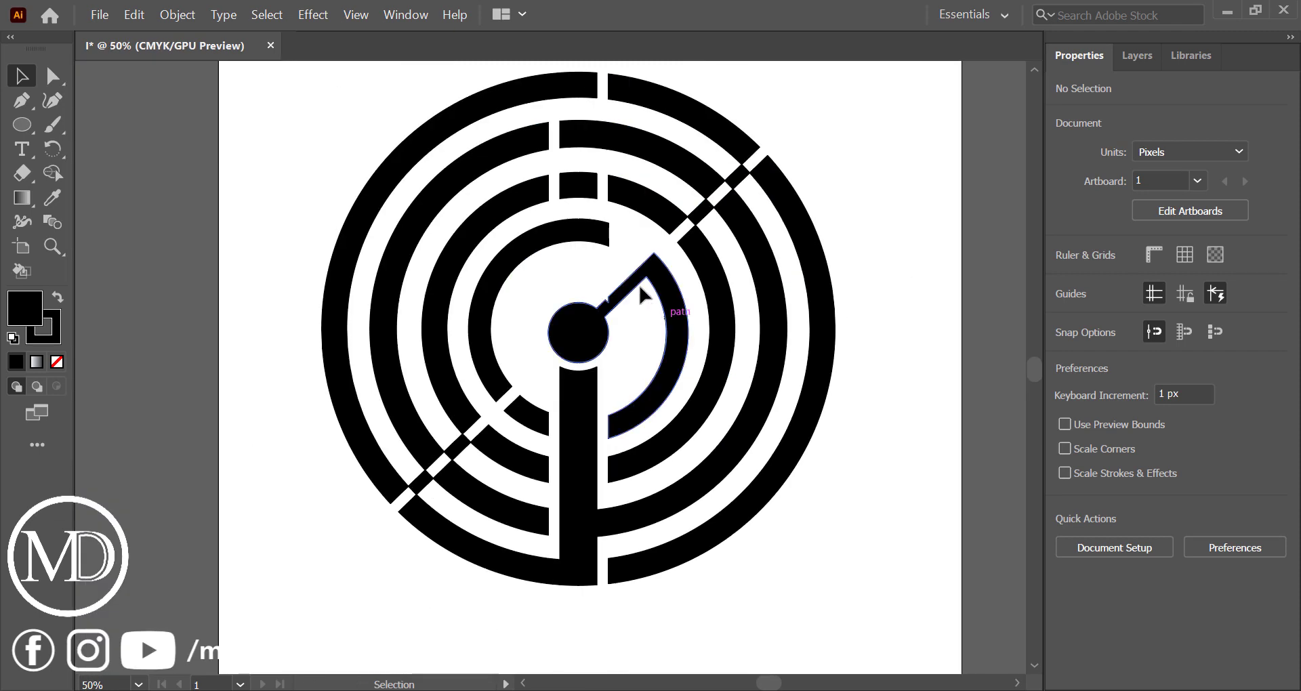
scroll(641, 293, "up", 4)
scroll(640, 293, "up", 1)
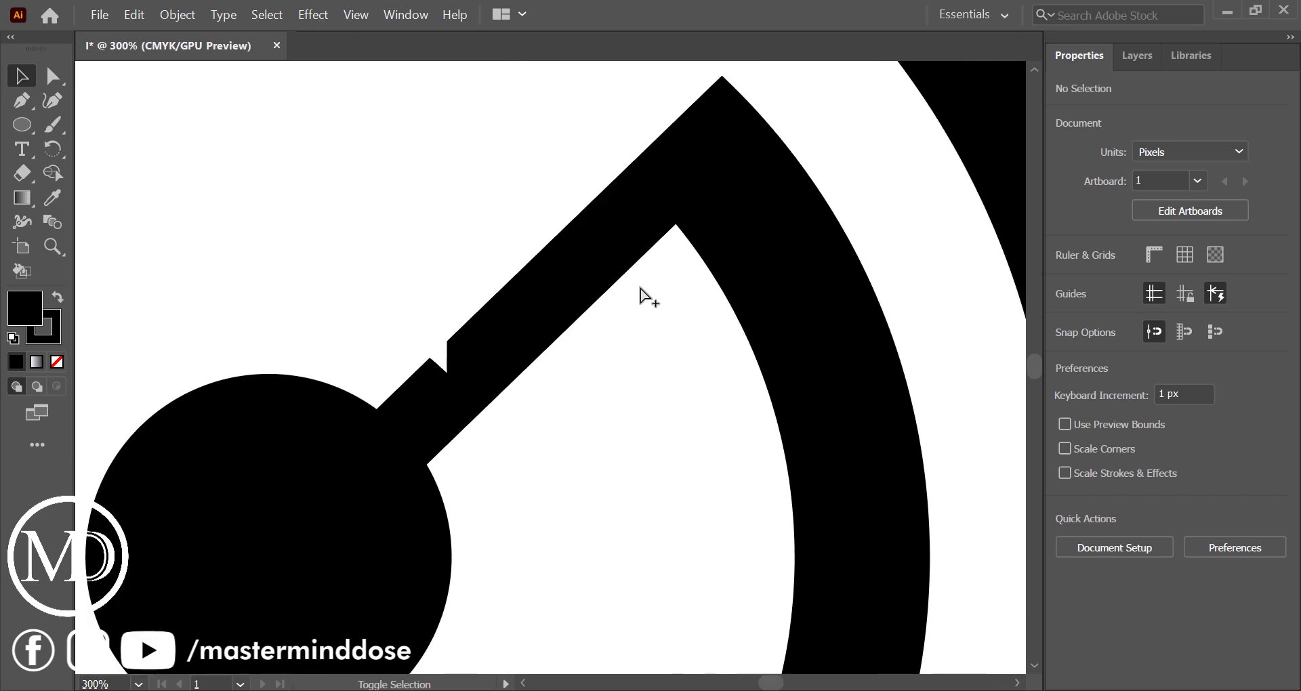
left_click(21, 100)
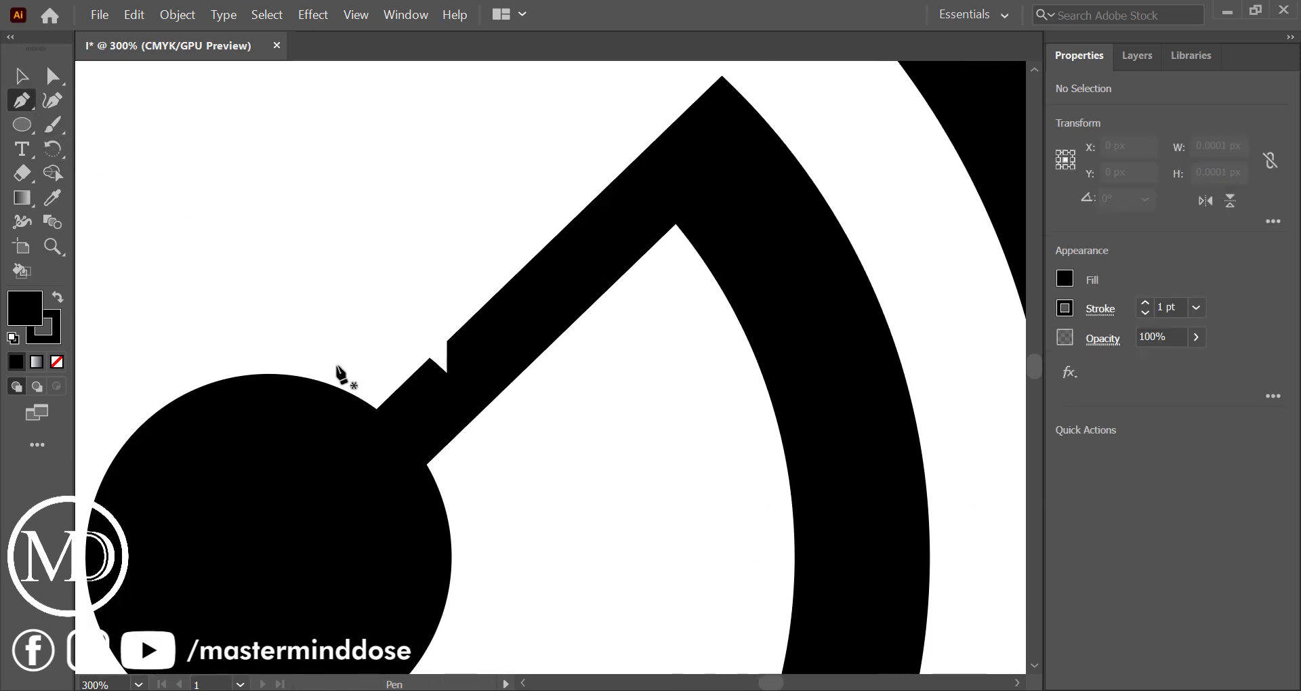
left_click(394, 395)
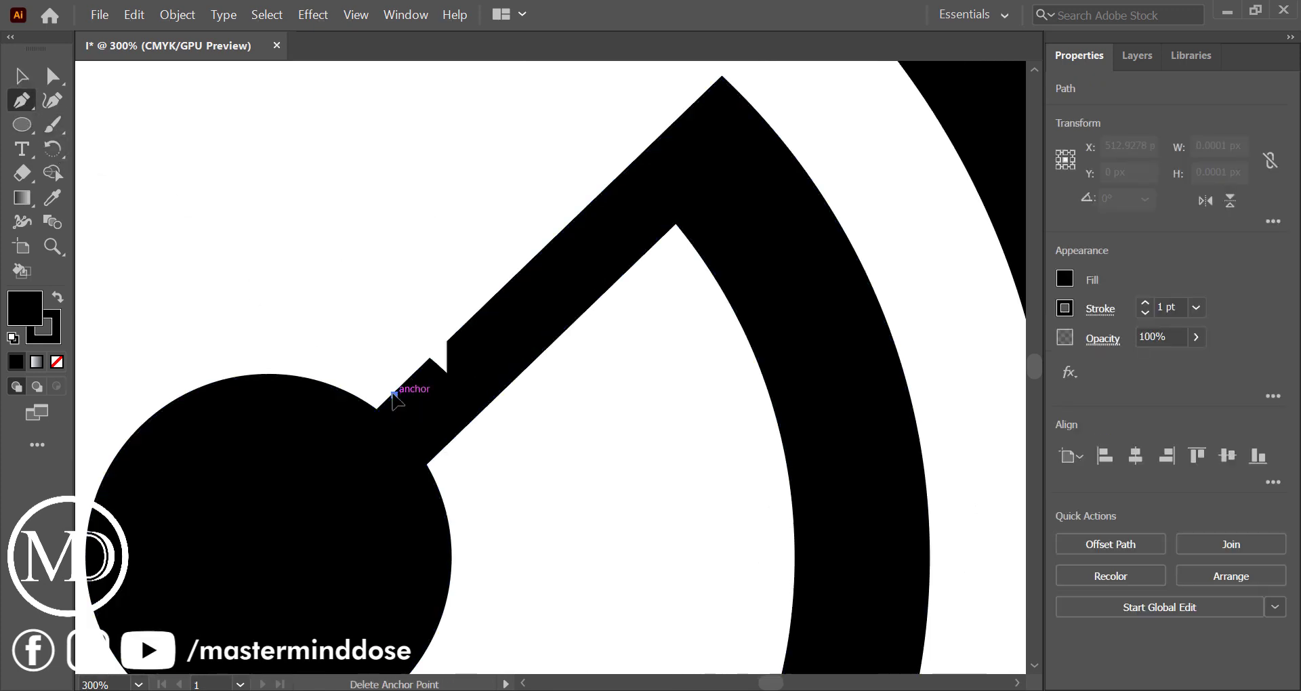
left_click(512, 284)
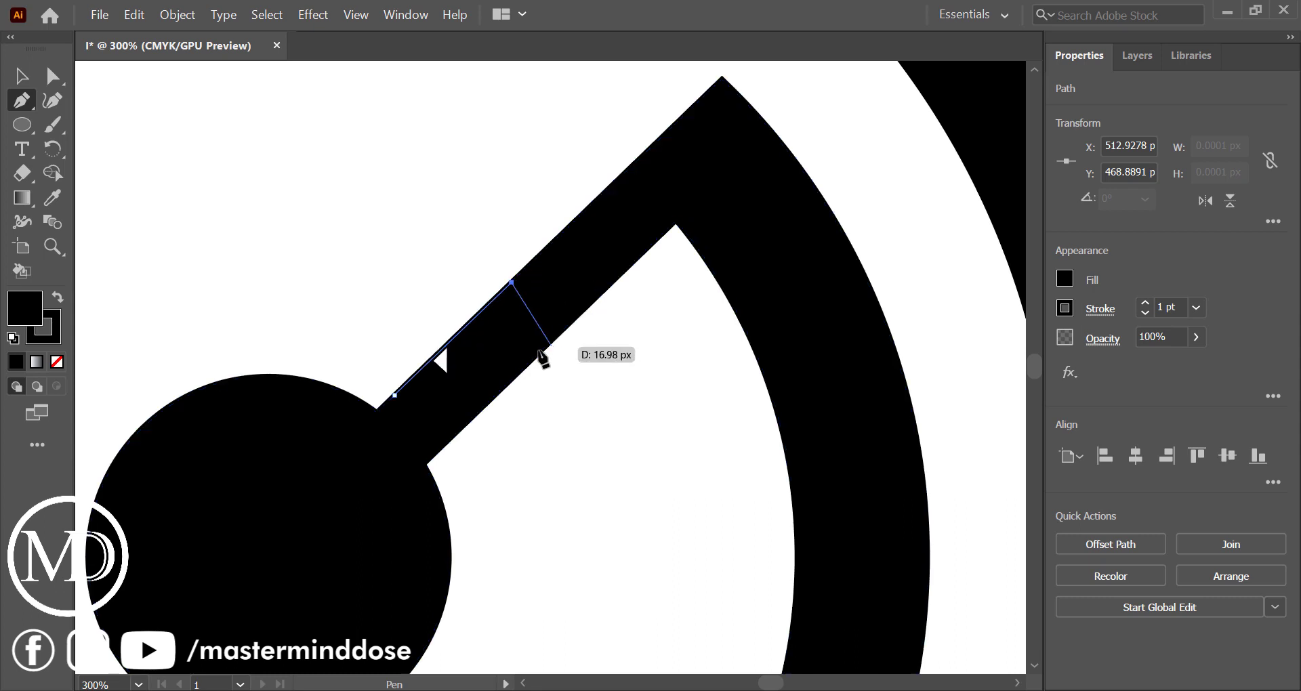
left_click(553, 338)
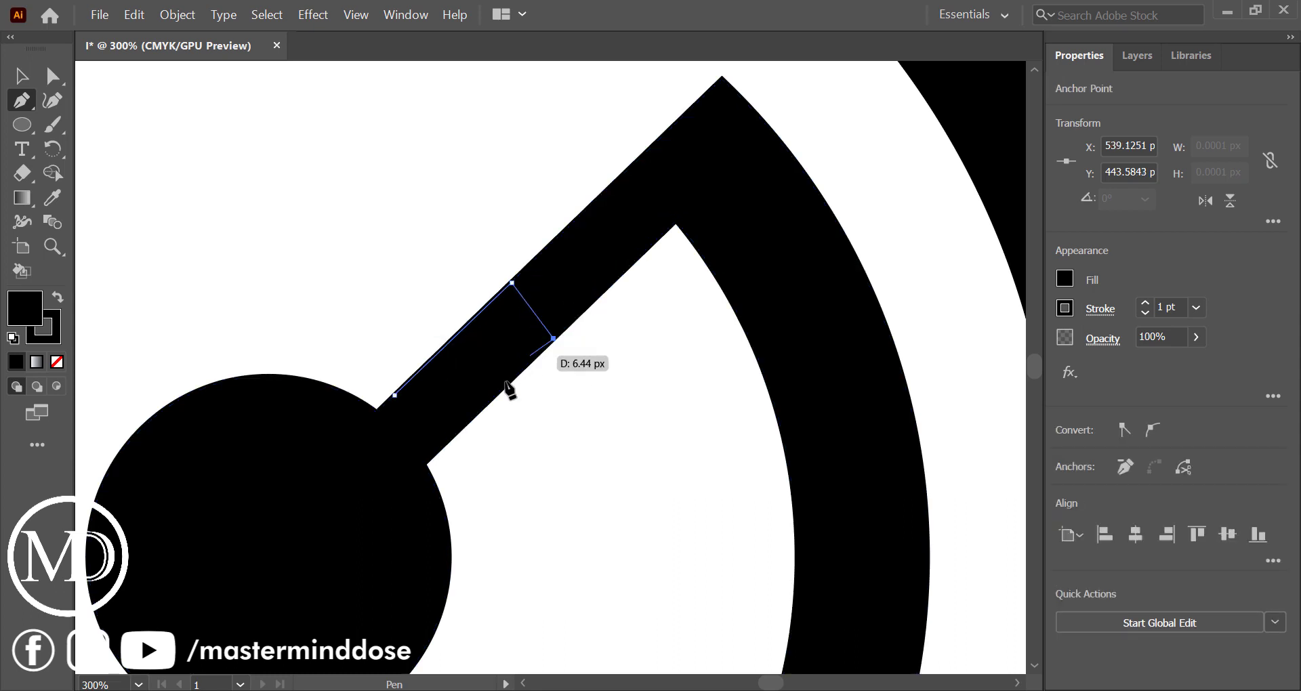
left_click(424, 464)
left_click(395, 397)
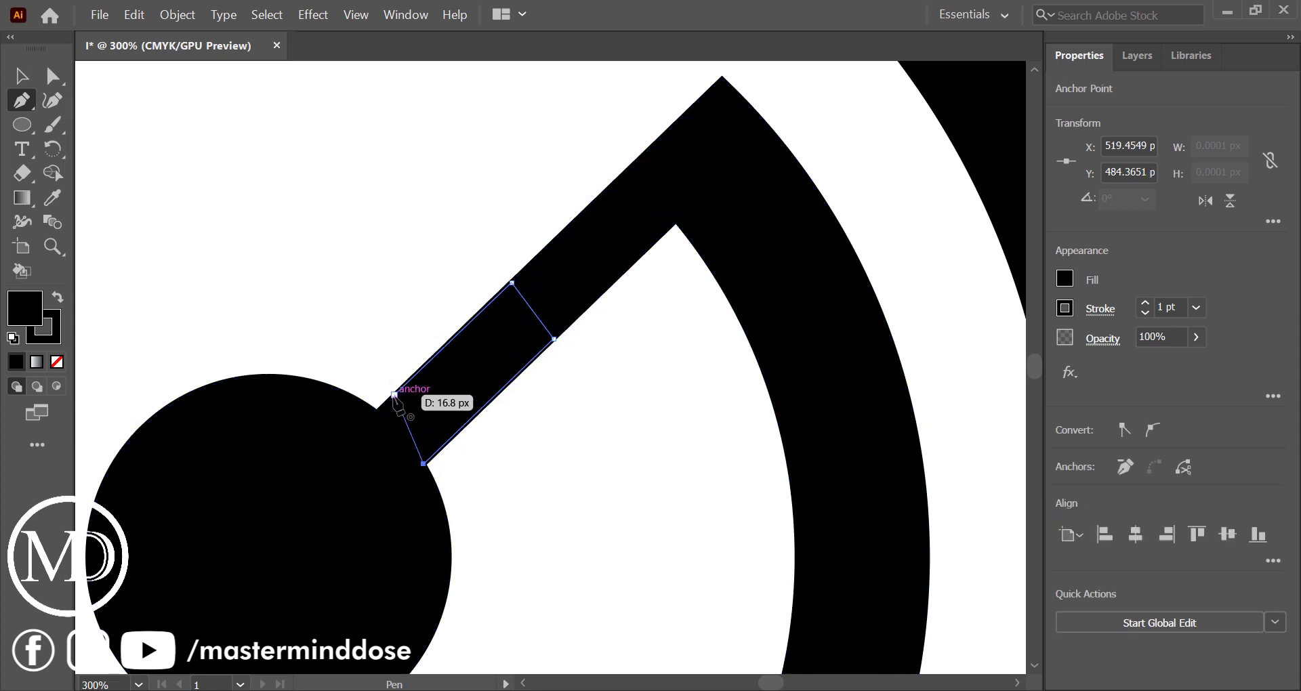
Unite the four-point patch with the diagonal bar and central circle shape
left_click(21, 76)
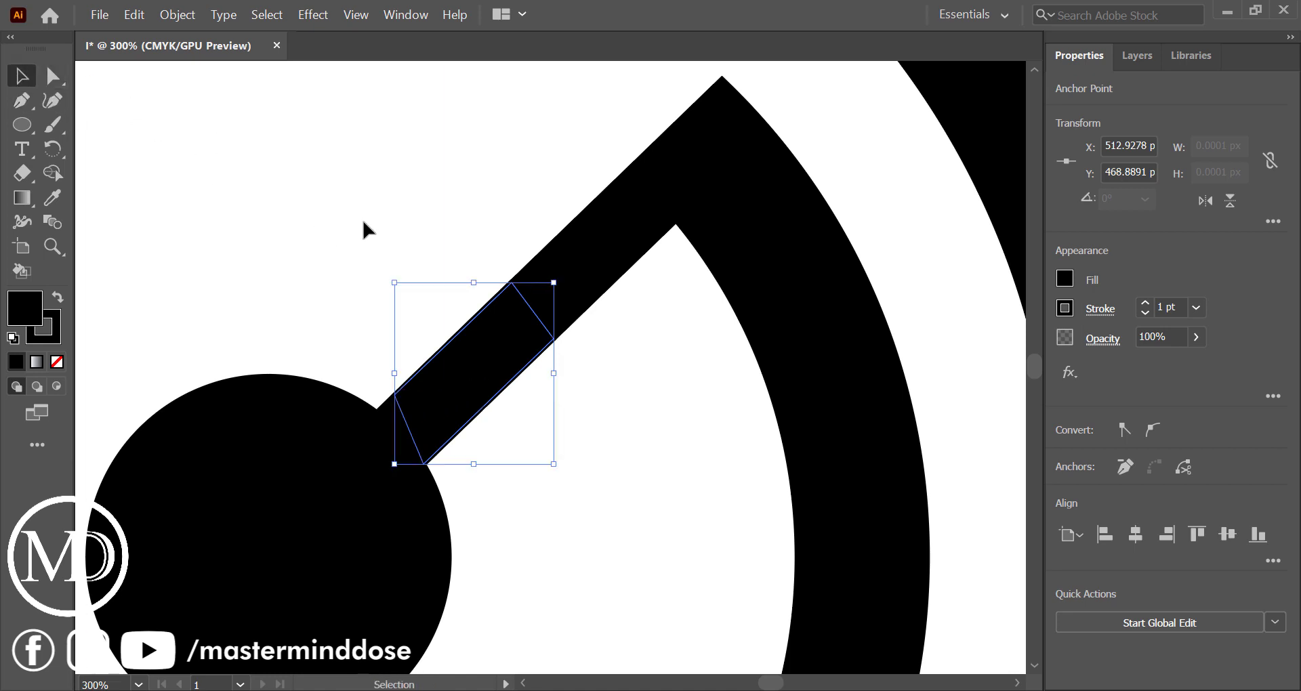
left_click_drag(363, 226, 552, 420)
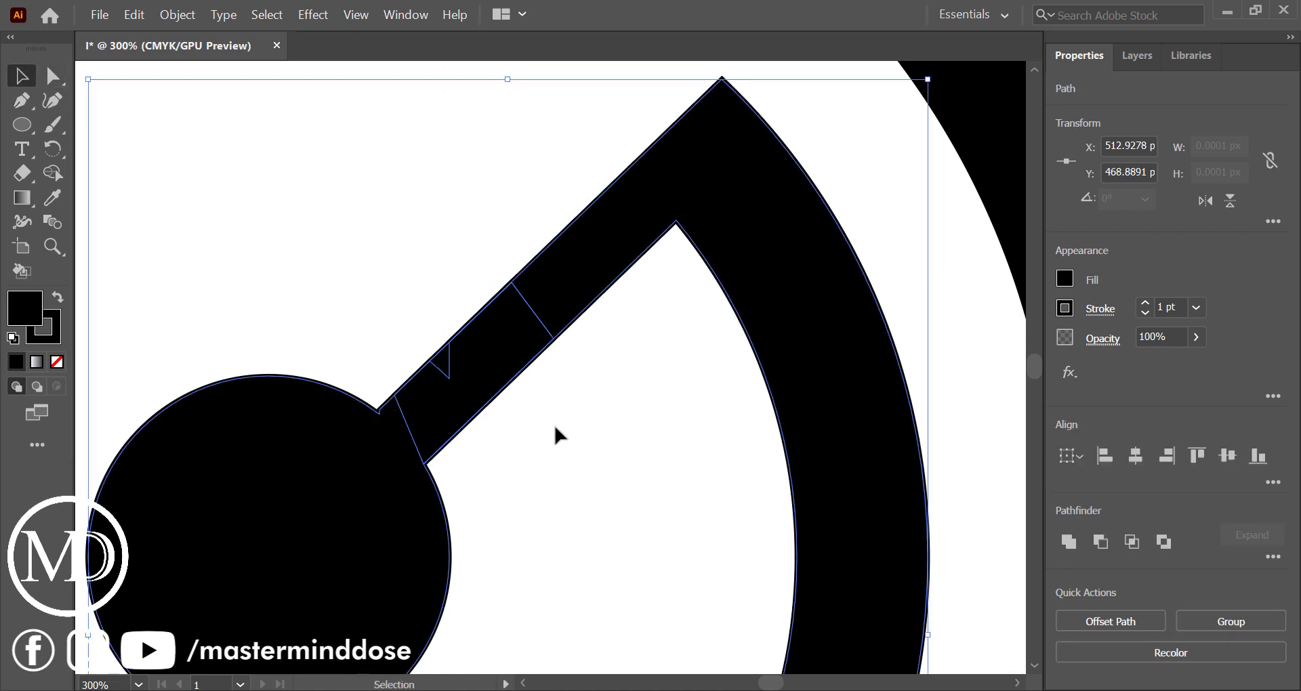
left_click(1069, 542)
scroll(707, 489, "down", 4)
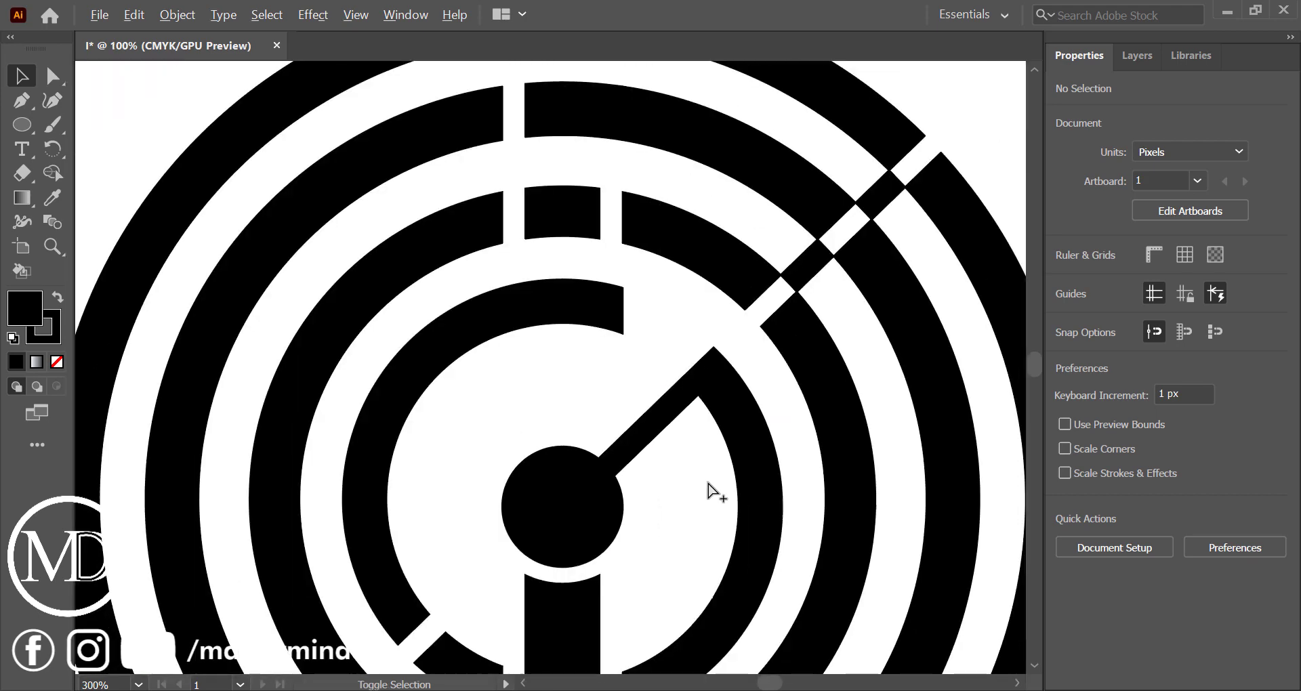
scroll(709, 490, "down", 1)
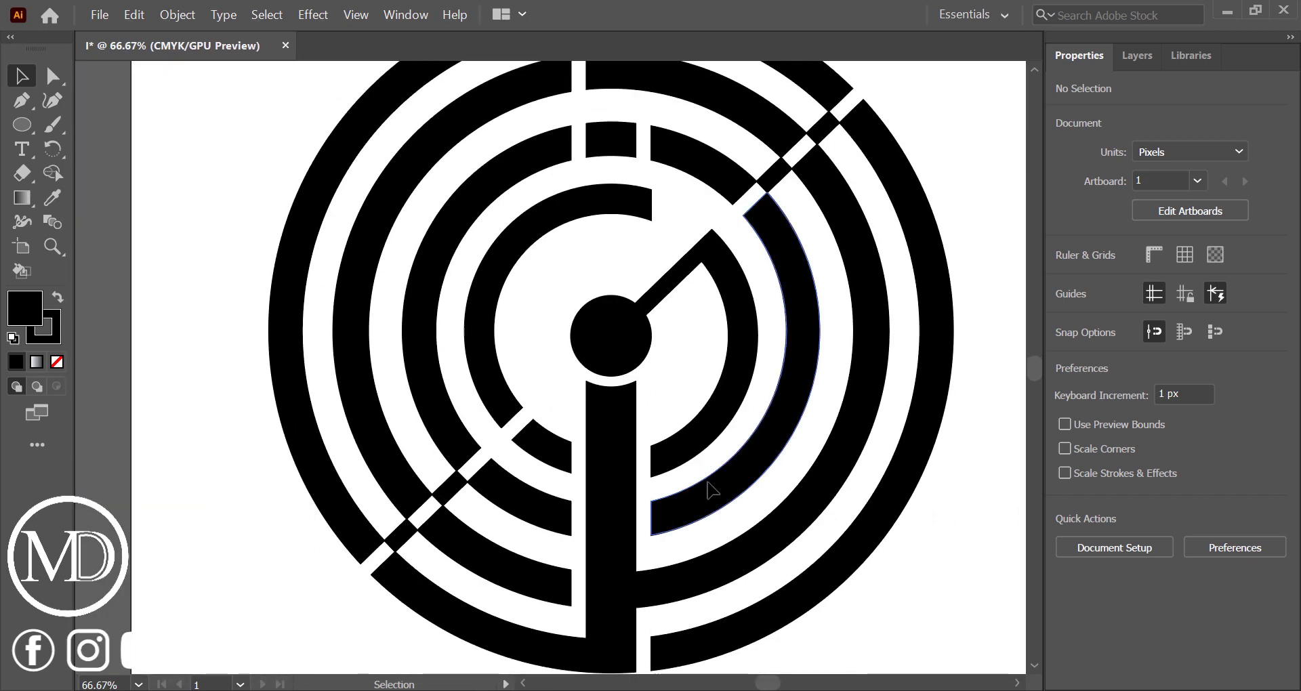
scroll(708, 490, "down", 1)
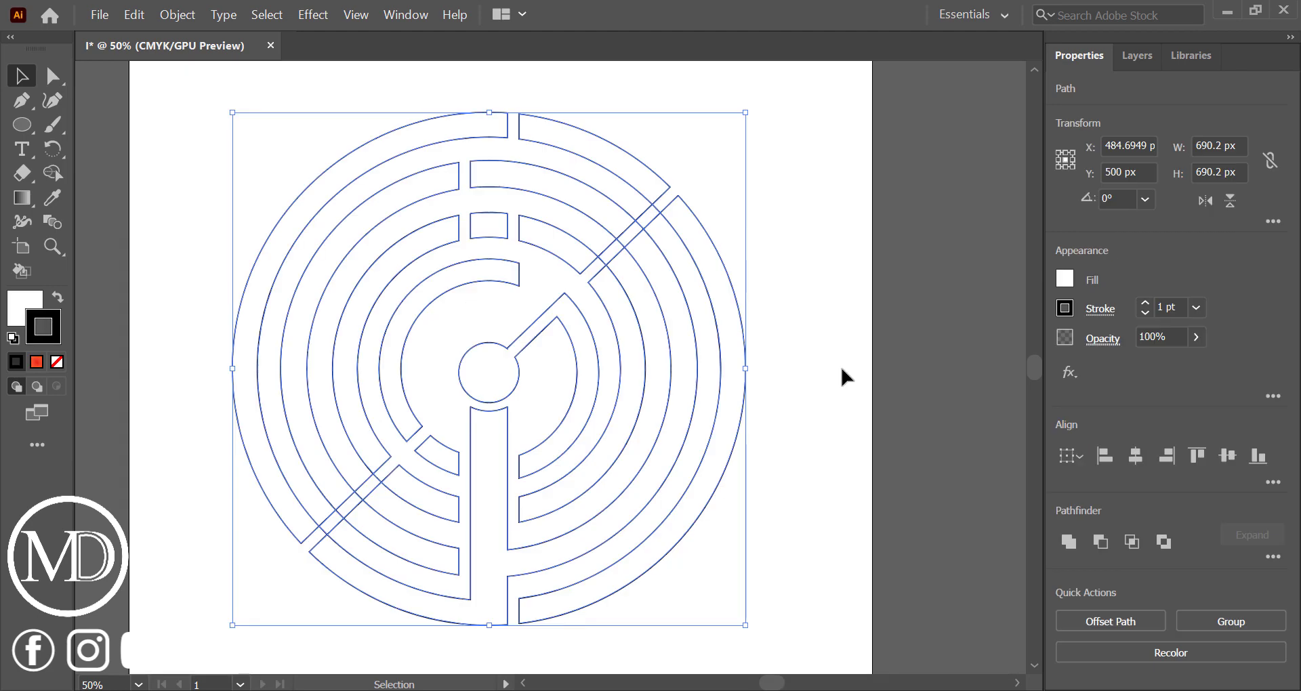
Select the whole design and remove the small diagonal pieces bridging the rings in the lower-left gap with Shape Builder
left_click(844, 376)
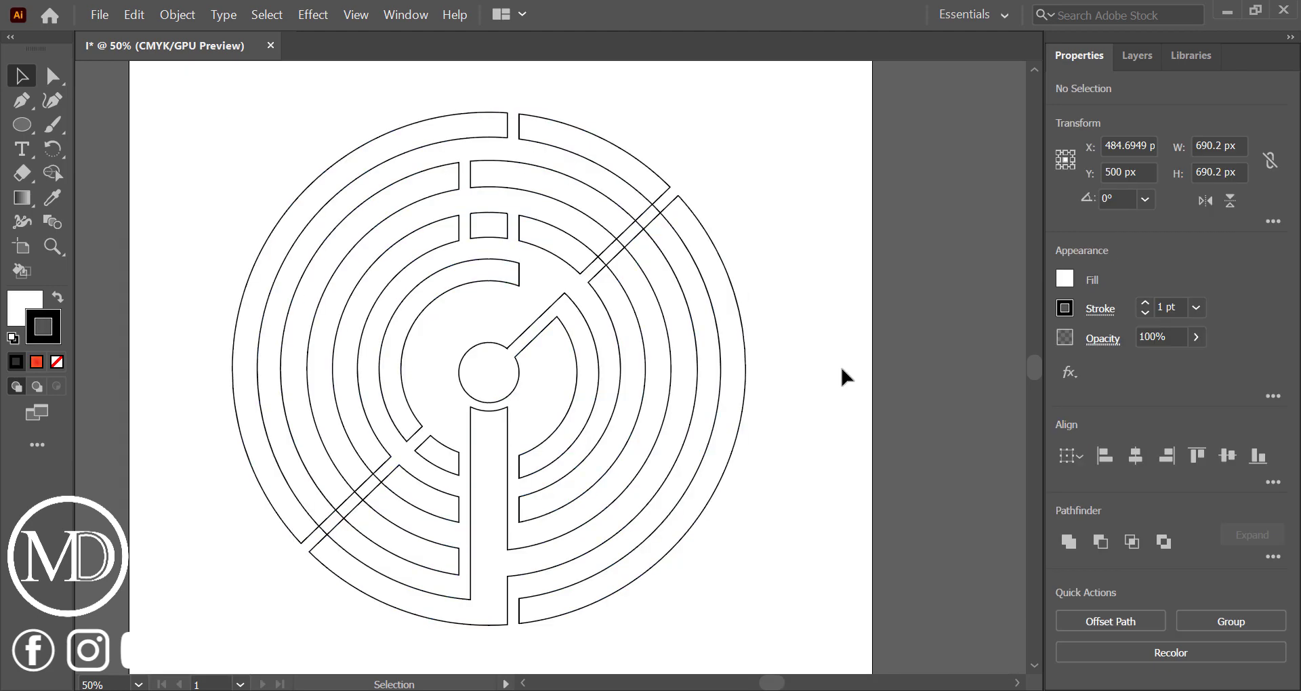
left_click_drag(235, 129, 860, 590)
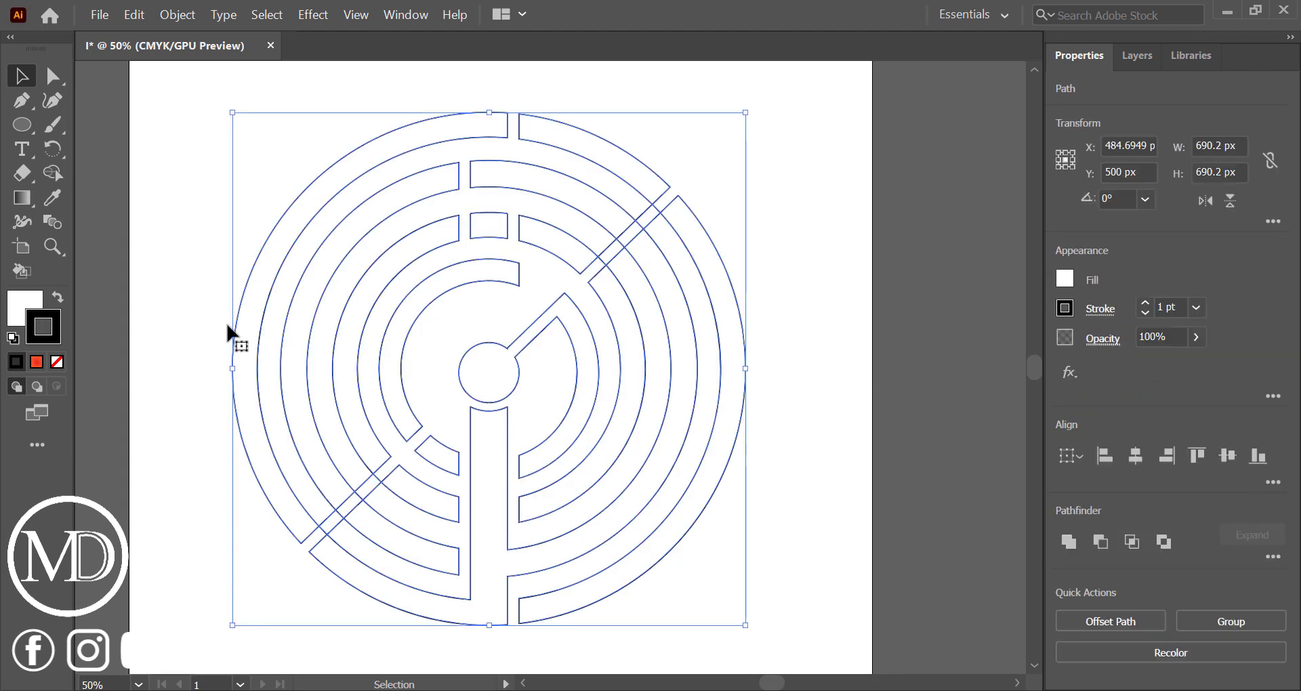
left_click(57, 178)
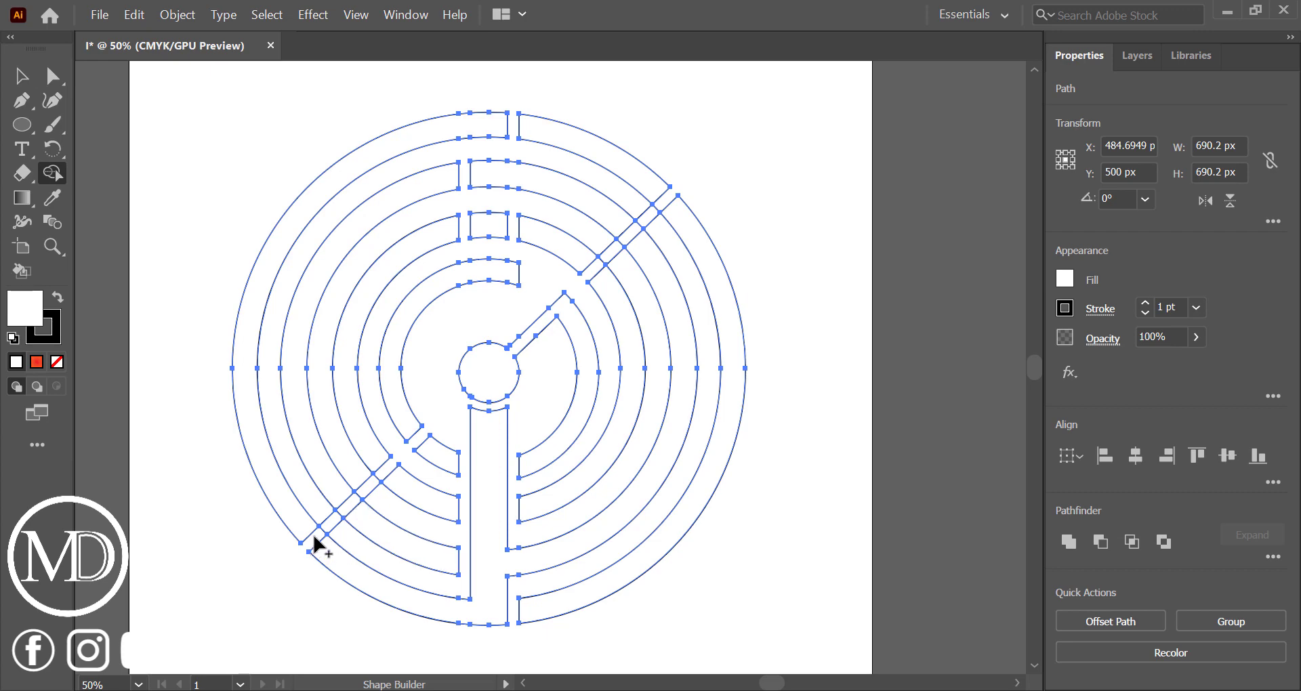
left_click_drag(314, 543, 327, 536)
scroll(357, 508, "up", 4)
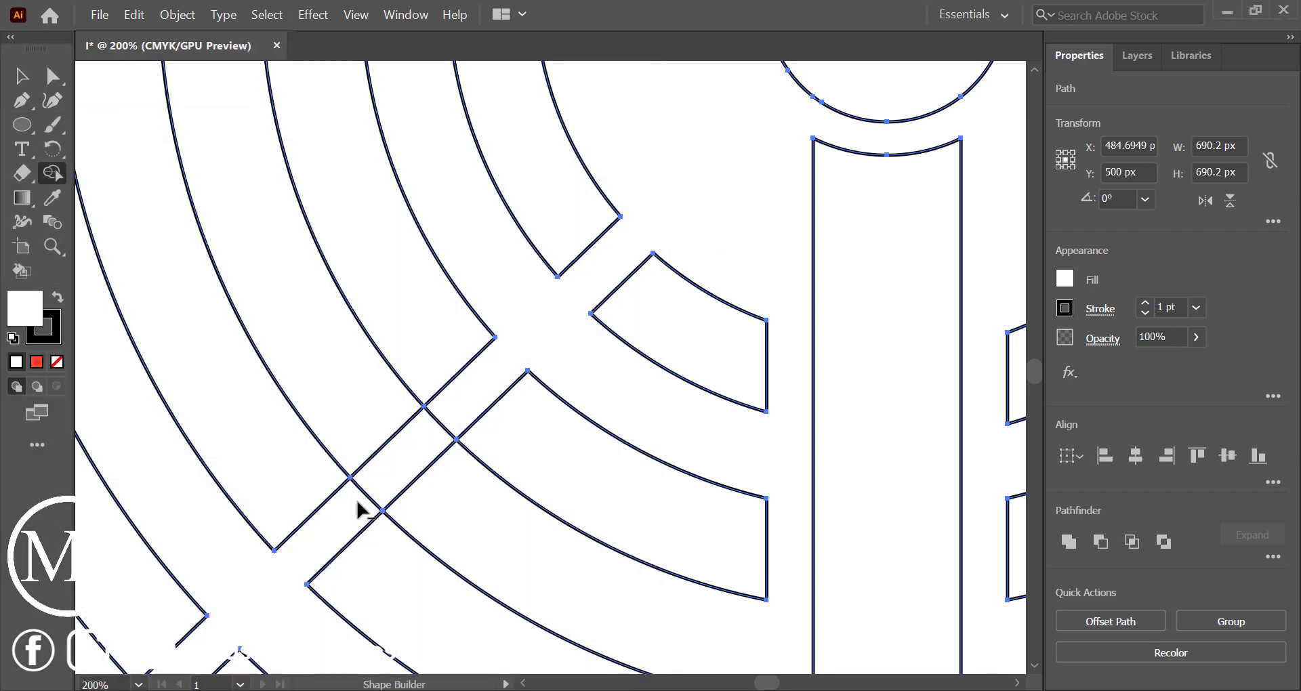
left_click_drag(358, 509, 442, 416)
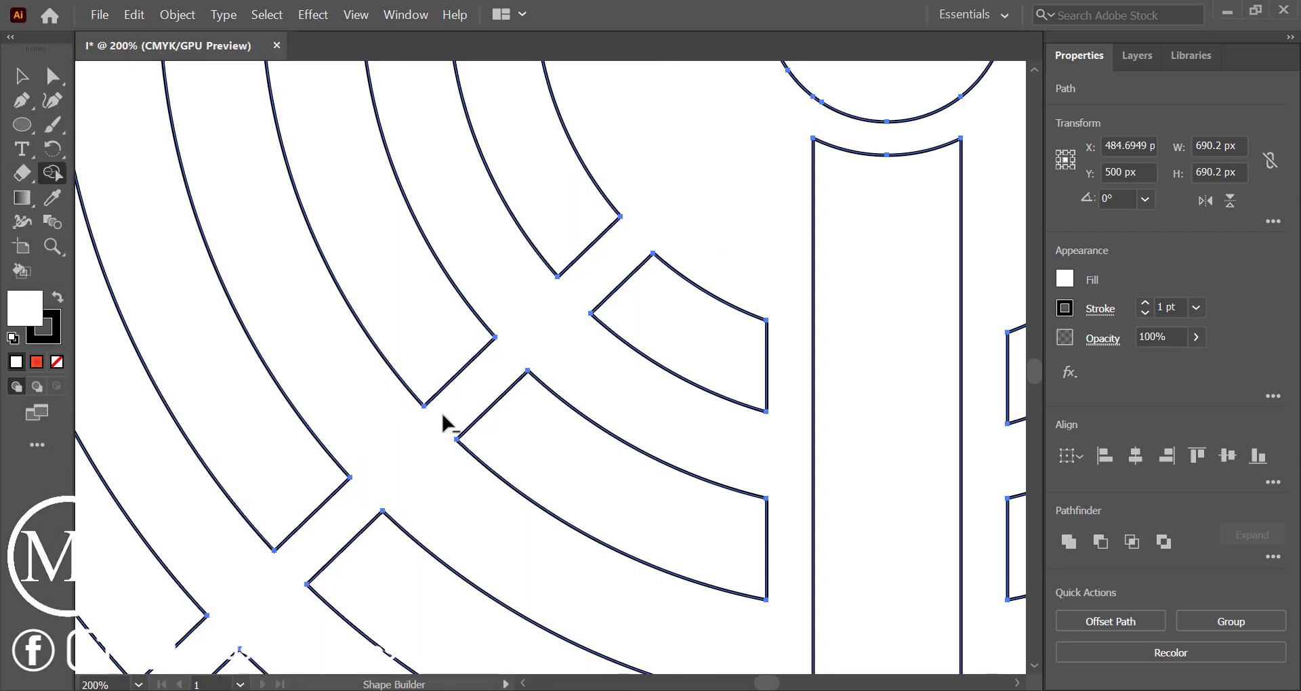
scroll(441, 410, "down", 3)
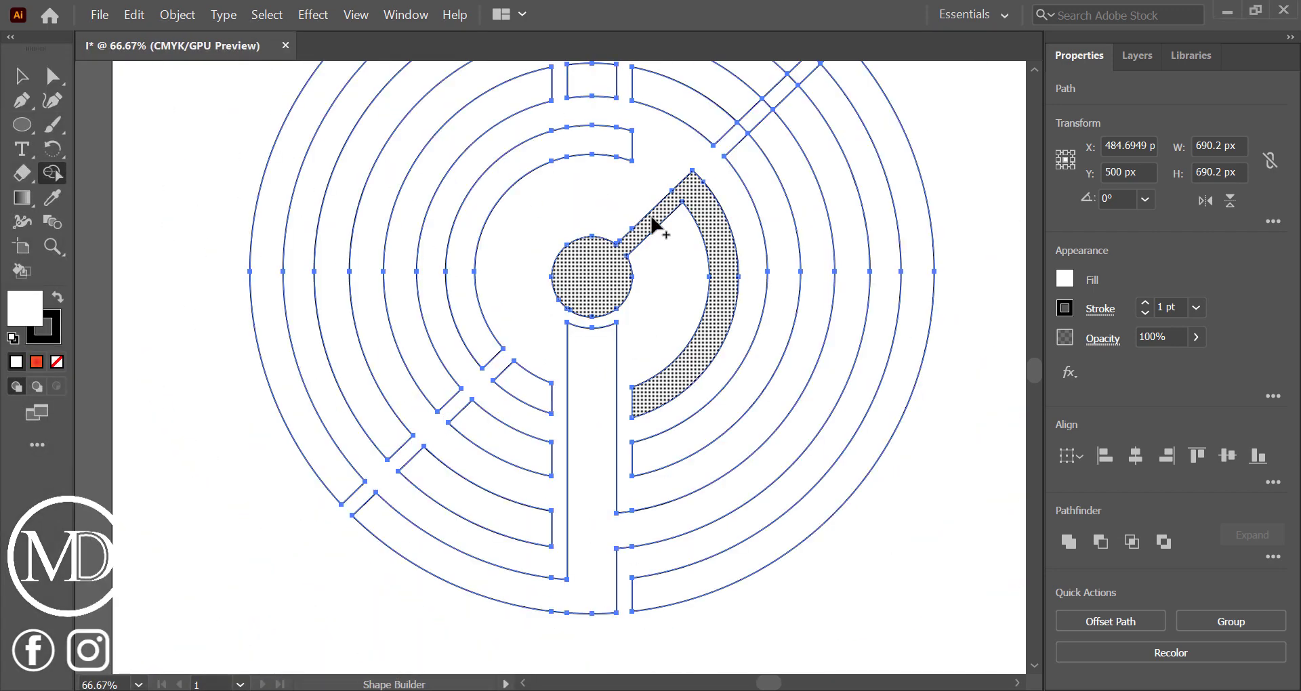
Remove the small diagonal pieces bridging the rings in the upper-right gap with Shape Builder
scroll(656, 226, "up", 5)
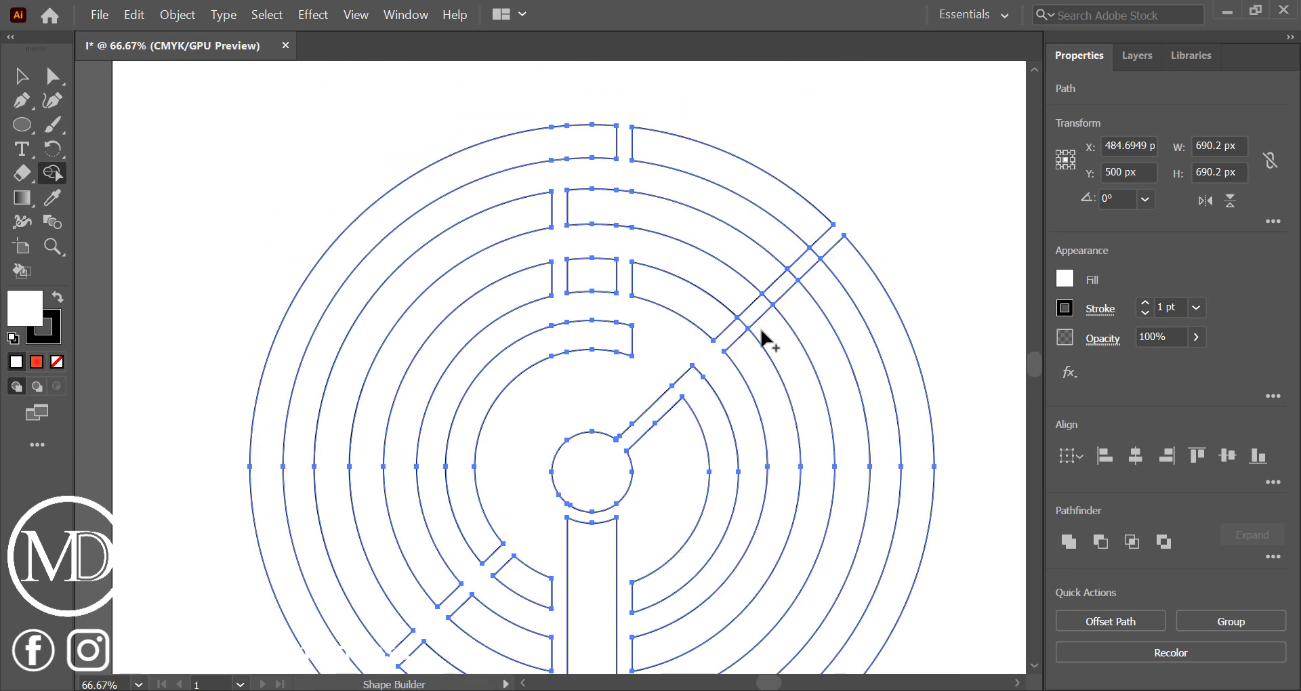
scroll(755, 331, "up", 3)
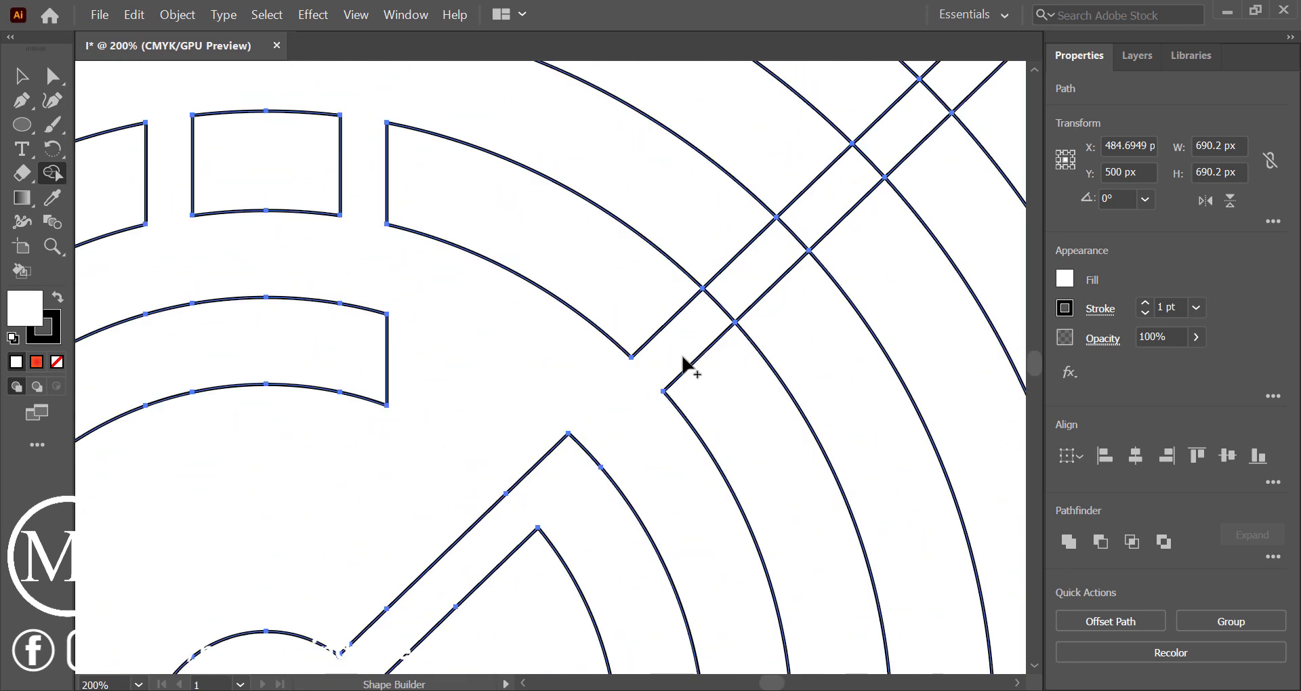
scroll(682, 356, "right", 3)
scroll(683, 356, "up", 1)
scroll(680, 352, "up", 2)
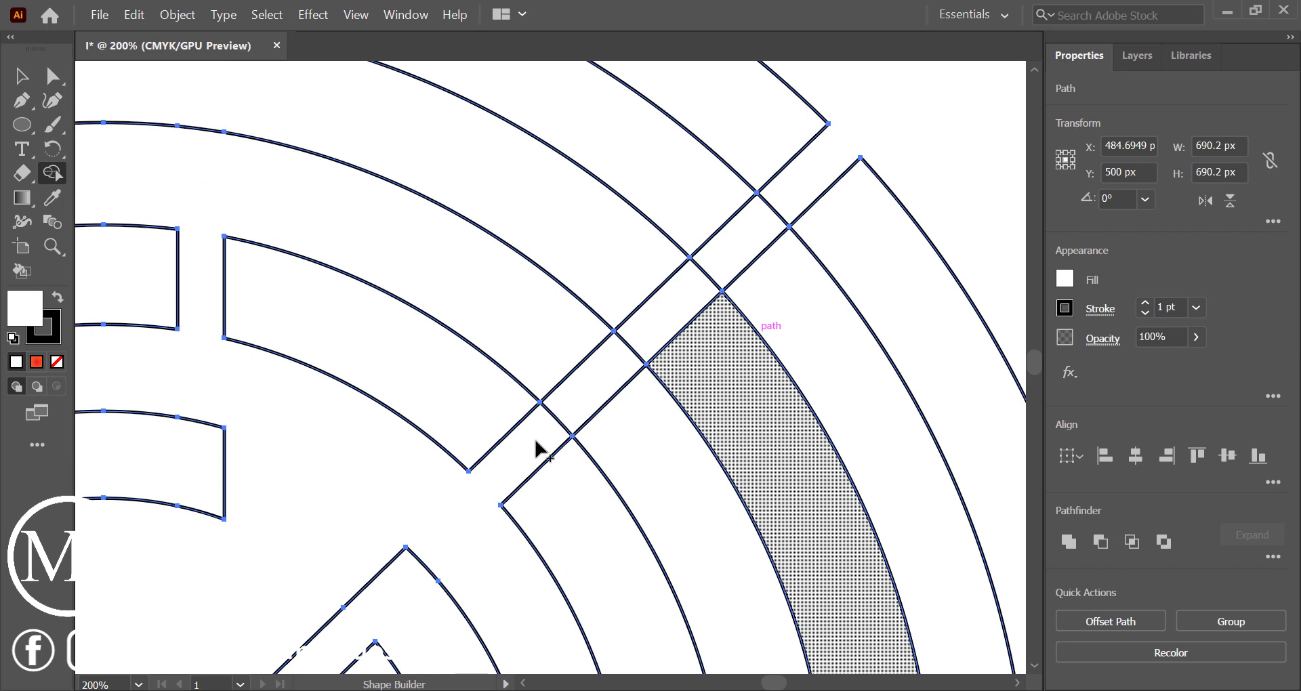
left_click_drag(529, 448, 783, 216)
scroll(783, 217, "down", 4)
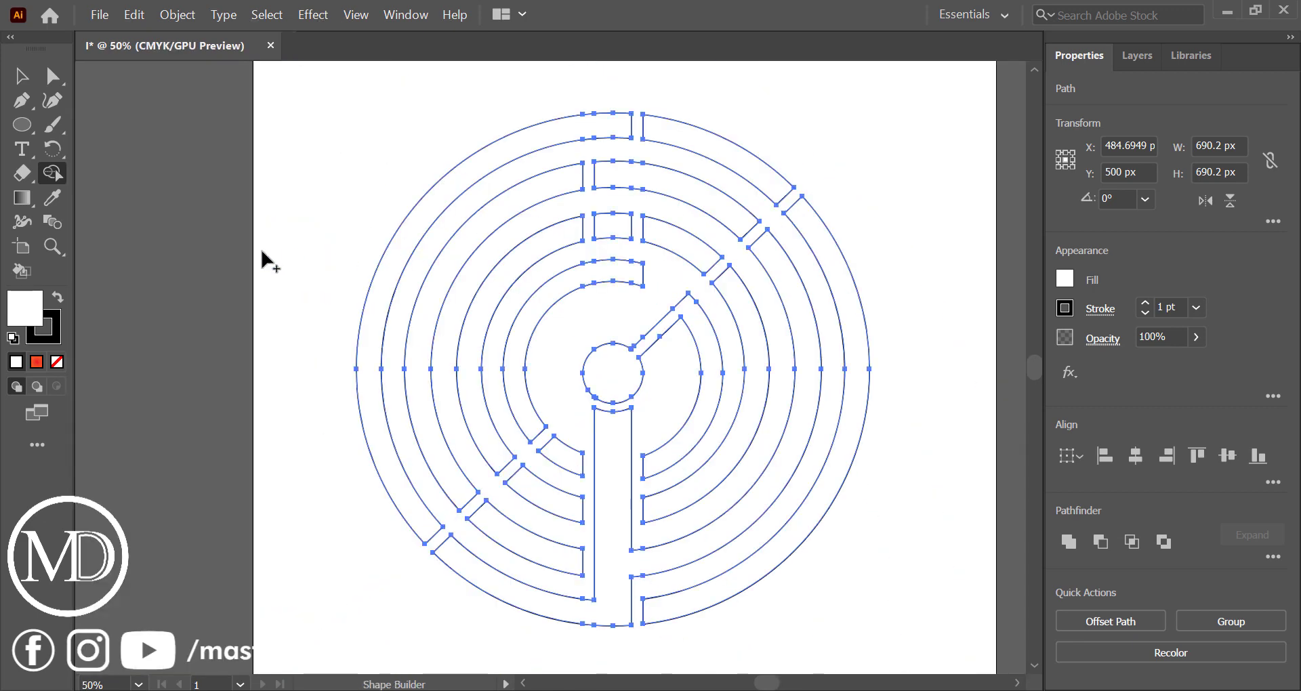
Select the complete circular design and fill it with a red-to-orange radial gradient
left_click(19, 82)
left_click(273, 148)
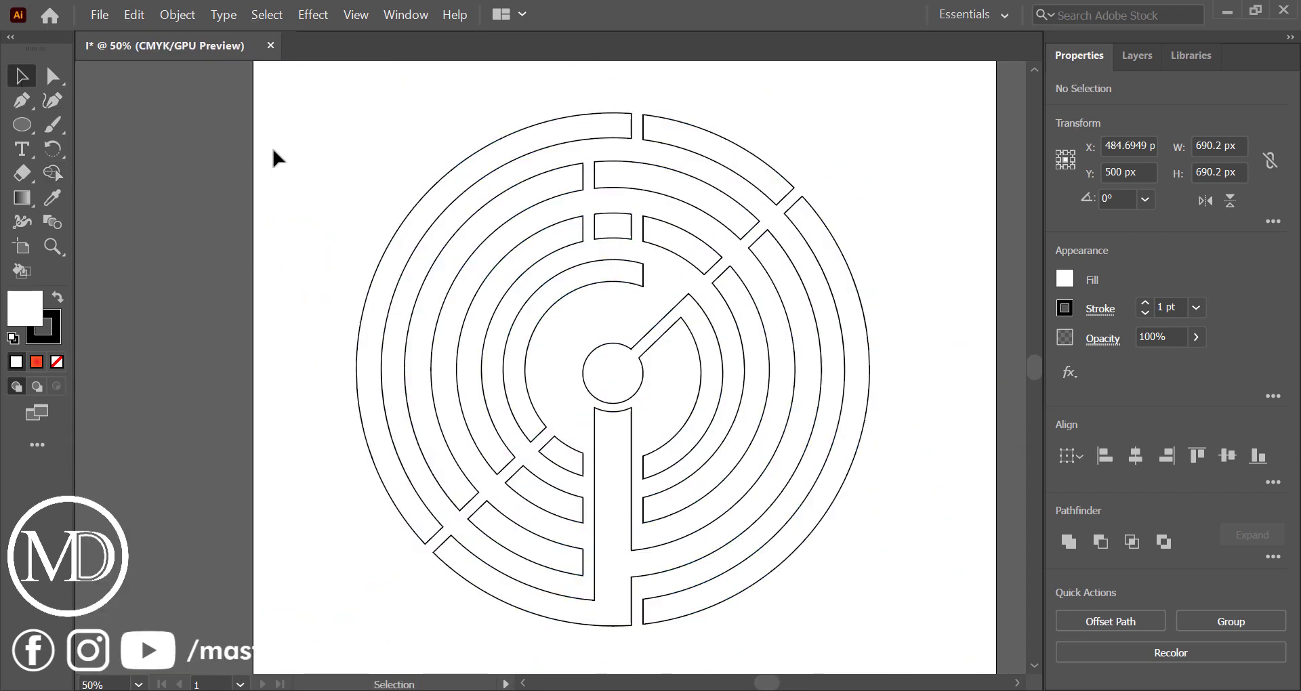
left_click_drag(349, 141, 920, 632)
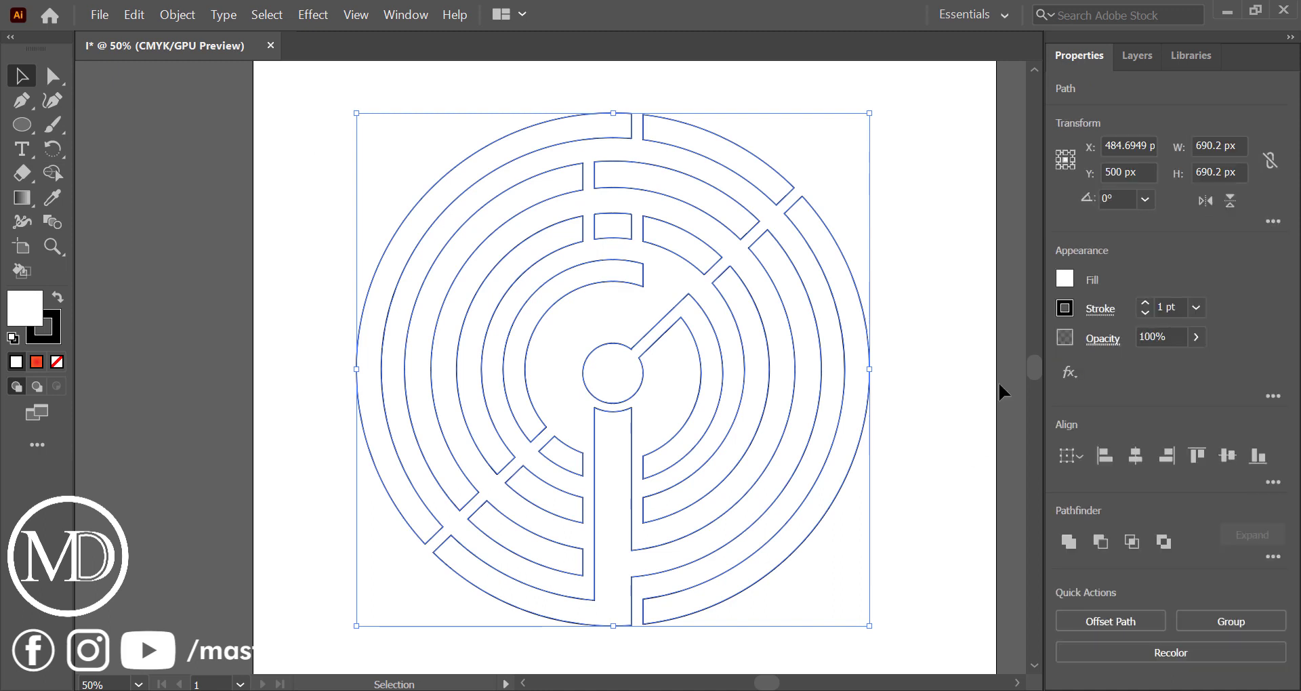
left_click(1065, 279)
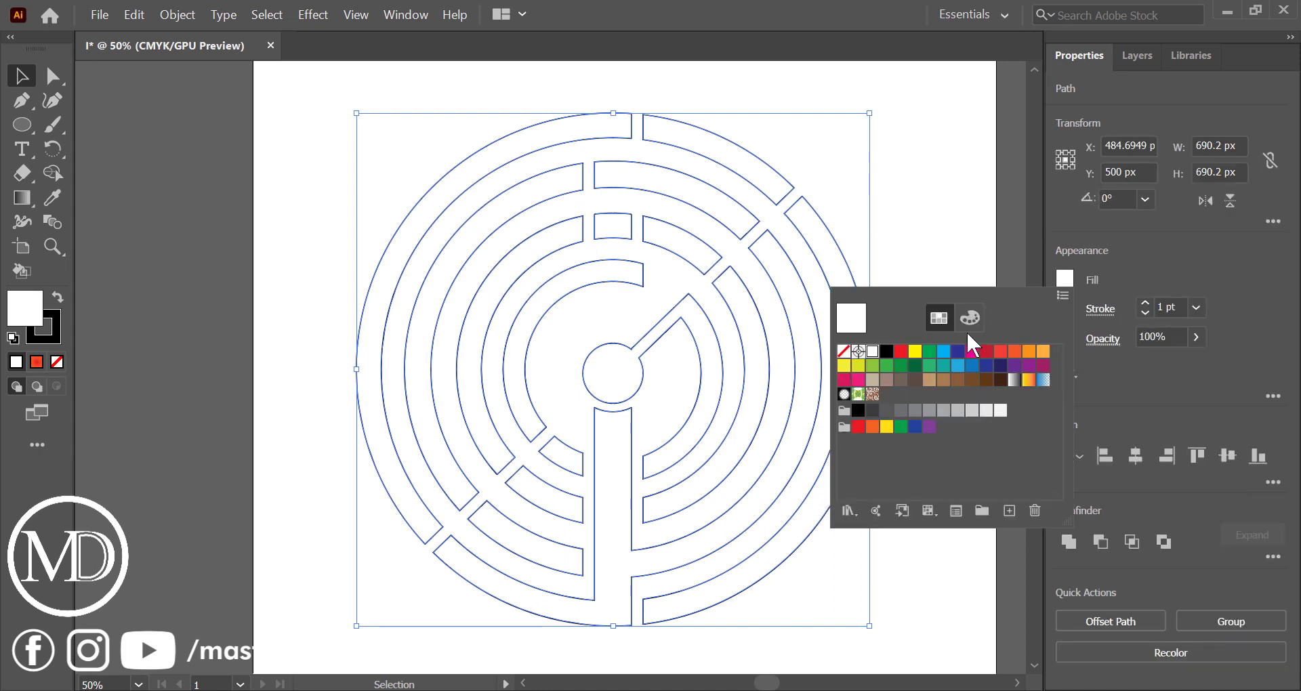
left_click(1067, 279)
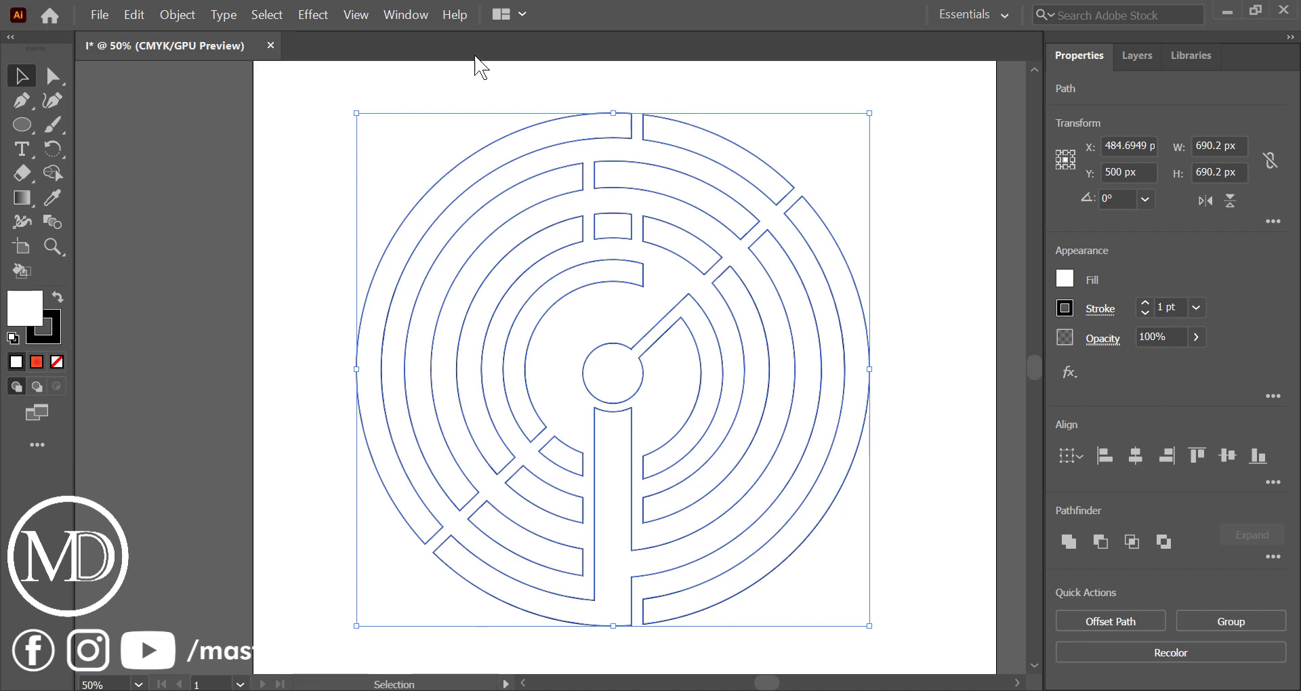
left_click(422, 17)
left_click(580, 477)
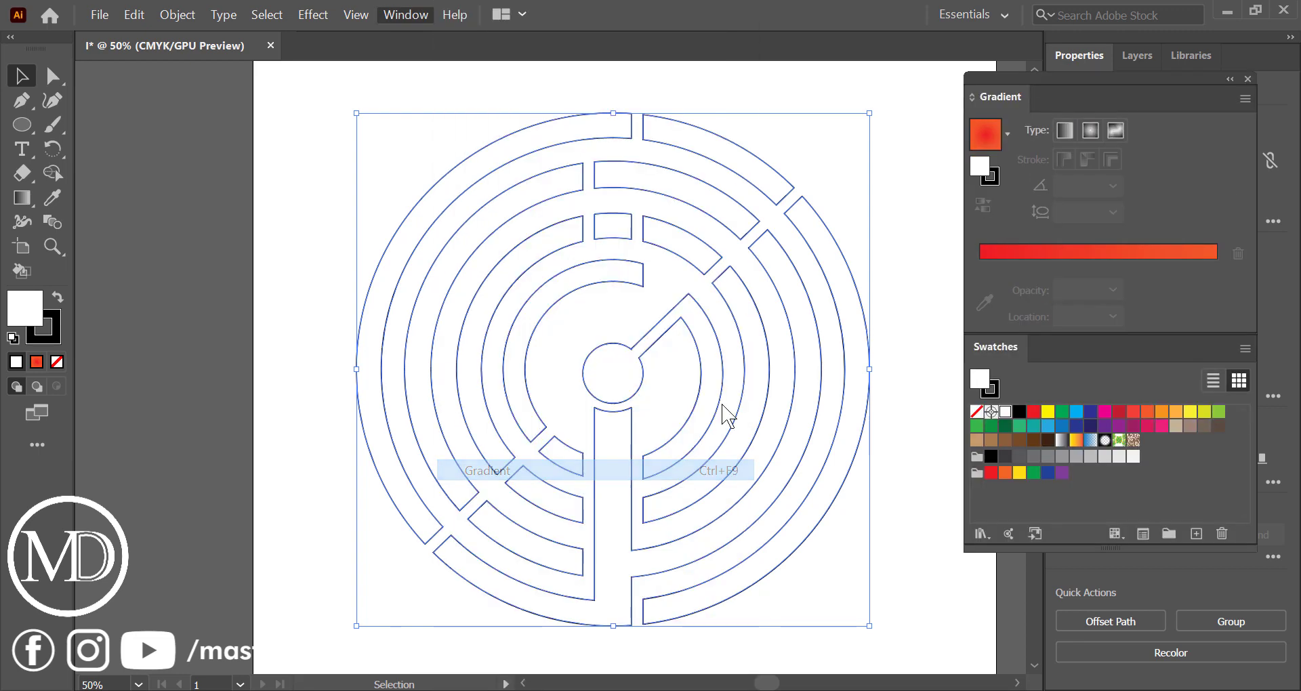
left_click(1088, 132)
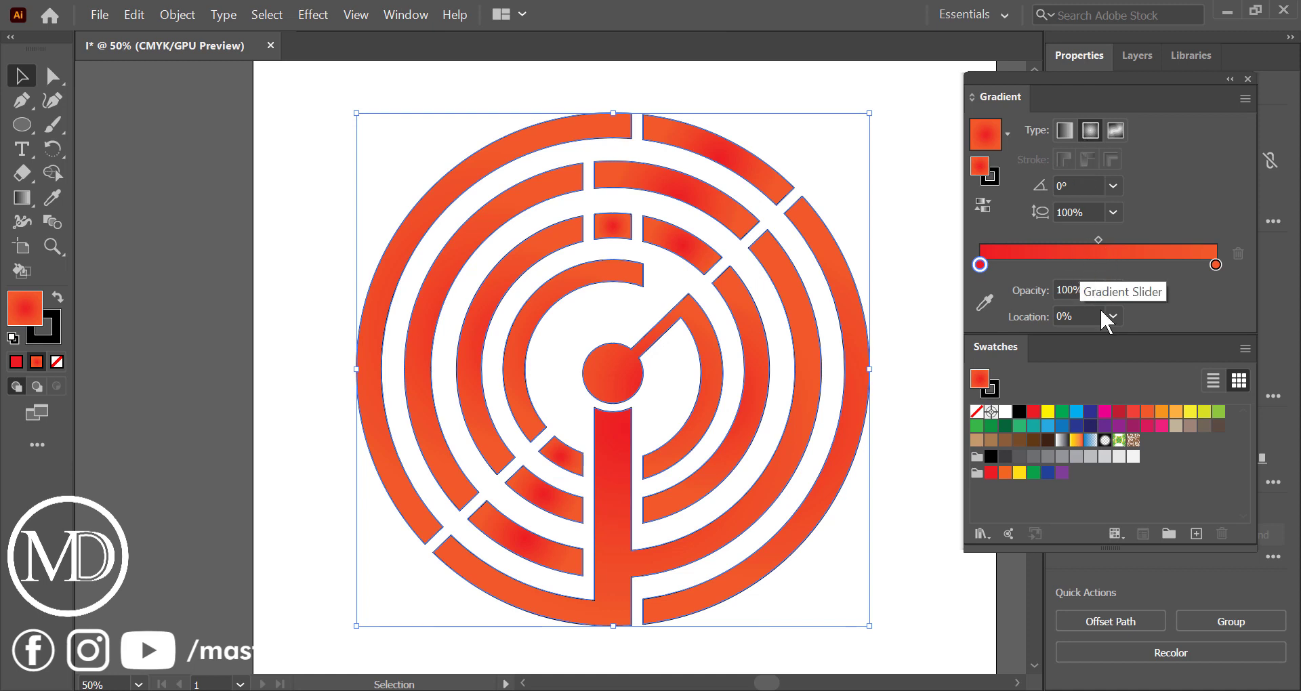
Change the design's fill to a linear gradient with a red start stop and a green end stop
left_click_drag(1190, 415, 1217, 266)
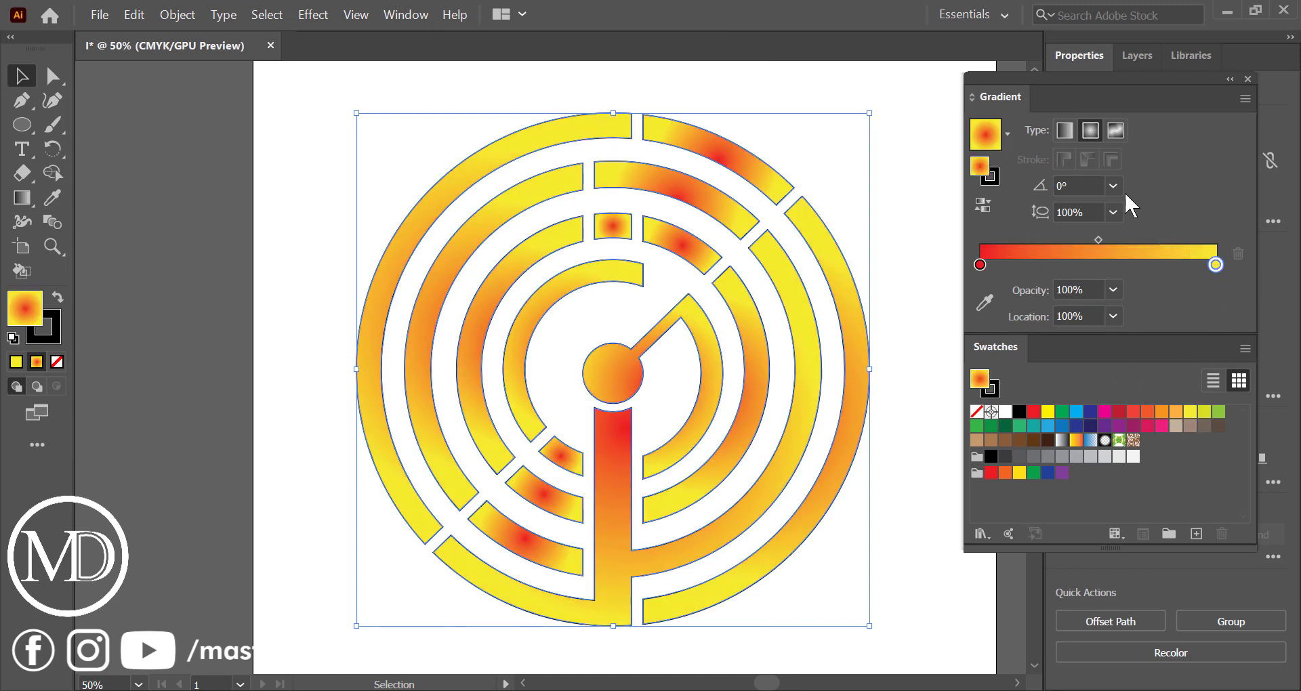
left_click(1067, 129)
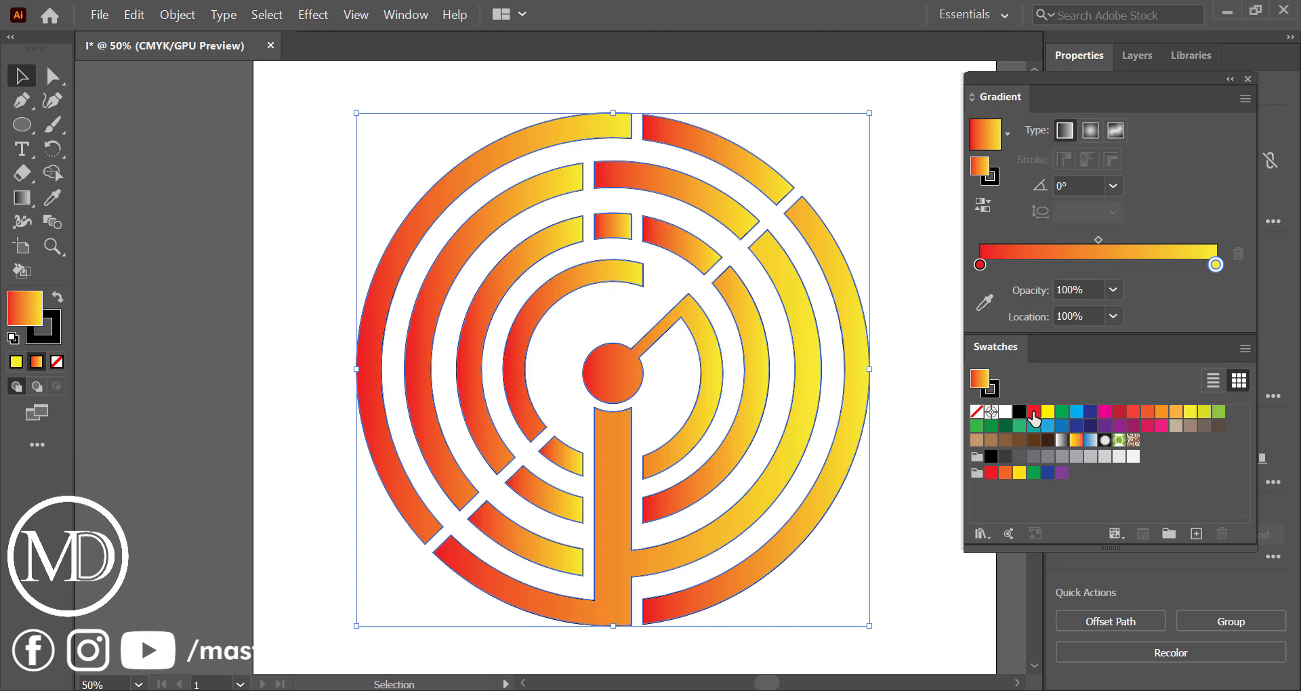
left_click_drag(1034, 411, 981, 268)
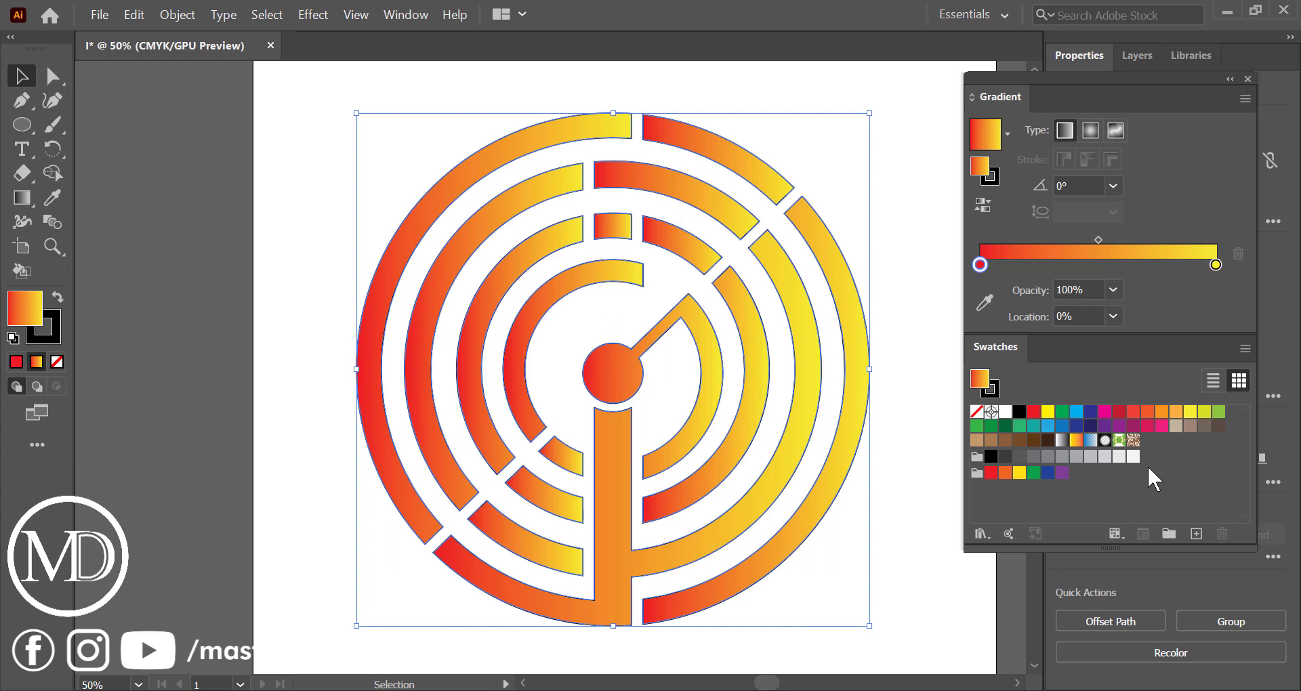
left_click_drag(1062, 417, 1216, 266)
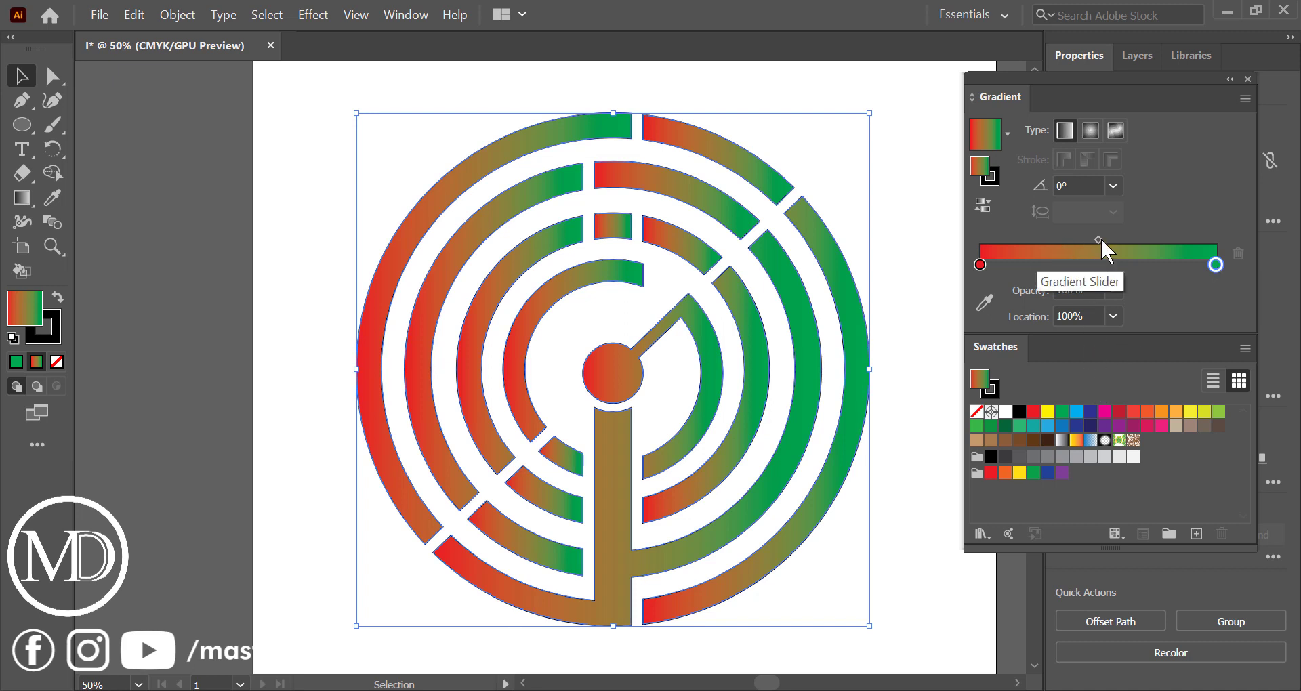
left_click(1089, 138)
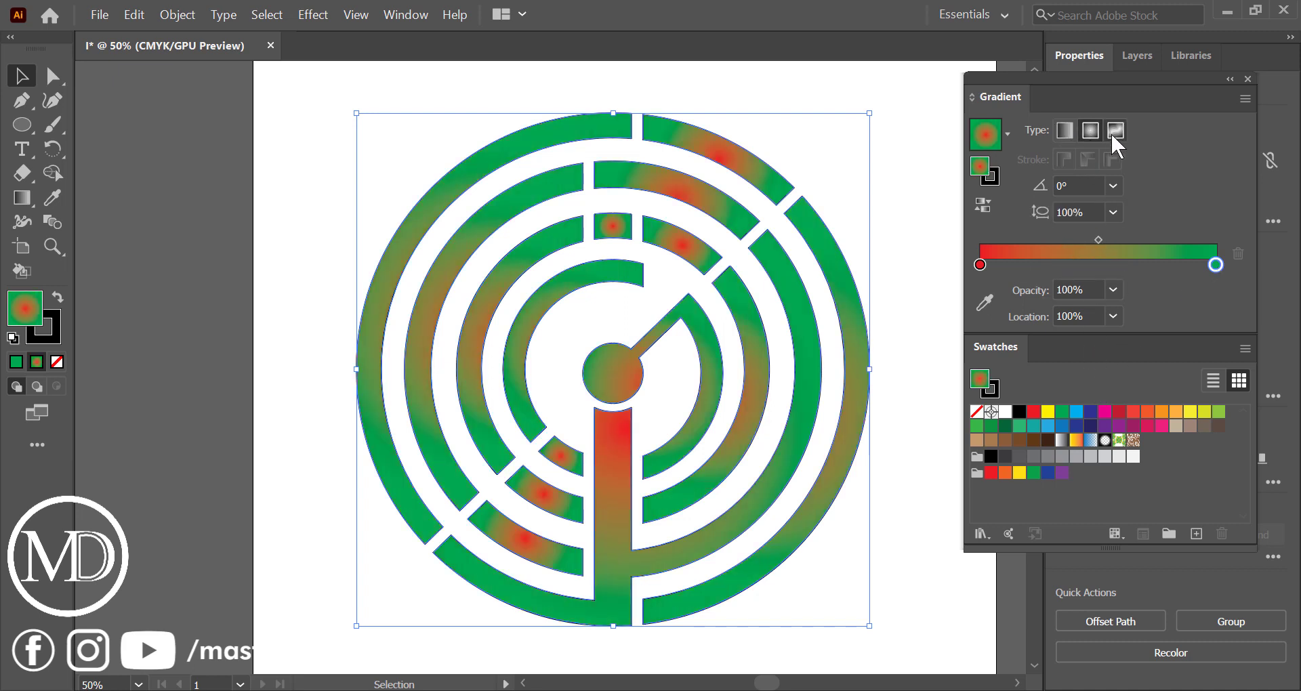
left_click(1116, 134)
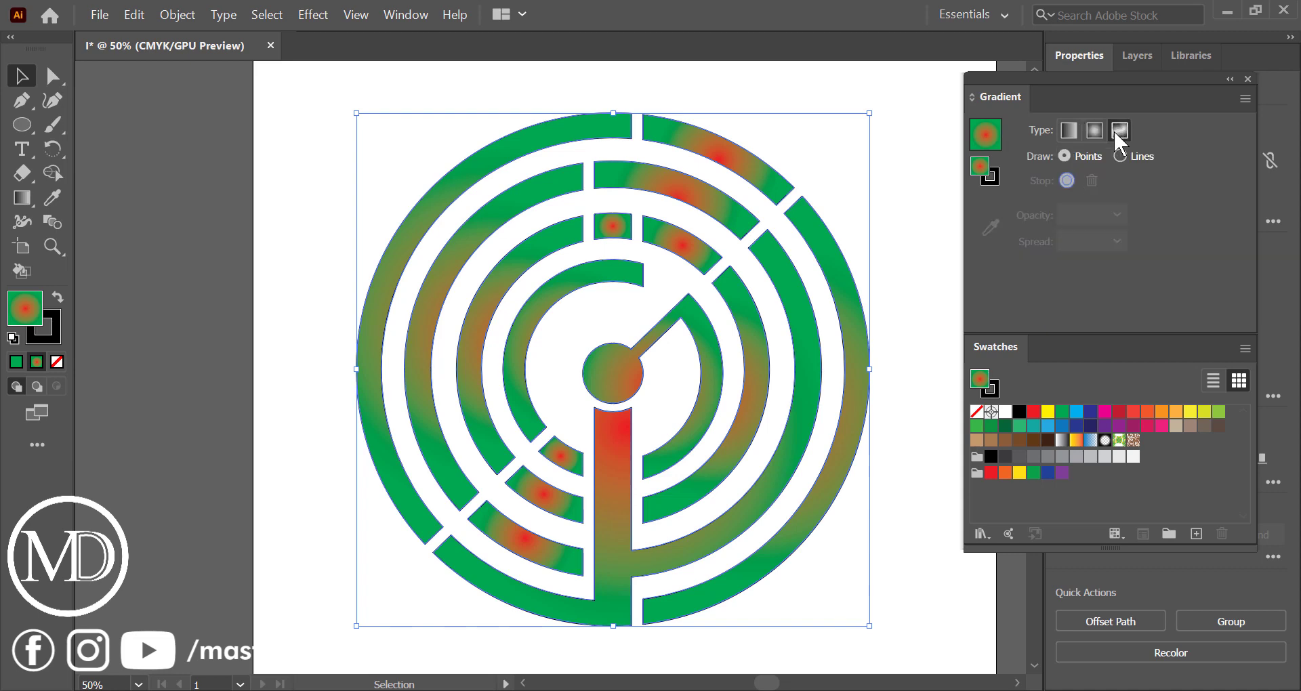
left_click(1066, 130)
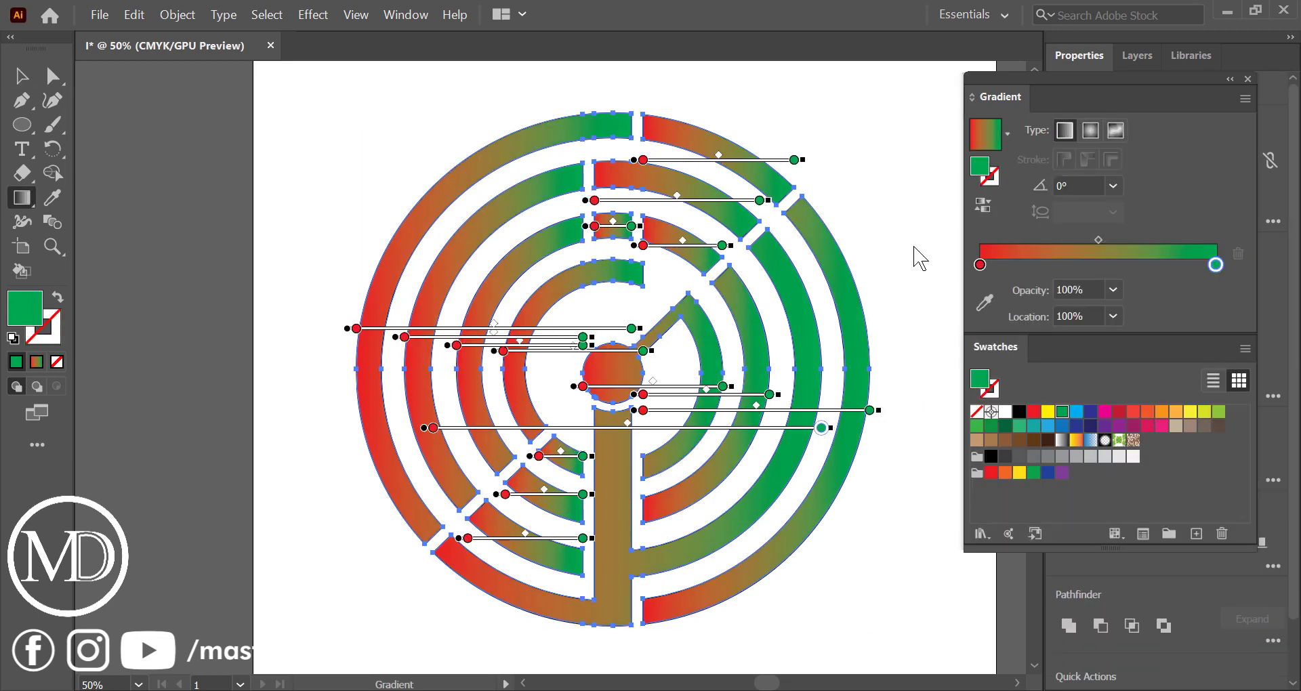
Stretch one diagonal gradient from the design's upper left to lower right, about -47.4°, with red at about 21% and green at about 80.5%
mouse_move(394, 125)
left_mouse_down()
mouse_move(848, 517)
mouse_move(906, 587)
mouse_move(898, 671)
left_mouse_up()
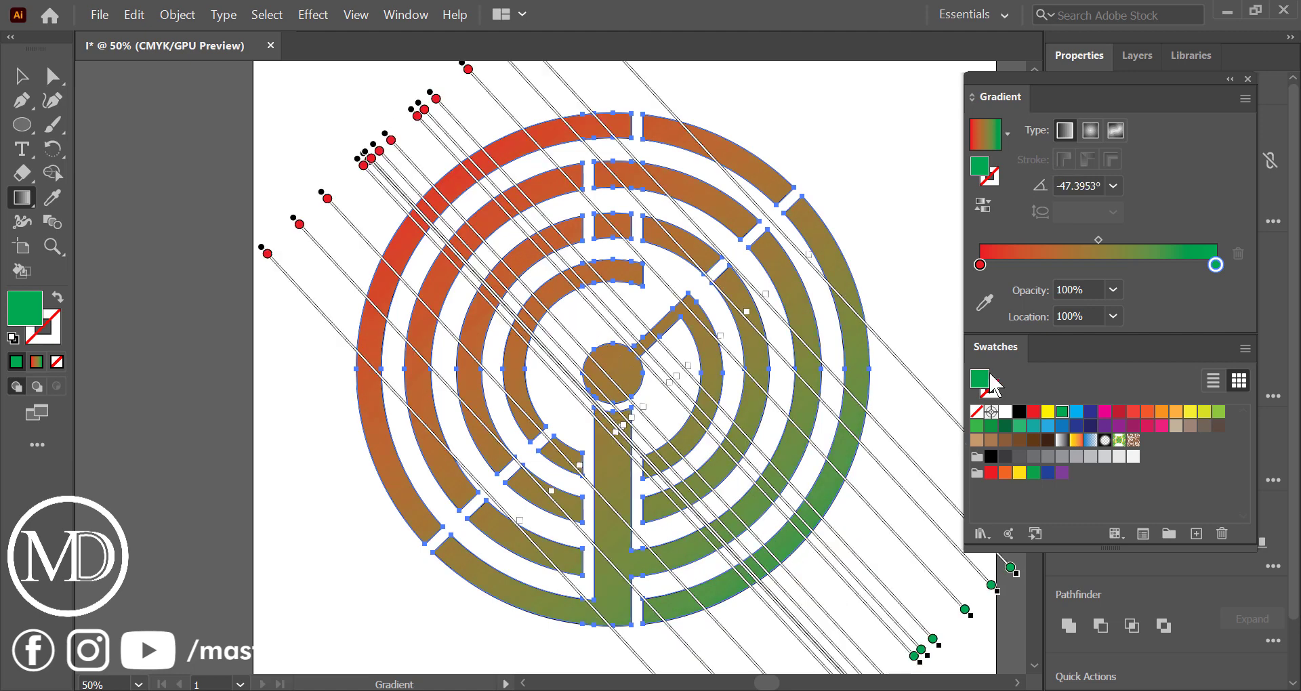
left_click_drag(980, 266, 1029, 266)
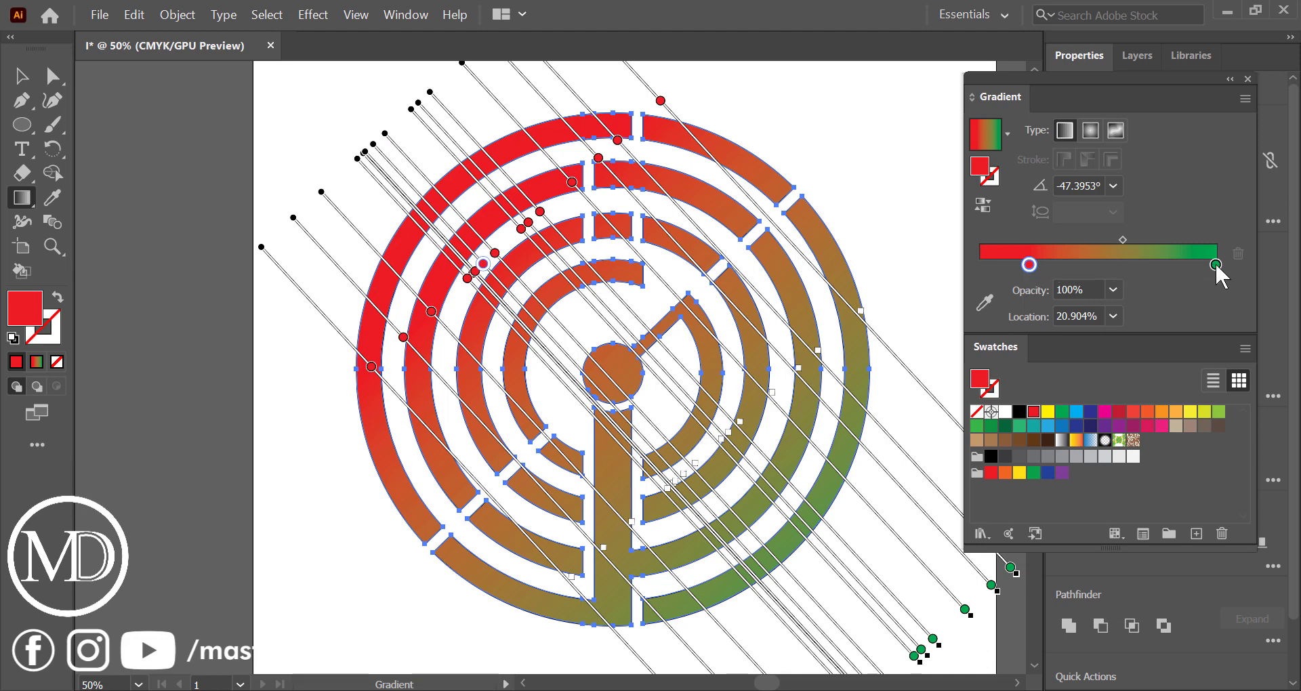
left_click_drag(1215, 265, 1171, 271)
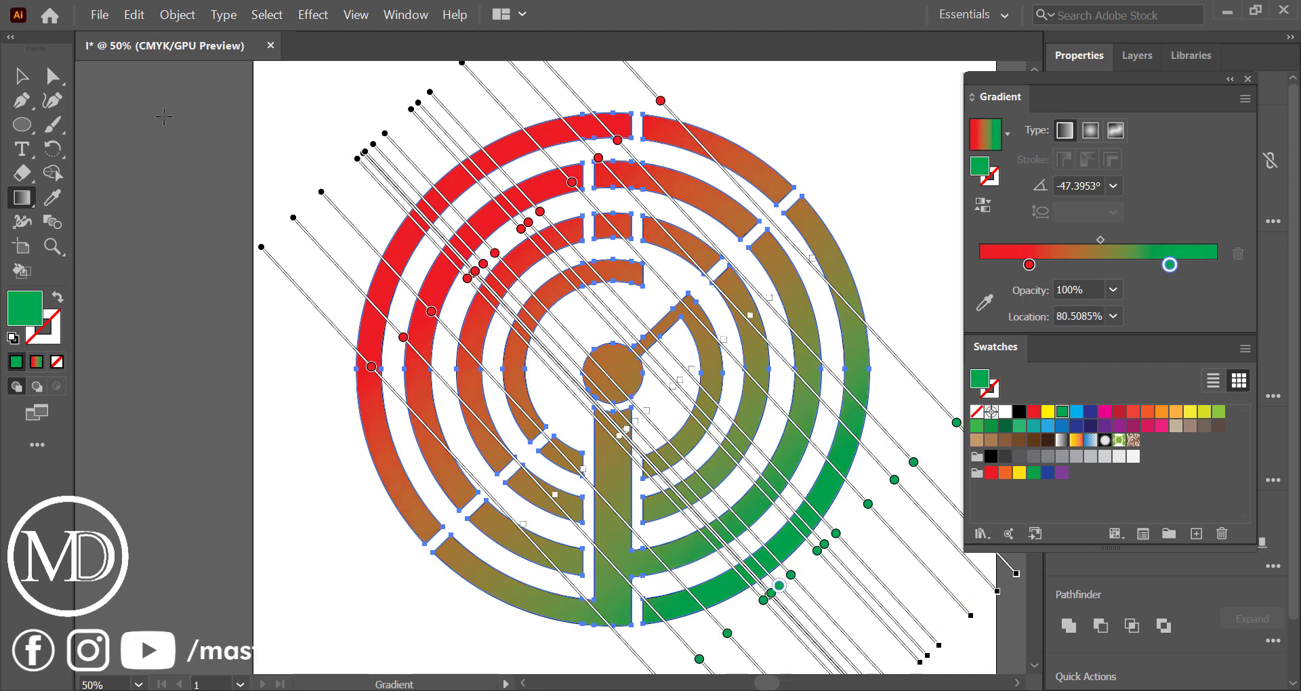
left_click(22, 75)
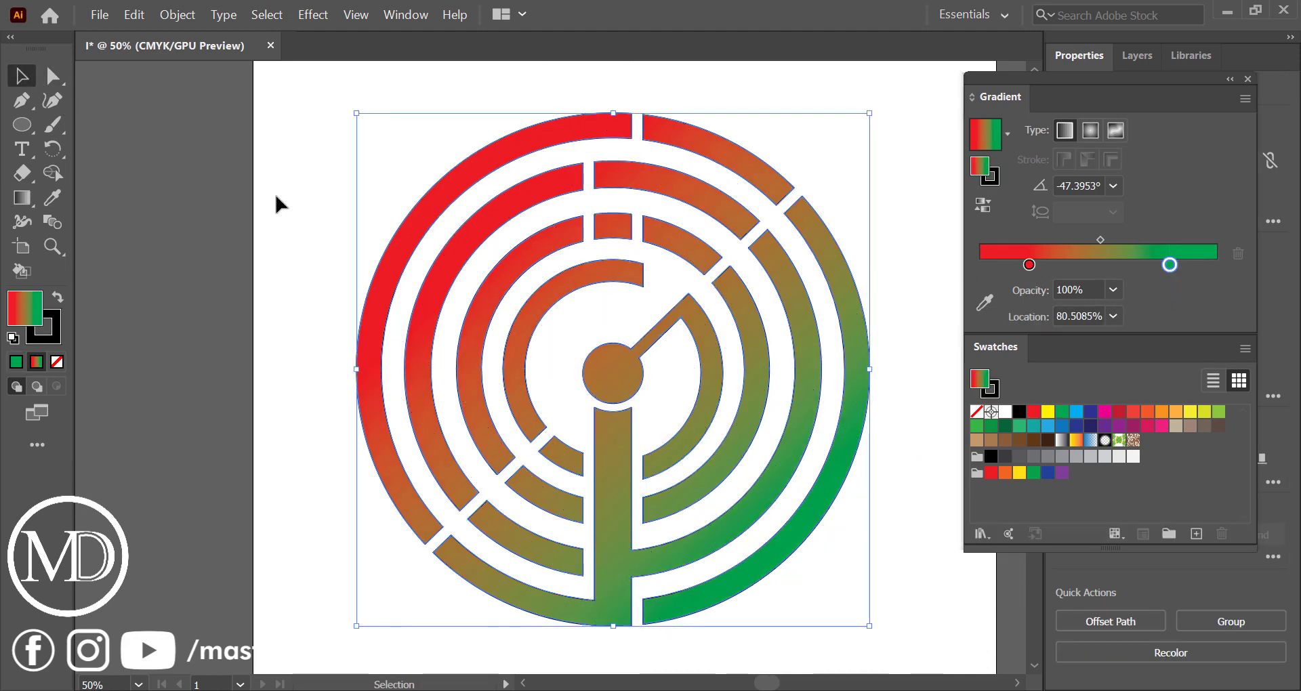
Remove the stroke from the whole circular design and close the floating color, gradient and swatch windows
left_click(300, 178)
left_click_drag(319, 144, 984, 587)
left_click(984, 587)
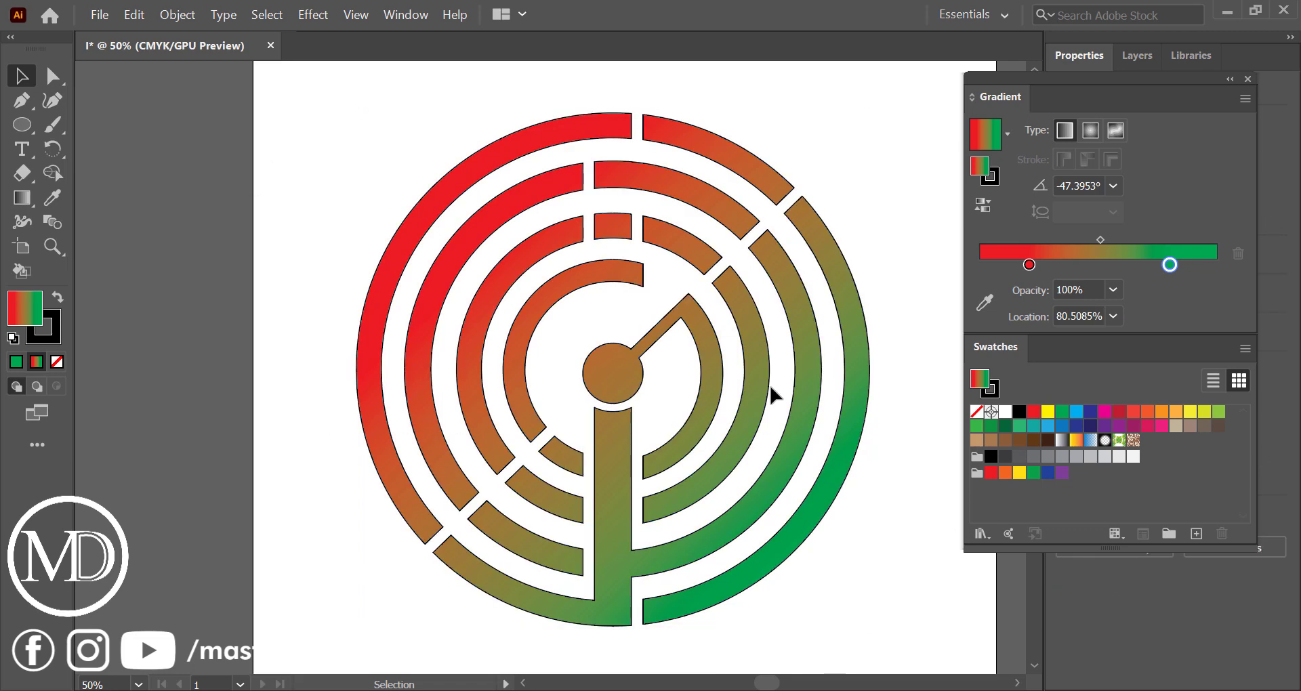
left_click_drag(291, 137, 986, 523)
left_click(54, 334)
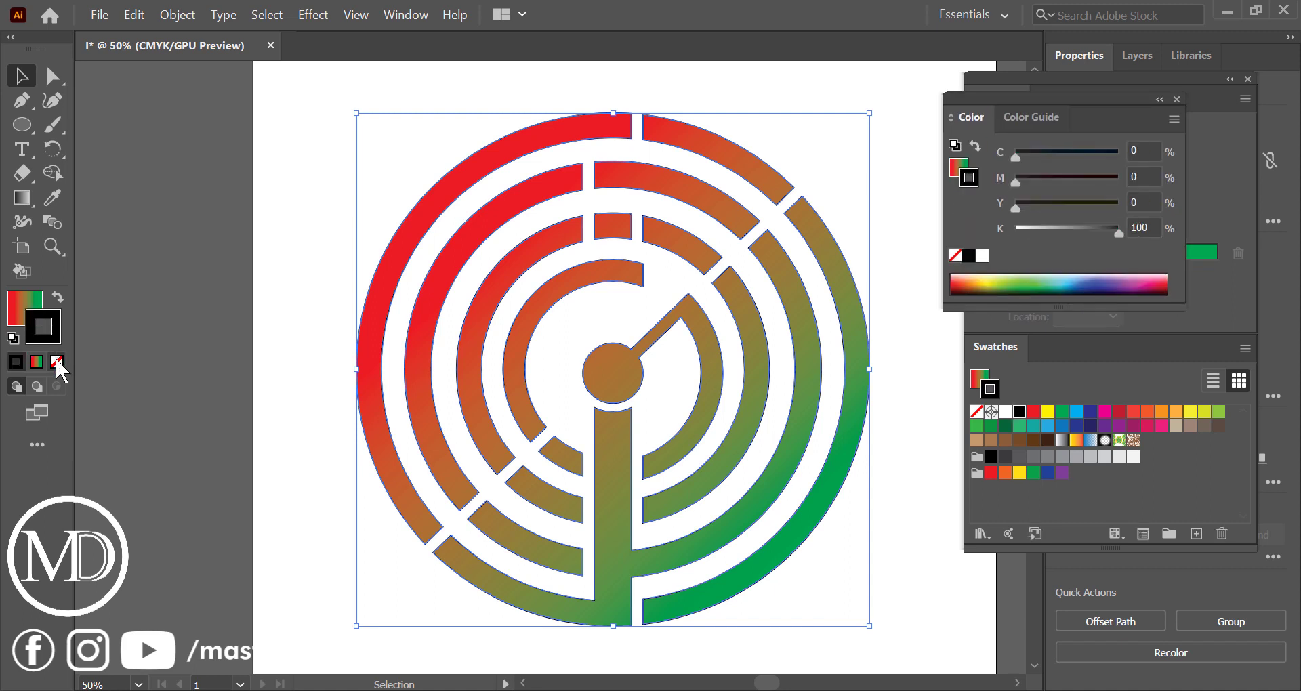
left_click(57, 361)
left_click(190, 313)
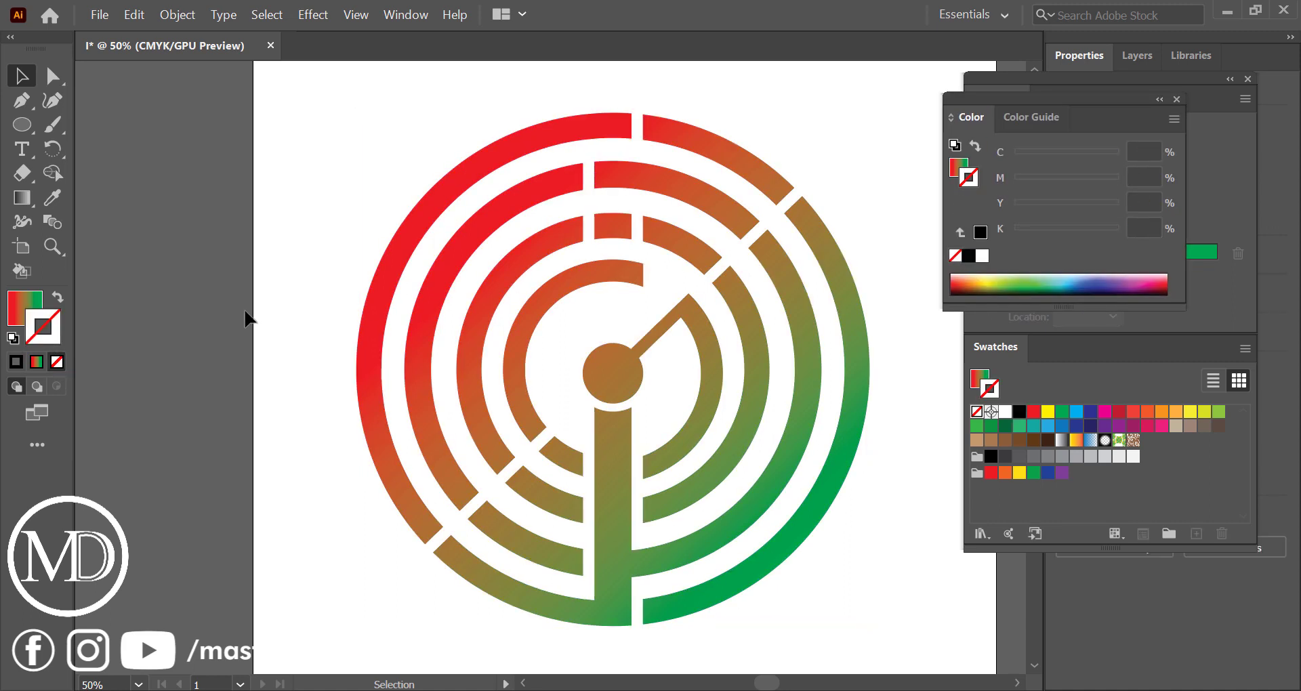
left_click(1177, 100)
left_click(1248, 79)
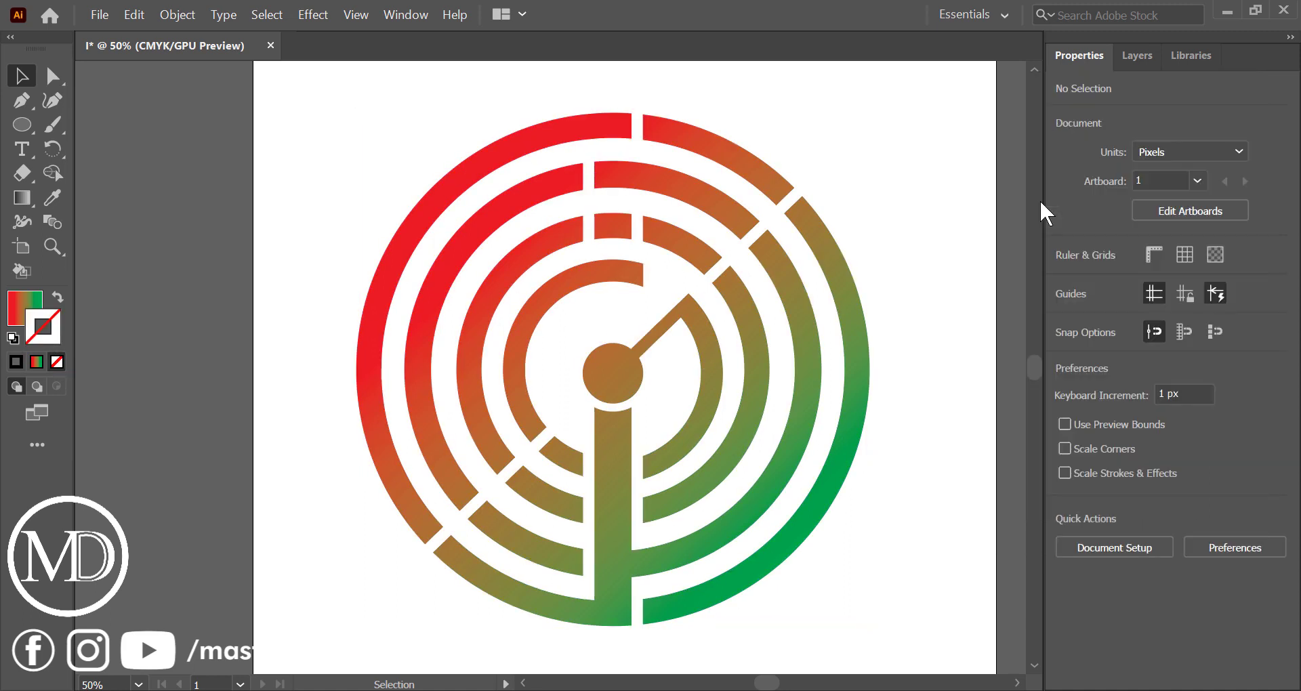
Start saving the finished design to the Desktop in Adobe Illustrator (*.AI) format, ready for a file name
scroll(982, 306, "down", 1)
scroll(982, 307, "right", 4)
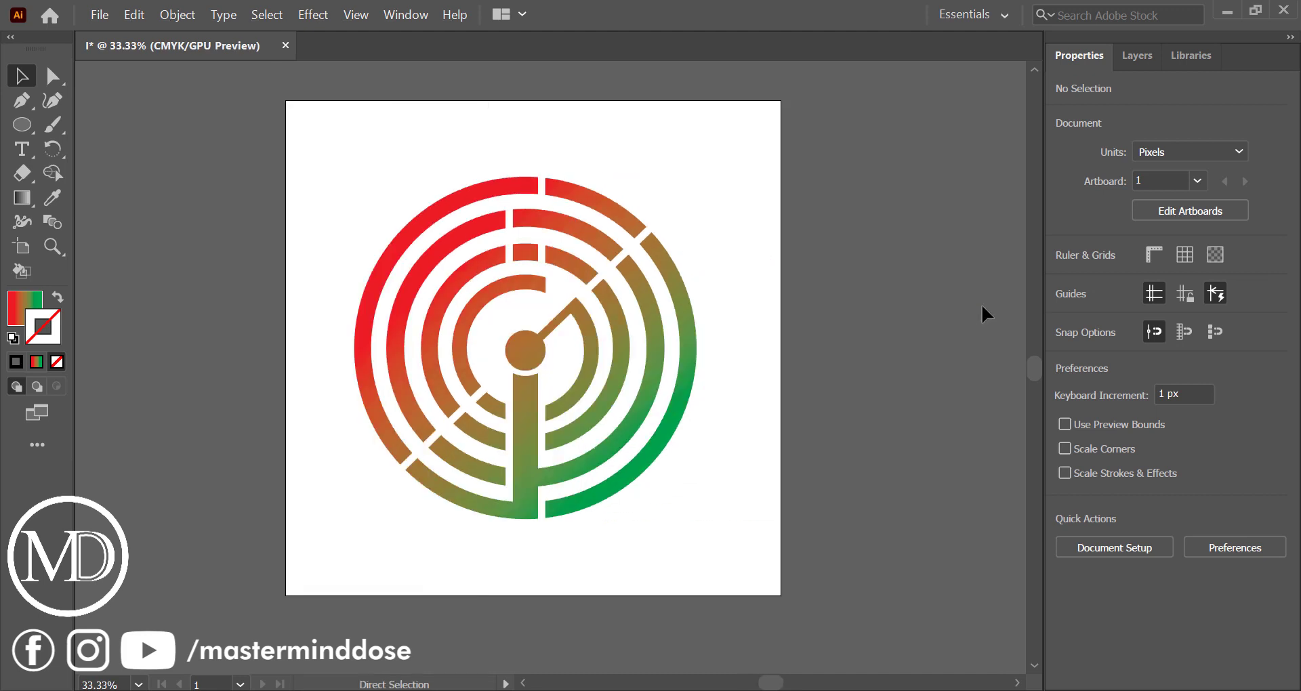
key("ctrl+s")
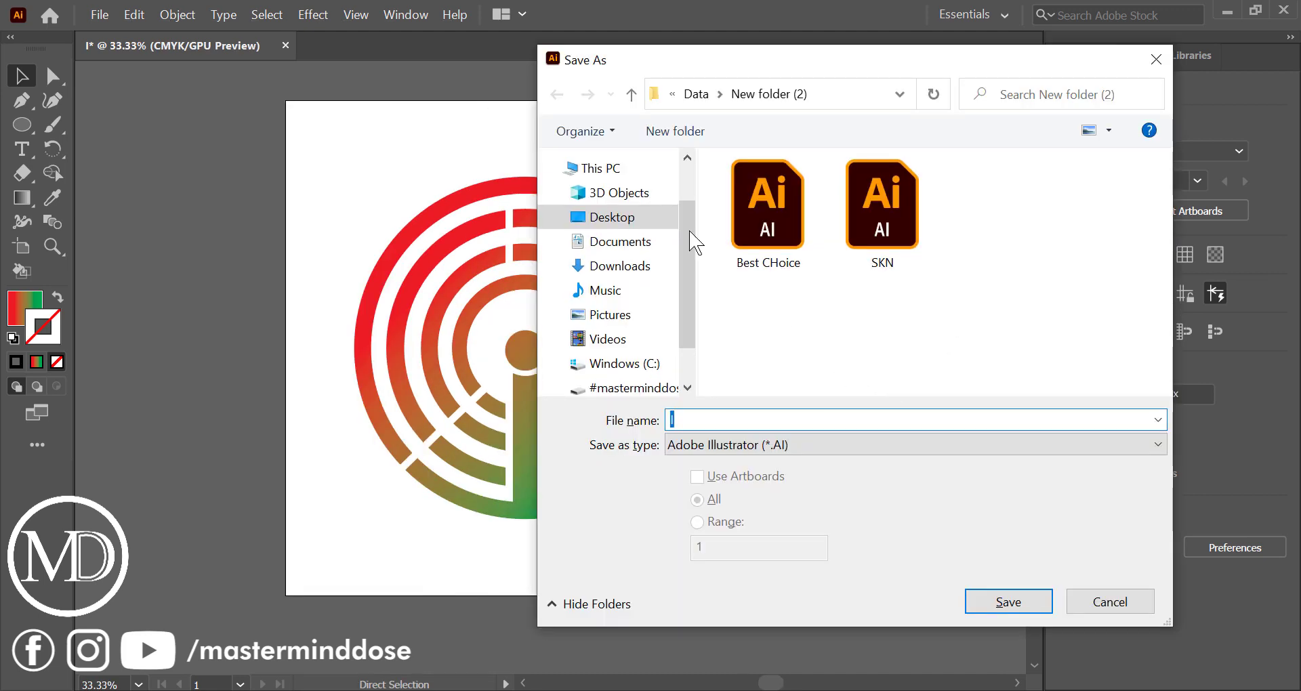
left_click(628, 227)
left_click(818, 426)
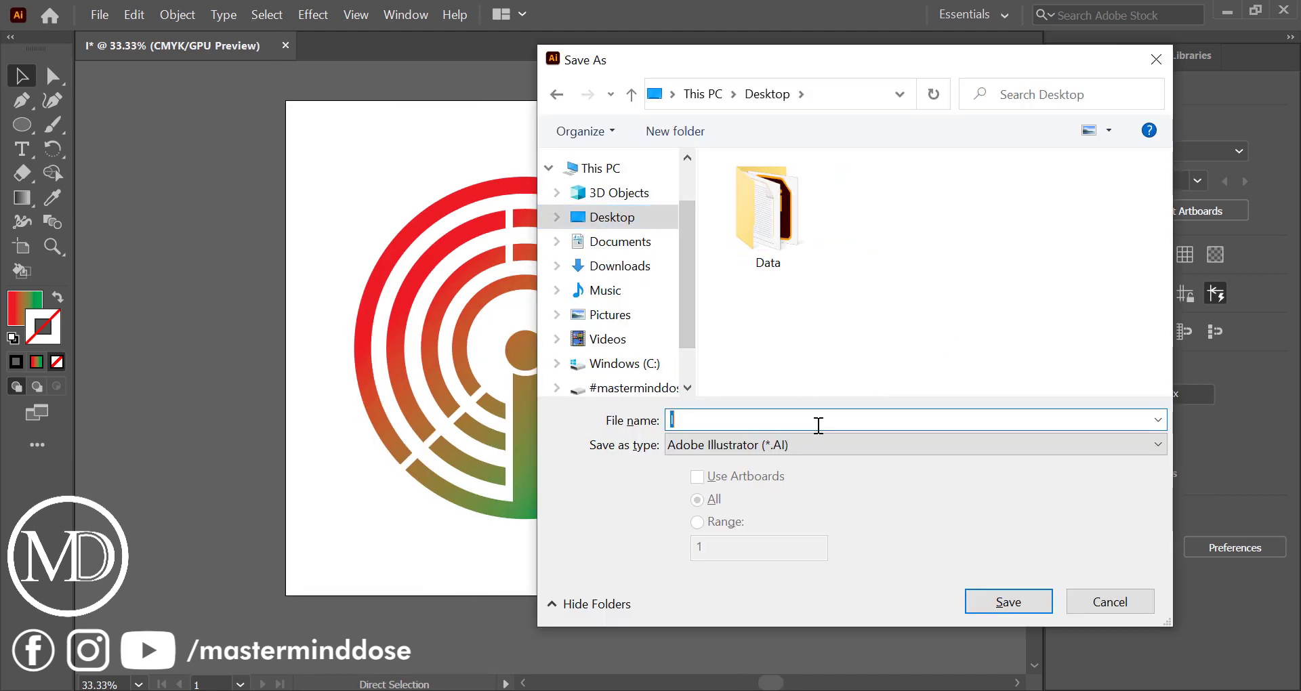